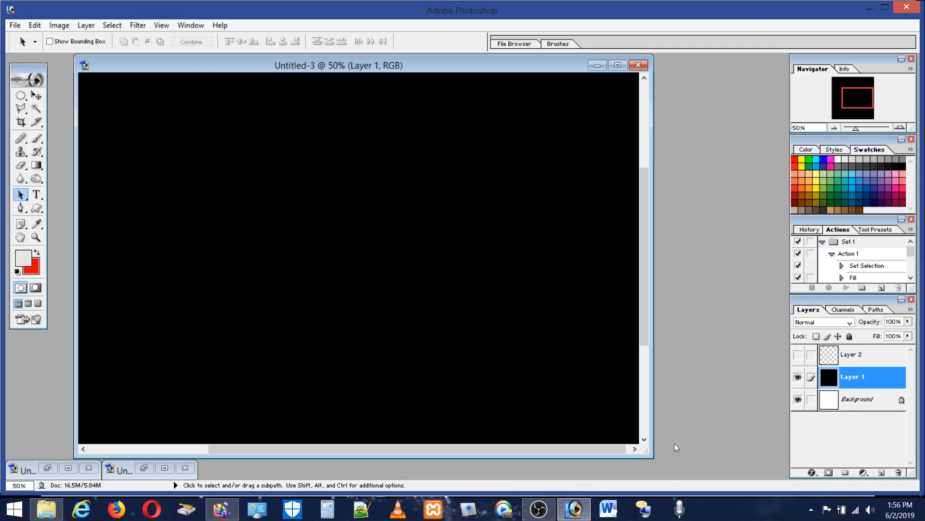
Step: Restore the Untitled-2 portrait to examine the circle and jaw lines drawn over the face, and minimize it again
double_click(27, 473)
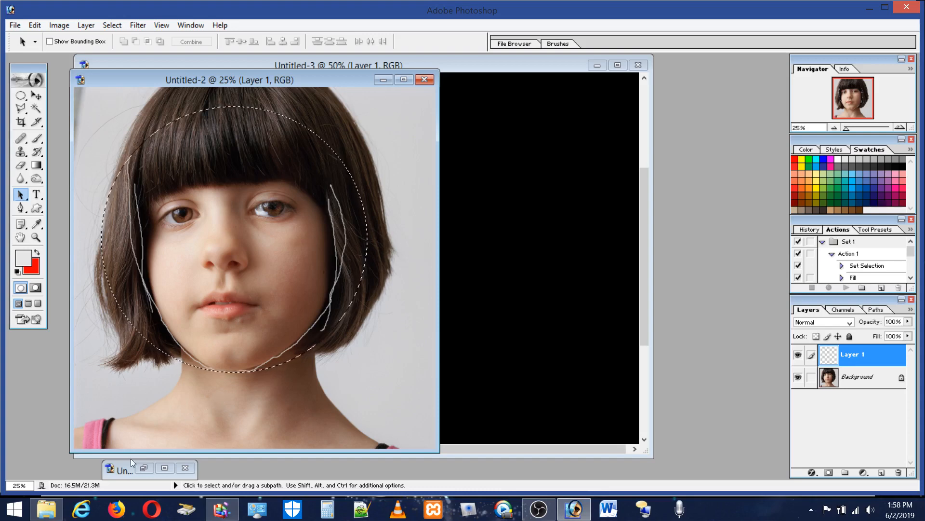
left_click(383, 80)
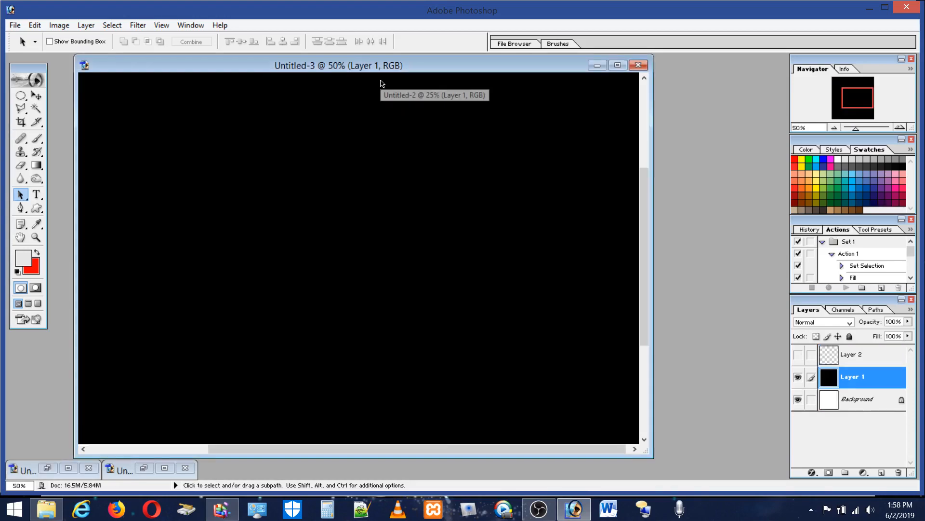
Step: Restore the Untitled-1 portrait and use a circular selection to reduce its dark Layer 1 overlay to a circle over the lower face
double_click(126, 472)
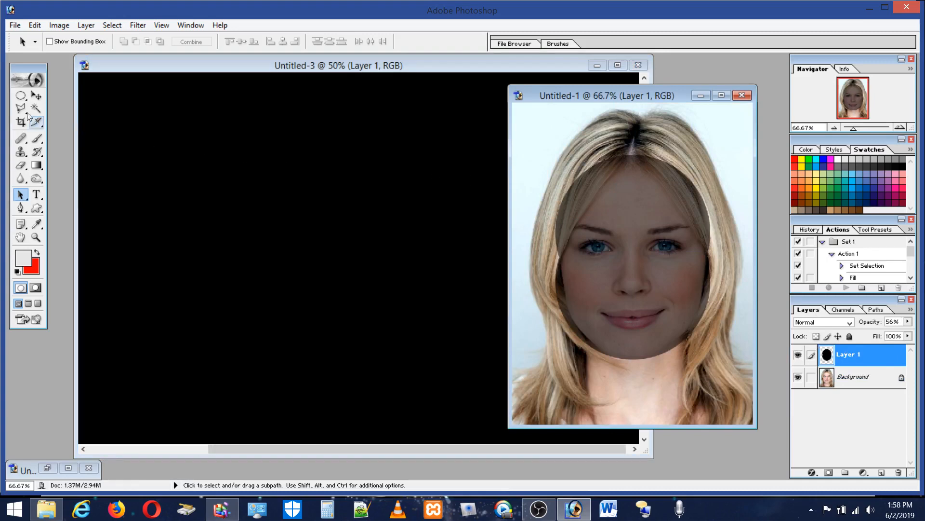
left_click(20, 97)
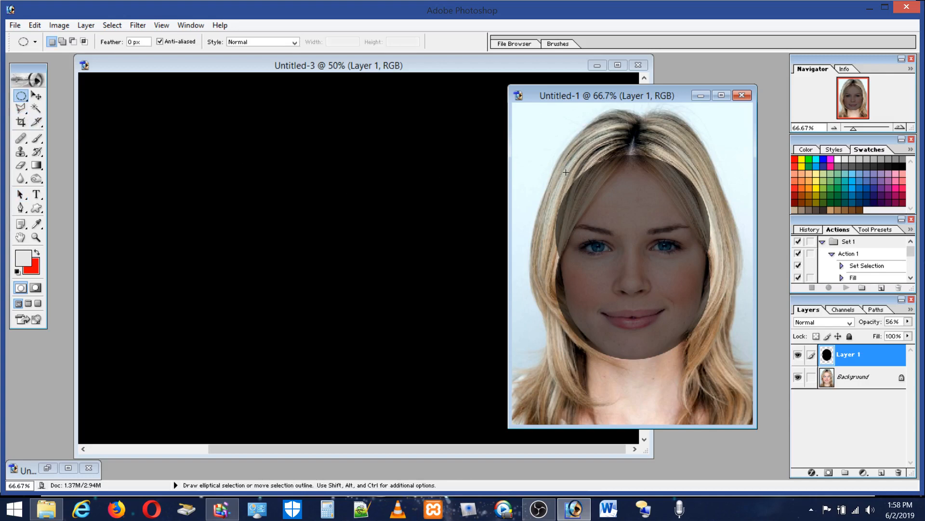
key("shift")
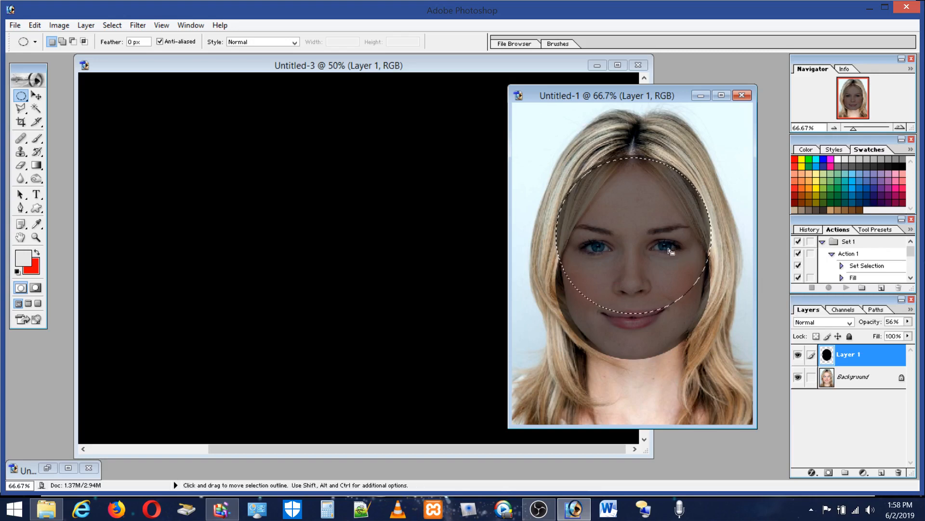
left_click_drag(654, 265, 650, 259)
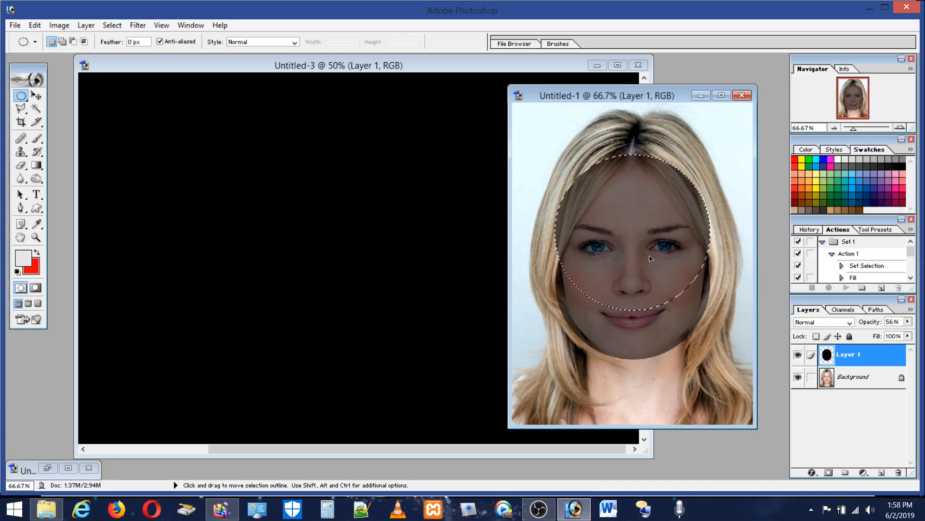
key("shift")
left_click_drag(630, 193, 632, 244)
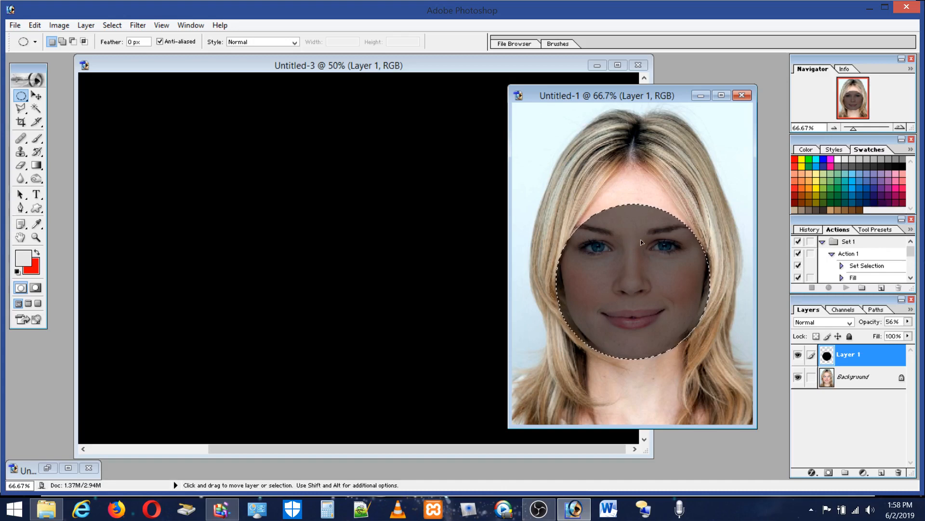
Step: Draw a circular selection of matching size over the upper face, reaching up to the hairline
key("shift")
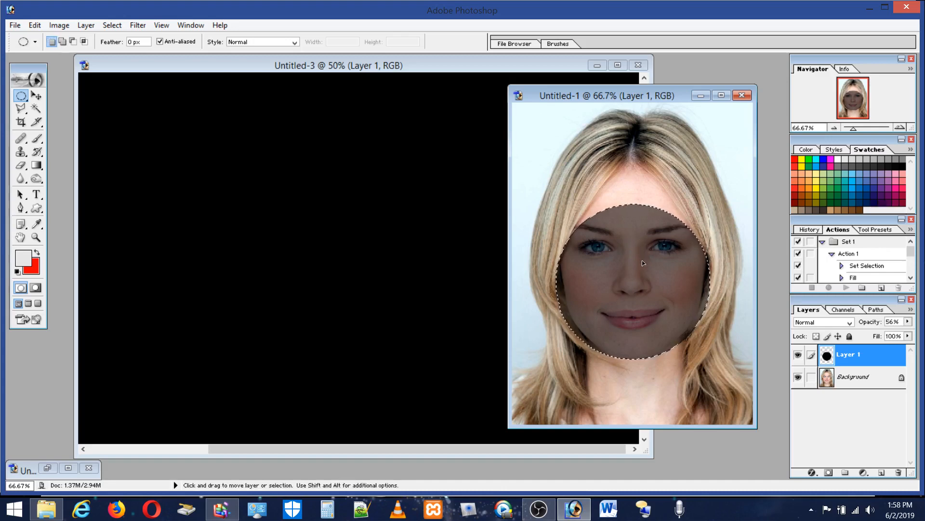
key("shift")
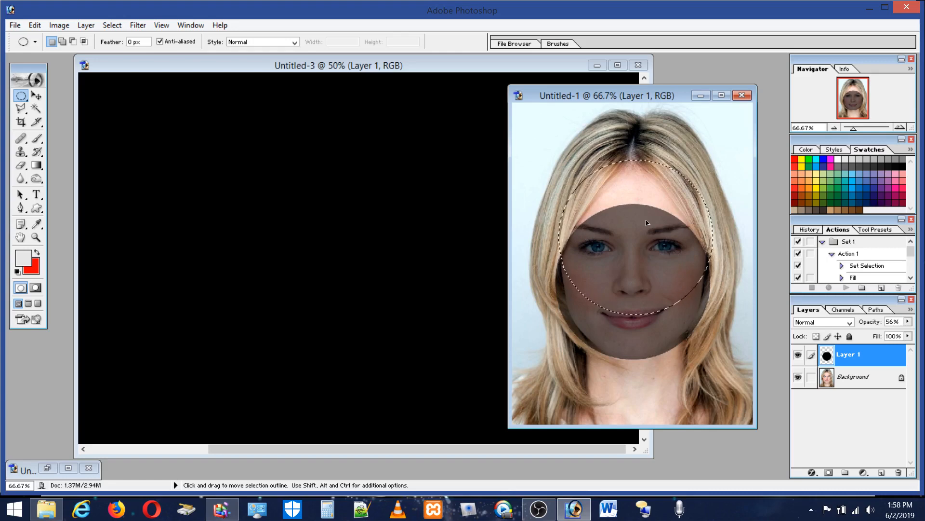
left_click_drag(647, 220, 649, 222)
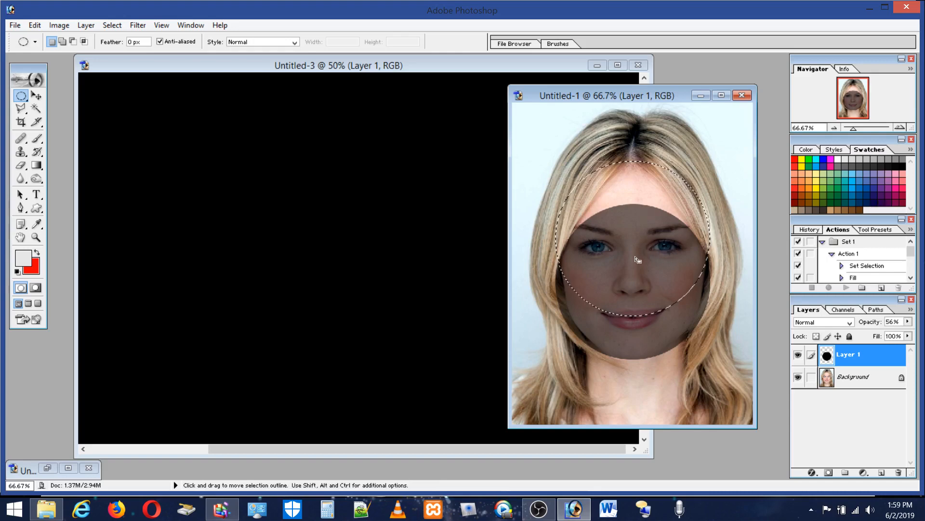
Step: Fill the upper circle on Layer 1 with a black foreground color at 100% opacity in Normal mode, and deselect
left_click(889, 166)
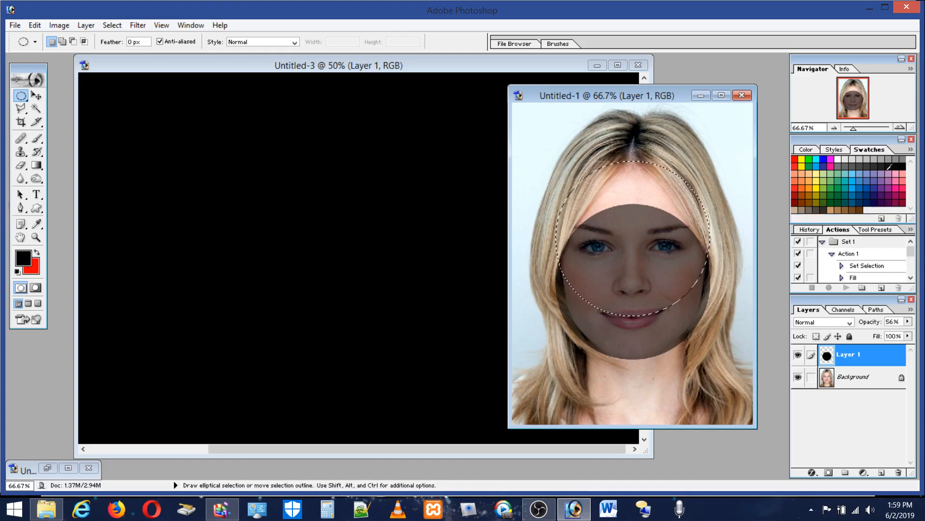
left_click(15, 25)
left_click(15, 25)
left_click(35, 26)
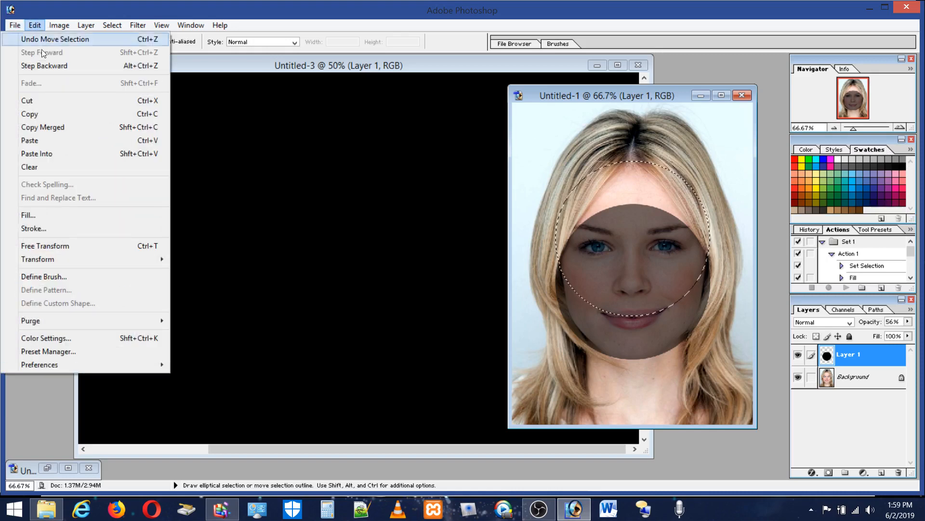
left_click(29, 215)
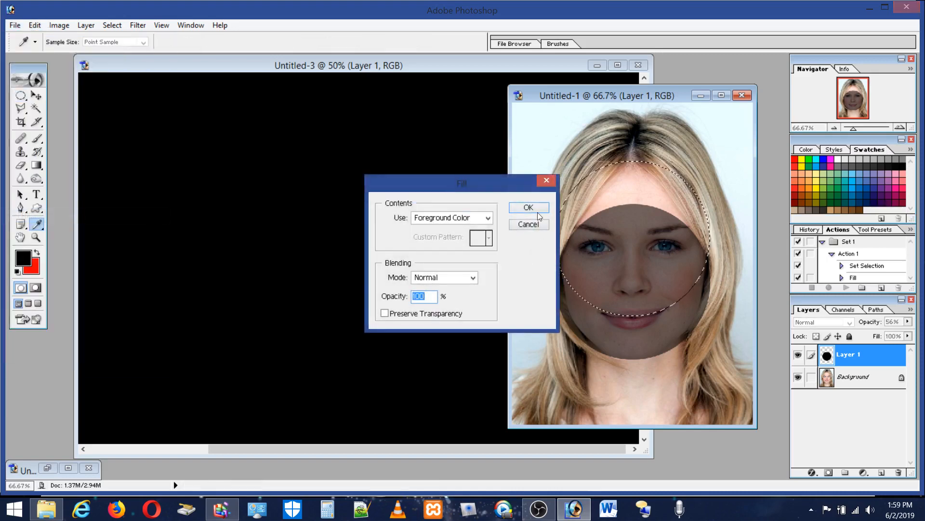
left_click(536, 208)
key("m")
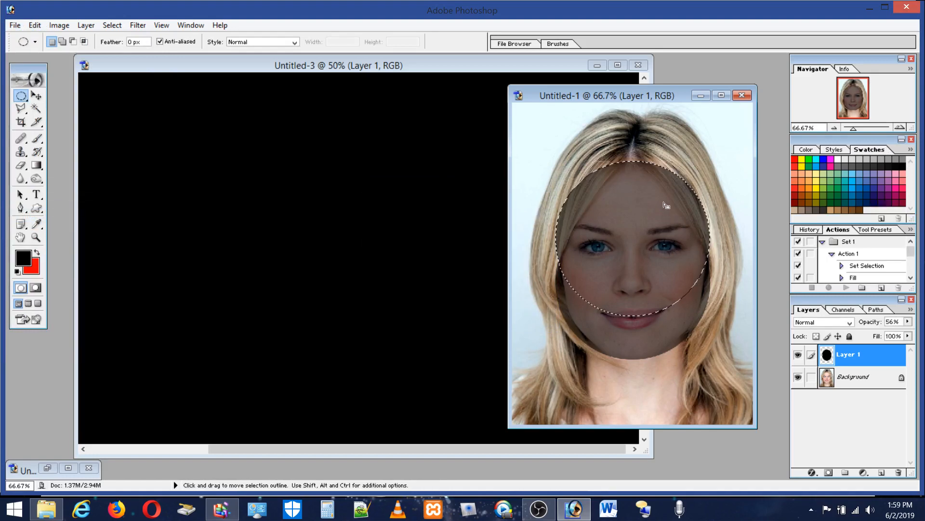
left_click(695, 173)
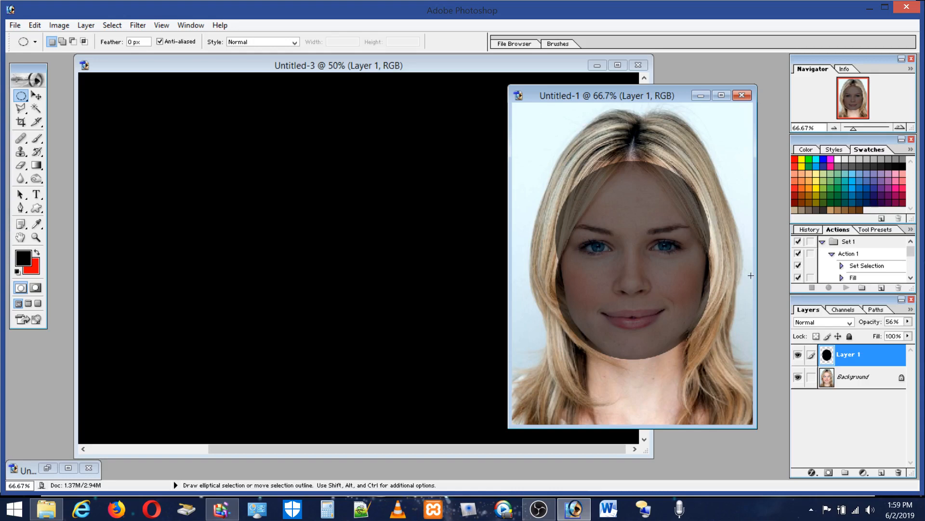
Step: Trim the dark overlay along one side of the chin and jaw with a Polygonal Lasso selection, and deselect
left_click(21, 108)
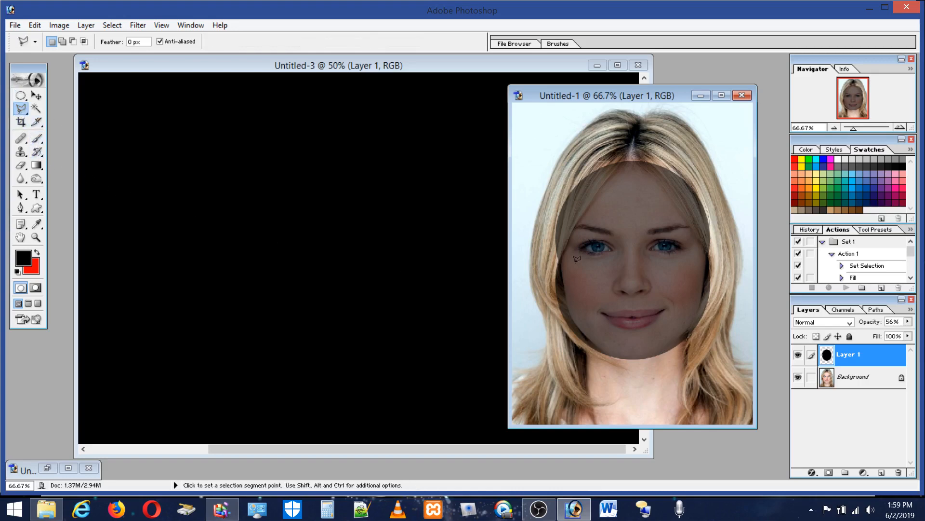
left_click(653, 357)
left_click(689, 333)
left_click(721, 239)
left_click(734, 351)
double_click(664, 378)
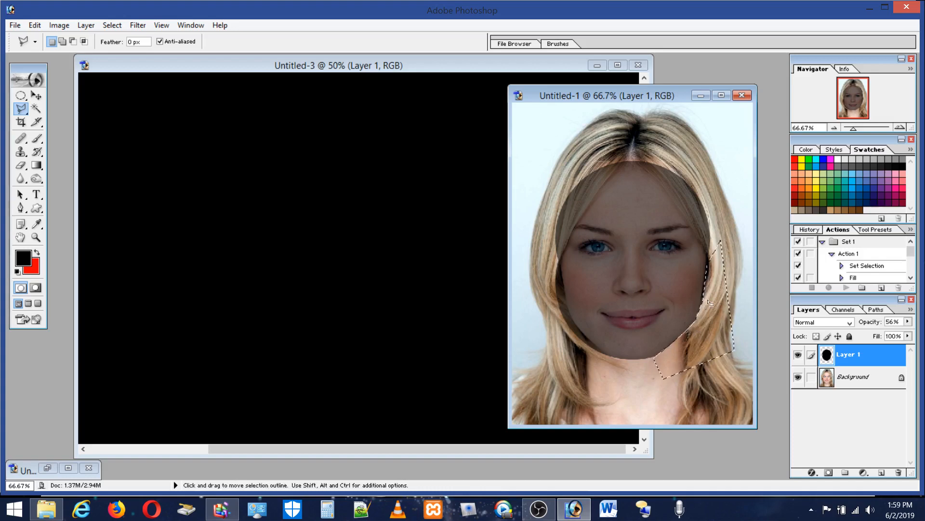
left_click(730, 196)
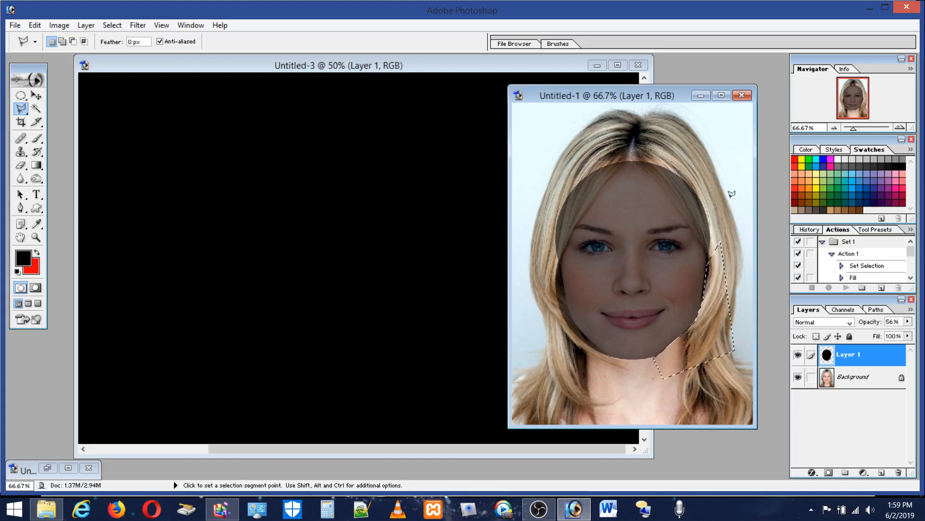
left_click(733, 244)
key("Escape")
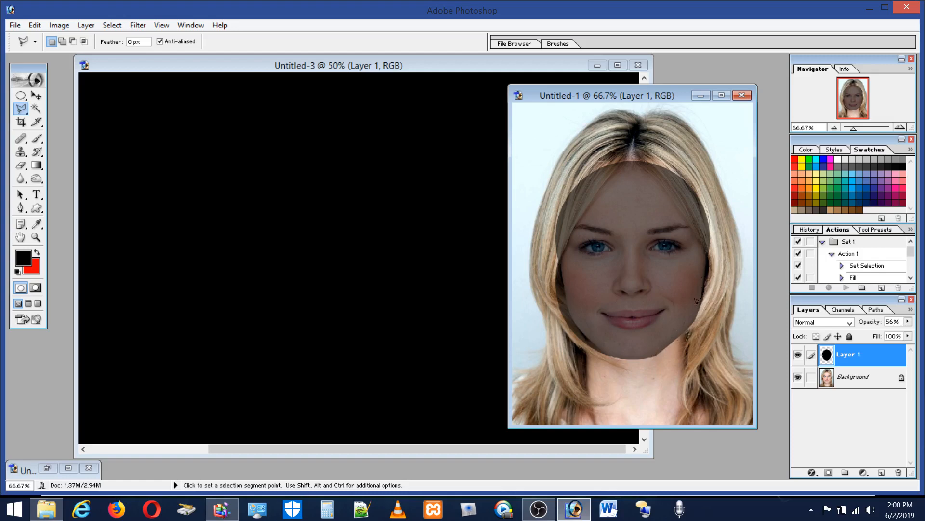
Step: Outline the jaw from chin to cheek with a narrow Polygonal Lasso selection, and deselect it
left_click(656, 355, "shift")
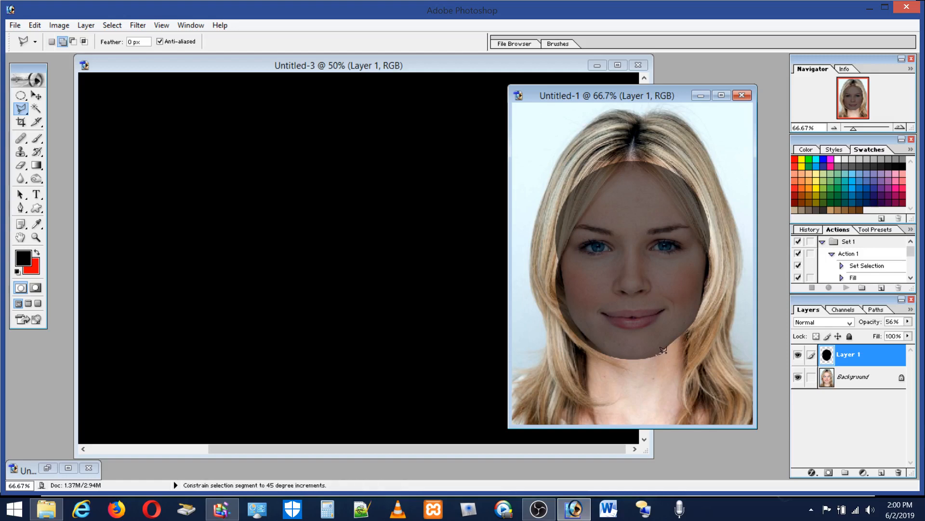
left_click(690, 336, "shift")
double_click(704, 261)
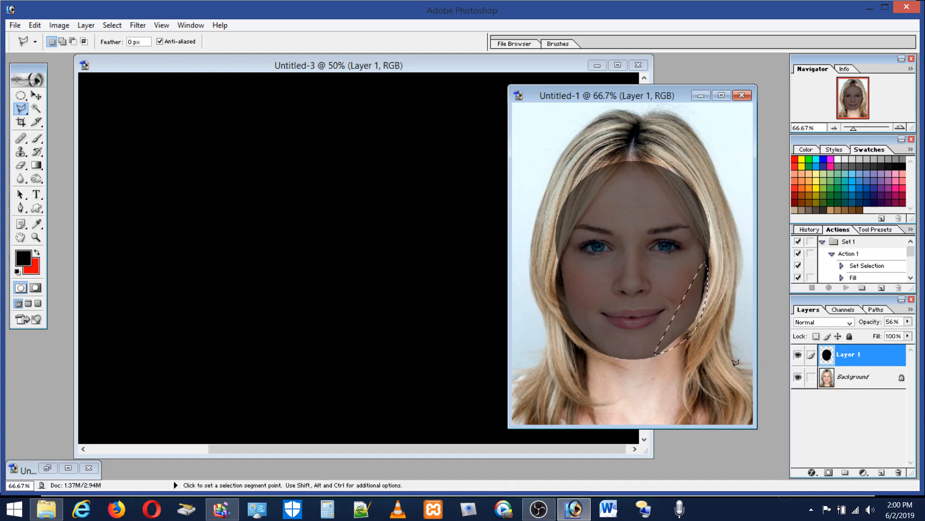
key("ctrl+d")
Step: Switch to the Elliptical Marquee tool and minimize the Untitled-1 portrait
left_click(19, 96)
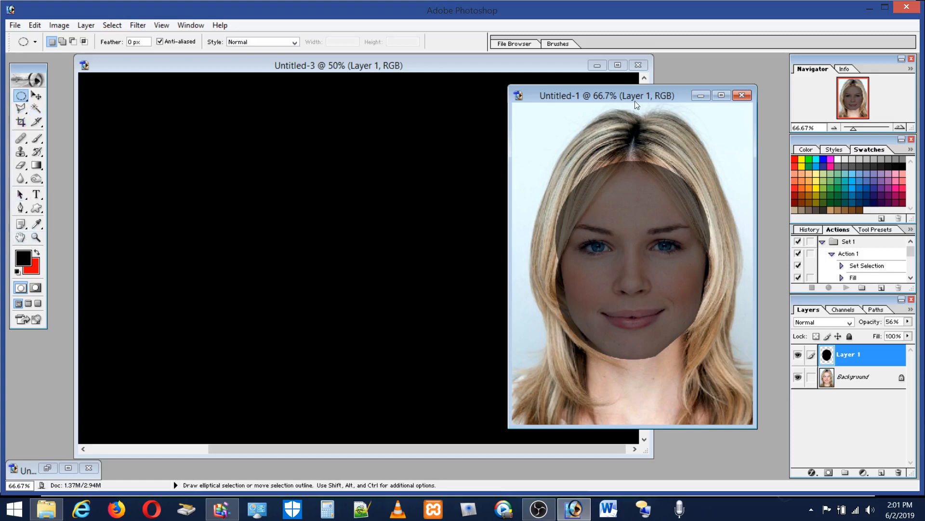
left_click(705, 99)
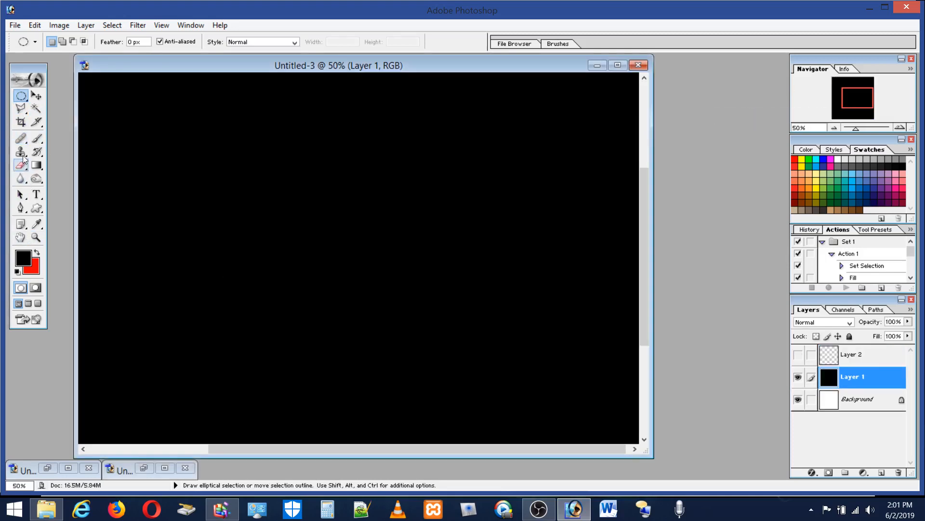
Step: Draw a square marquee selection on the black canvas, extend it sideways into a wider rectangle, and deselect it
left_click(21, 96)
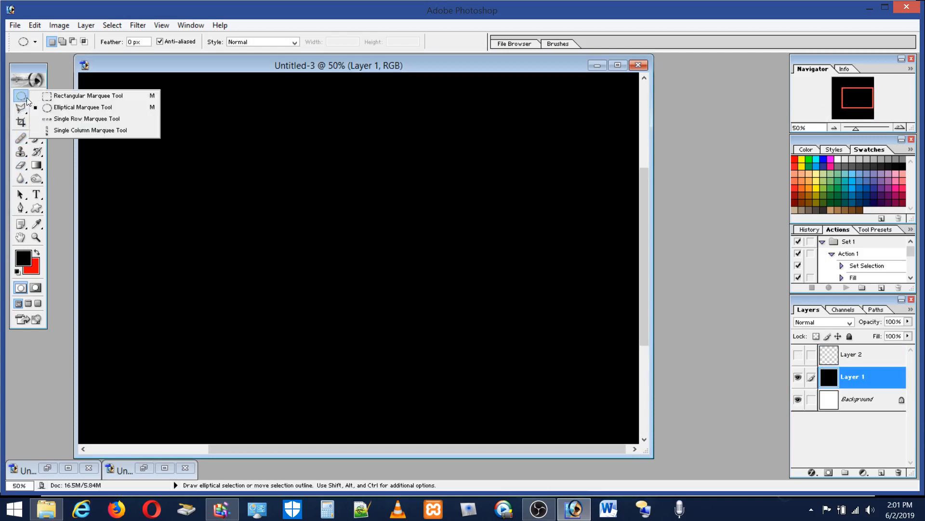
left_click(49, 96)
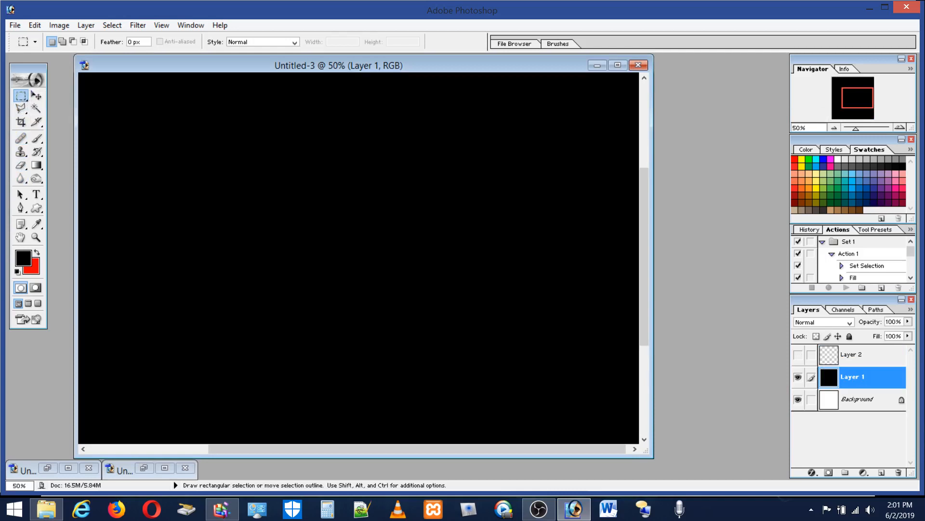
left_click_drag(351, 250, 424, 321)
left_click_drag(323, 270, 350, 296)
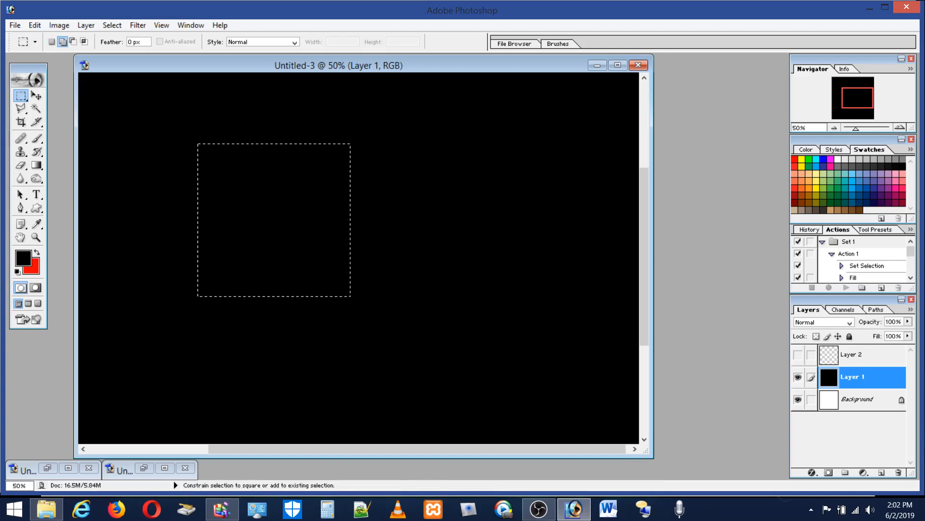
left_click_drag(417, 143, 428, 150)
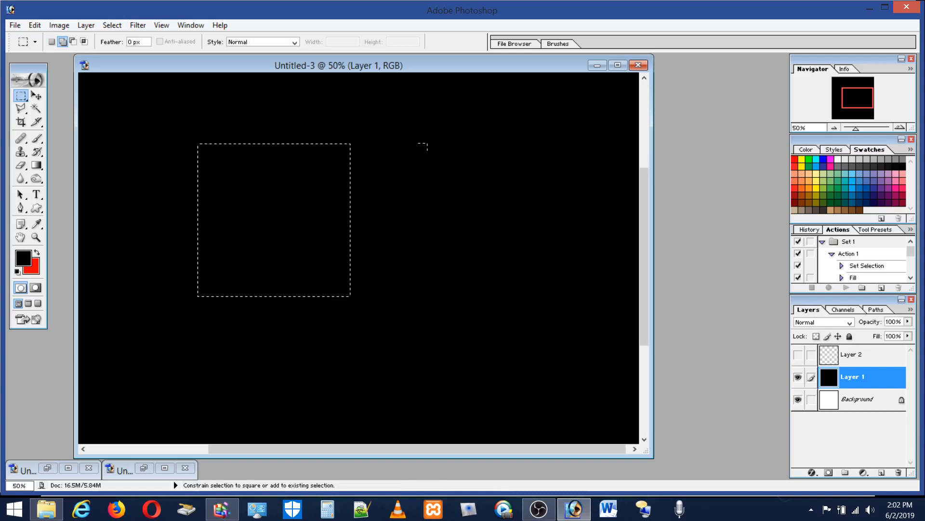
left_click_drag(427, 233, 427, 296)
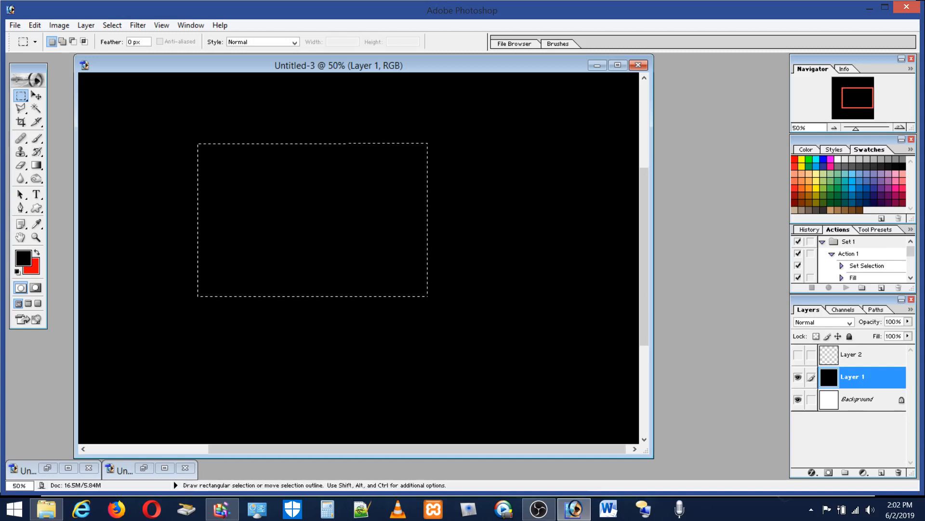
key("ctrl+d")
key("ctrl+d")
Step: Draw a large circular marquee selection in the middle of the black canvas, and deselect it
left_click_drag(26, 102, 44, 107)
key("shift")
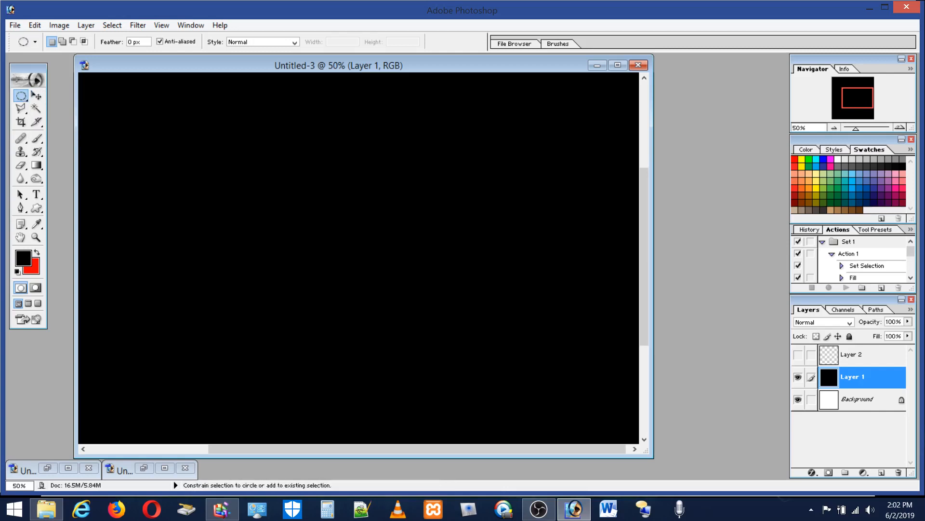
left_click_drag(266, 136, 519, 393)
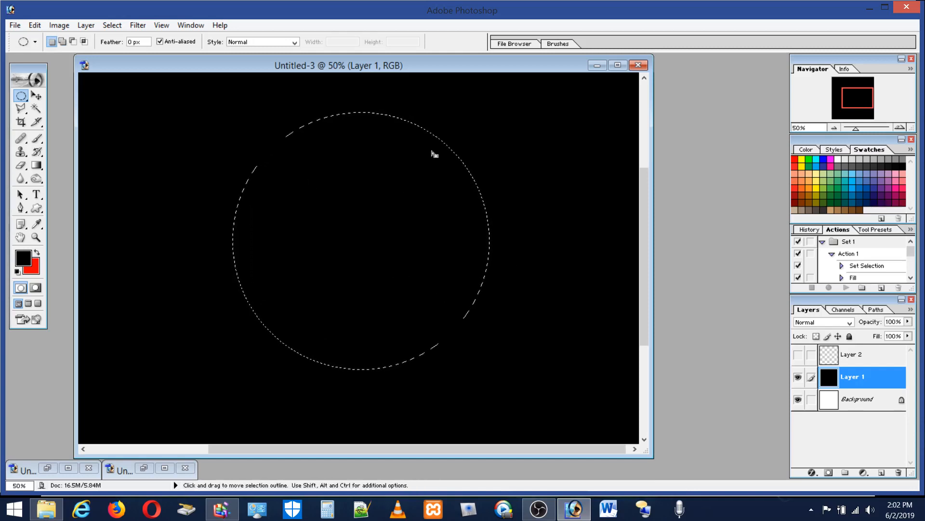
left_click(434, 151)
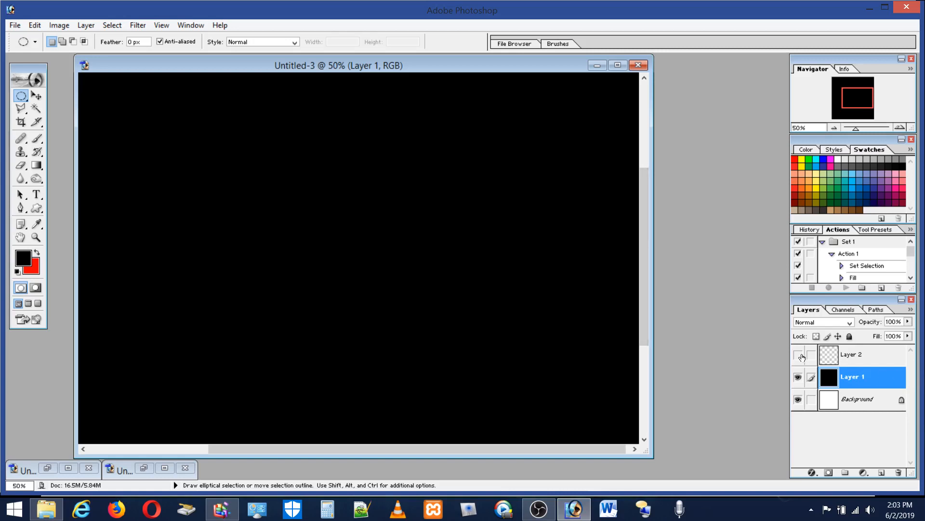
Step: Show Layer 2 with its circle outline and fit the whole Untitled-3 canvas in view
left_click(798, 355)
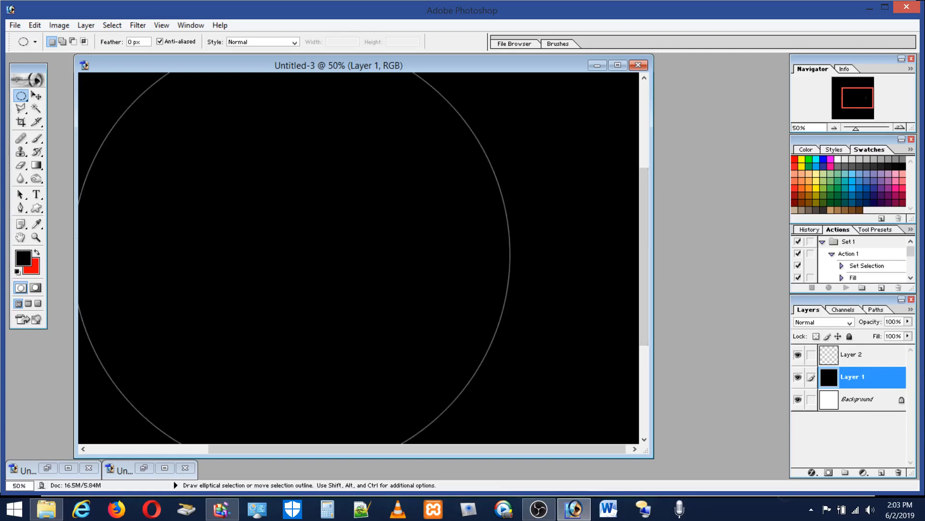
double_click(39, 237)
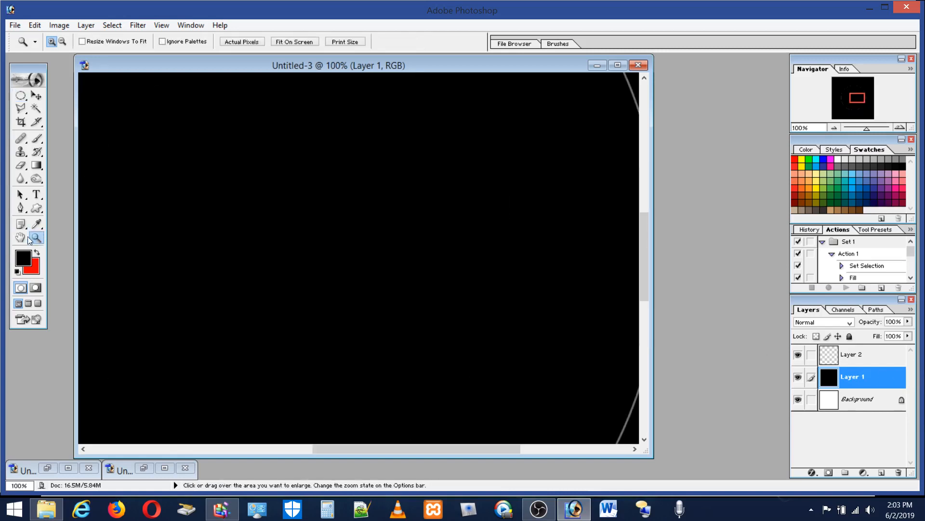
double_click(22, 237)
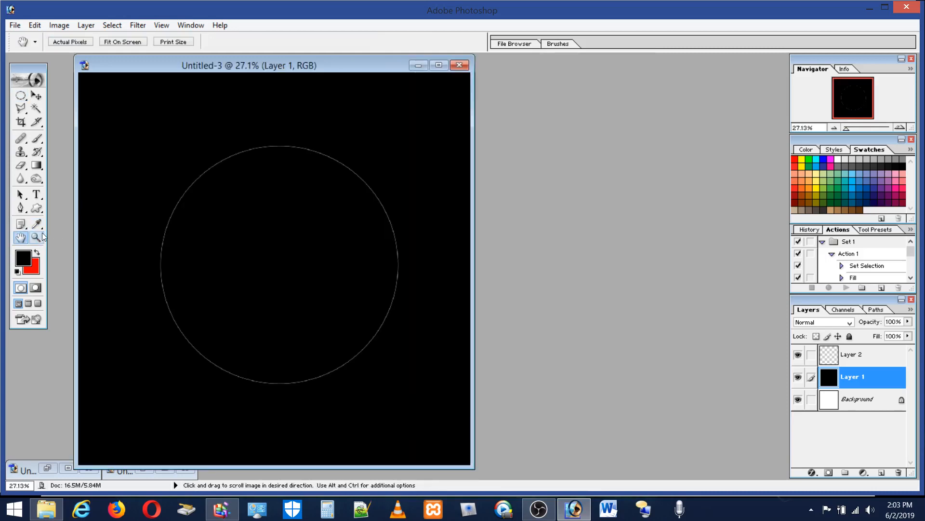
left_click(38, 238)
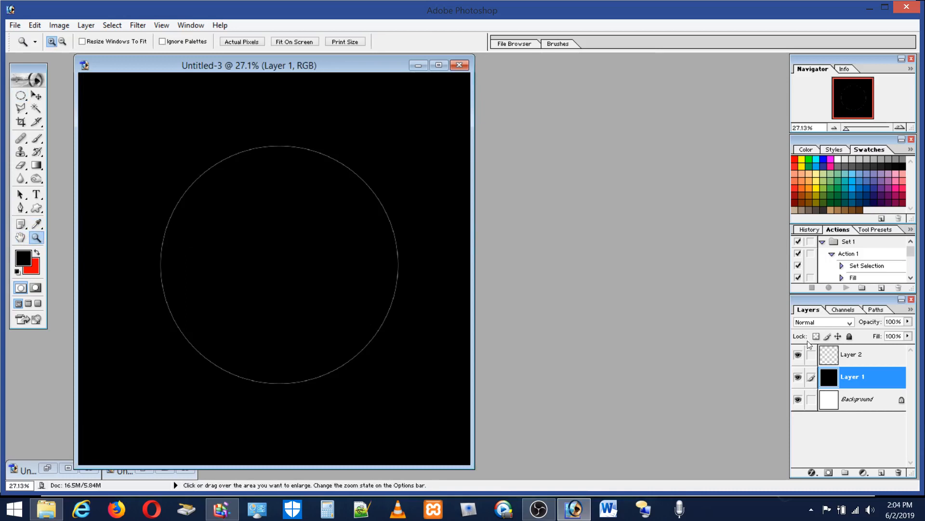
Step: Hide Layer 2, and draw, reposition and deselect a large circular marquee selection on the black canvas
left_click(798, 356)
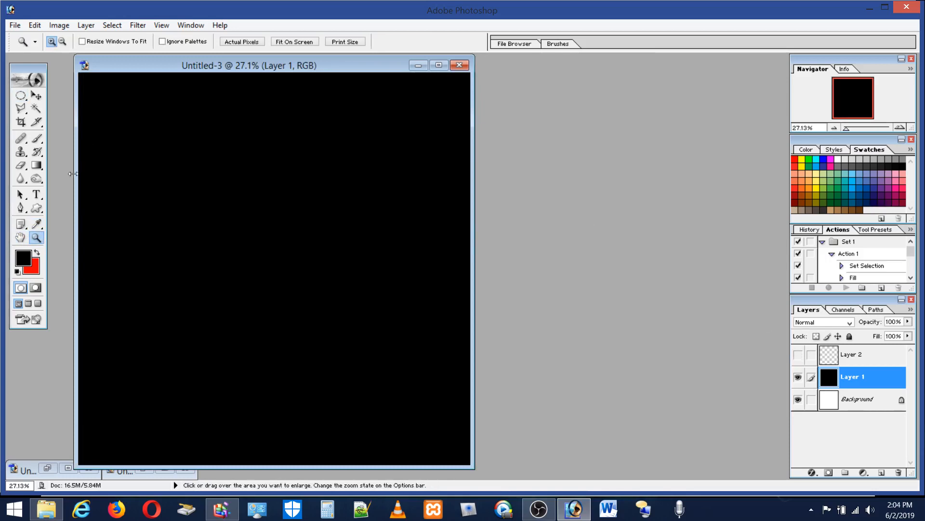
left_click(37, 138)
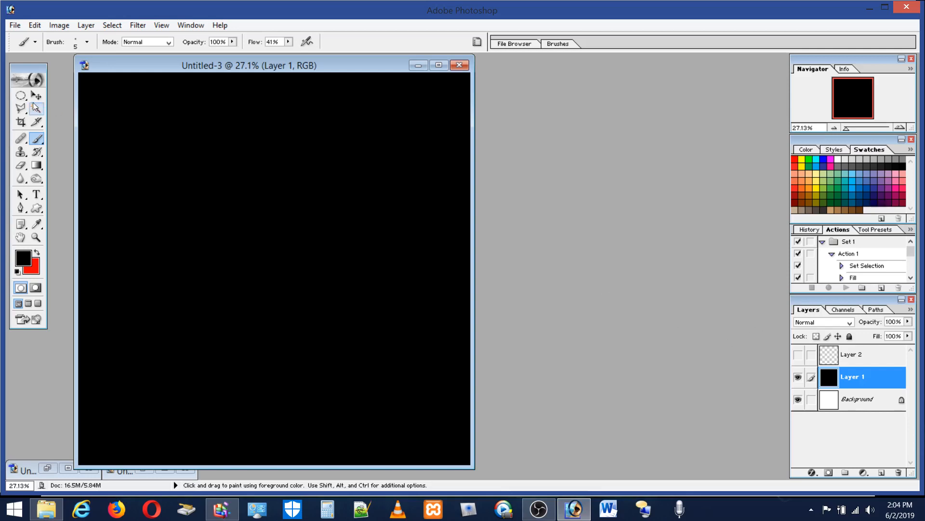
left_click(20, 96)
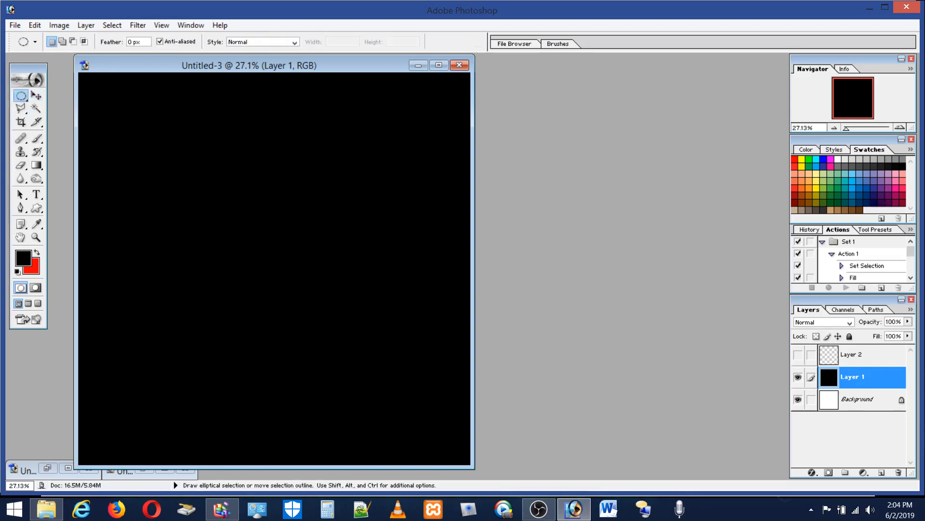
left_click_drag(185, 159, 421, 396)
left_click_drag(336, 325, 317, 314)
key("ctrl+d")
Step: Set the Brush tool to a medium gray foreground color and undo the stray brush mark on the canvas
left_click(37, 139)
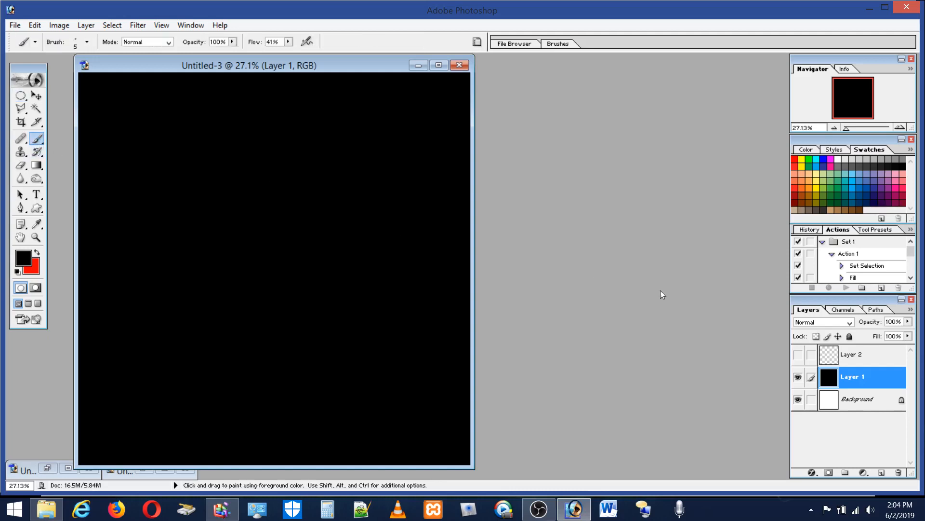
left_click(841, 166)
left_click(38, 27)
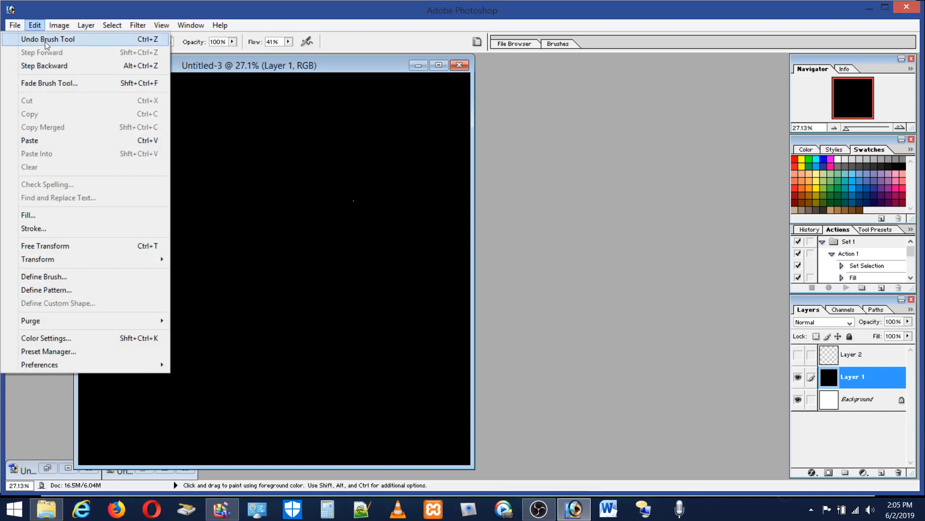
left_click(46, 40)
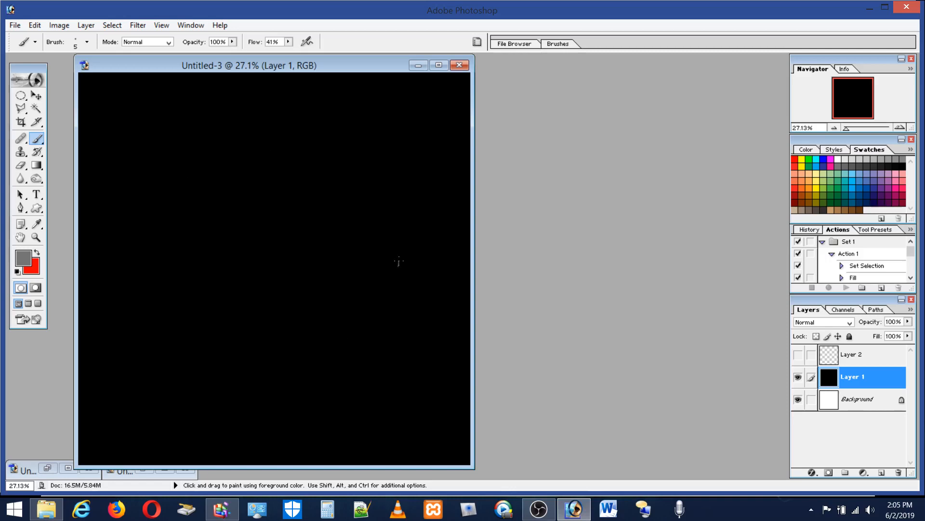
Step: Sketch a rough freehand gray circle in the middle of Layer 1, going over its outline with several brush strokes
left_click_drag(400, 261, 380, 210)
left_click_drag(351, 190, 300, 178)
mouse_move(399, 267)
left_mouse_down()
mouse_move(399, 279)
mouse_move(388, 220)
mouse_move(325, 181)
left_mouse_up()
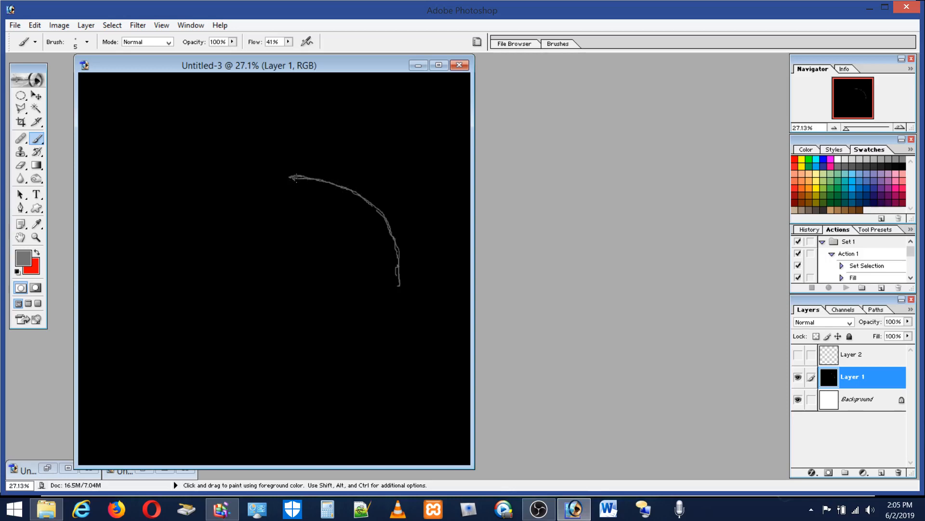
mouse_move(286, 178)
left_mouse_down()
mouse_move(234, 199)
mouse_move(216, 223)
mouse_move(207, 284)
mouse_move(216, 220)
mouse_move(249, 182)
mouse_move(300, 171)
mouse_move(257, 194)
left_mouse_up()
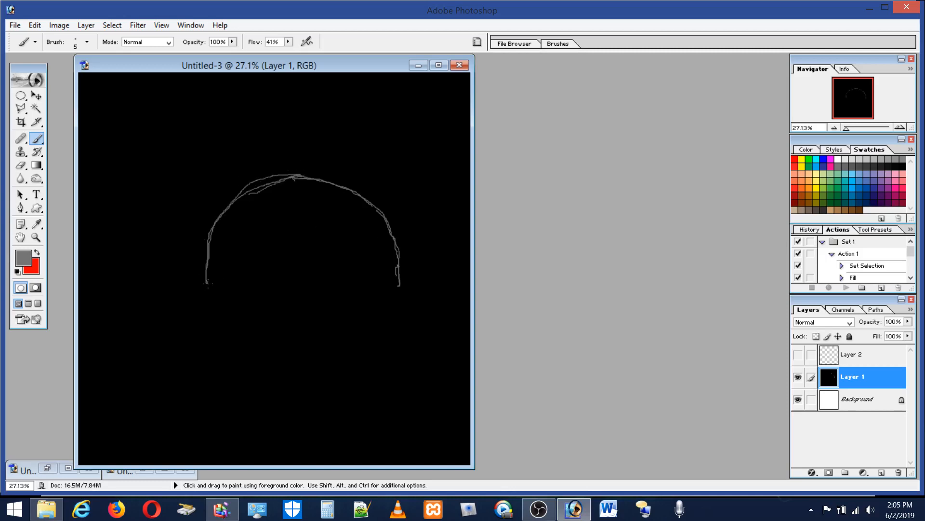
mouse_move(208, 284)
left_mouse_down()
mouse_move(222, 328)
mouse_move(263, 359)
mouse_move(292, 365)
left_mouse_up()
mouse_move(322, 365)
left_mouse_down()
mouse_move(349, 358)
mouse_move(388, 318)
left_mouse_up()
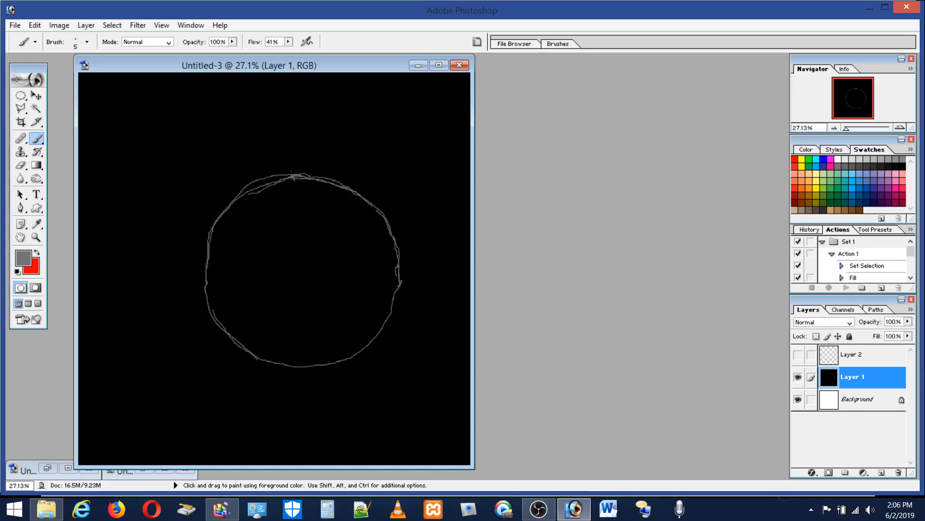
mouse_move(269, 181)
left_mouse_down()
mouse_move(222, 203)
mouse_move(201, 244)
mouse_move(207, 295)
mouse_move(224, 325)
left_mouse_up()
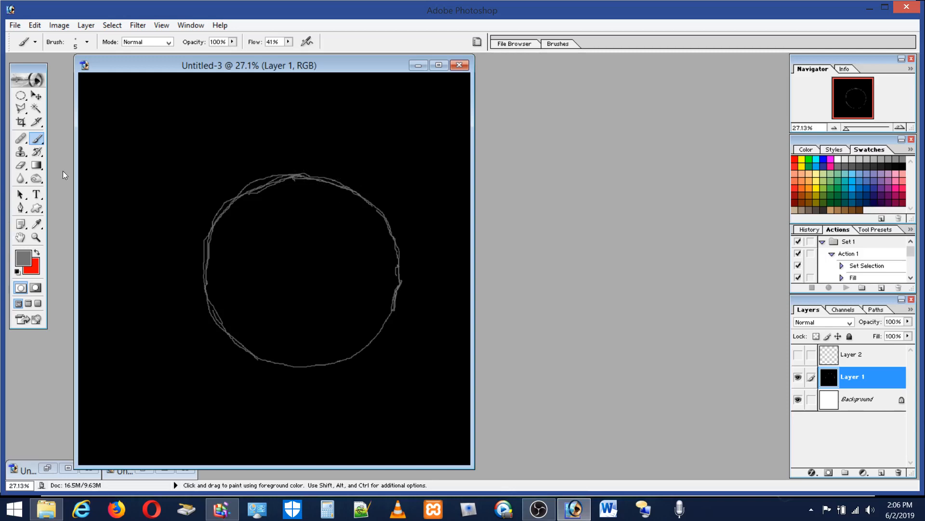
Step: Try the Eraser at 62 px along the sketched circle's upper edge and undo the erased spot
left_click(20, 164)
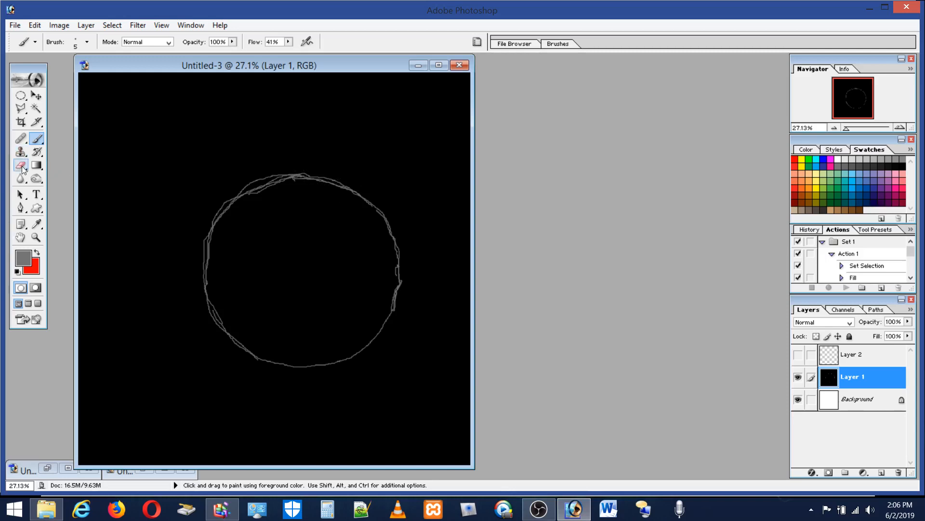
left_click(72, 45)
left_click(50, 74)
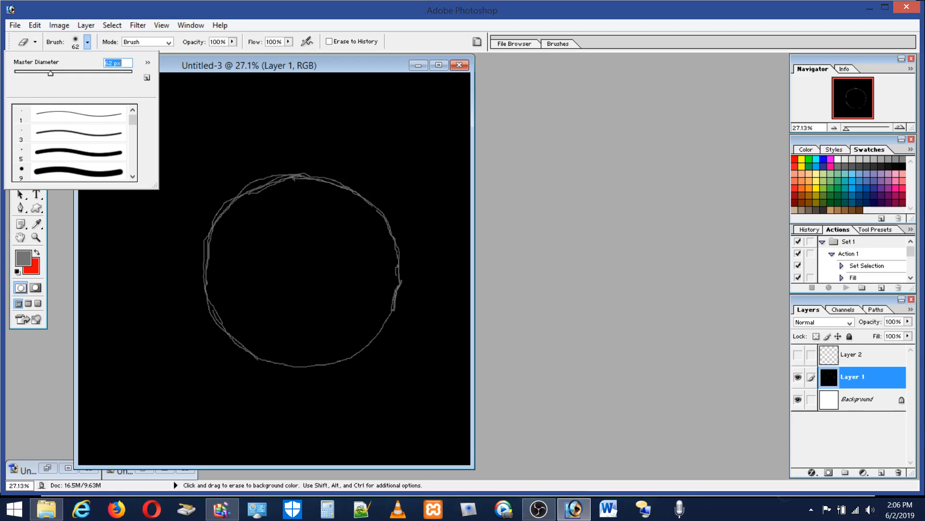
left_click(277, 169)
left_click(284, 170)
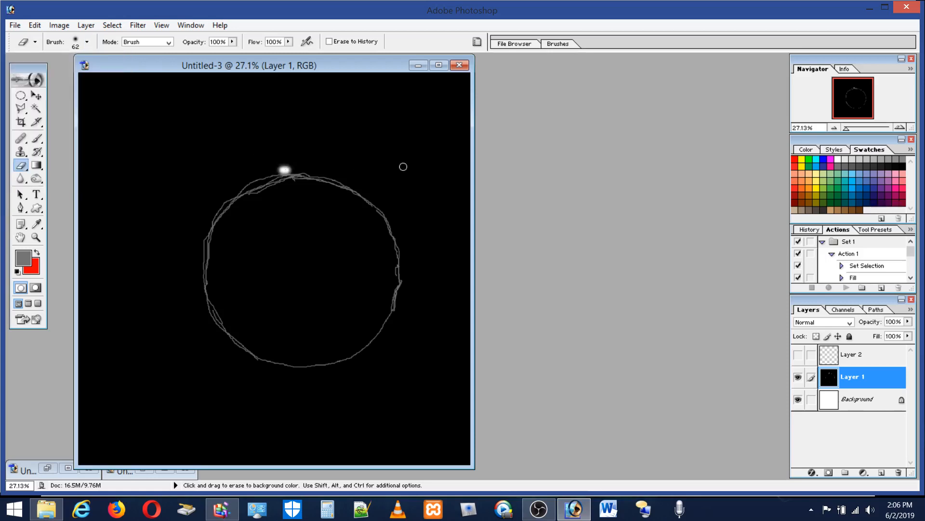
left_click(34, 26)
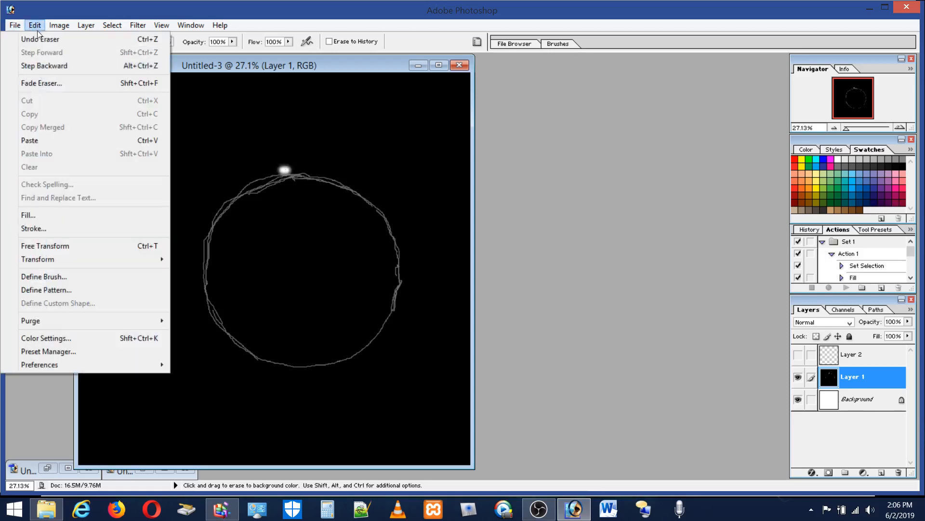
left_click(39, 38)
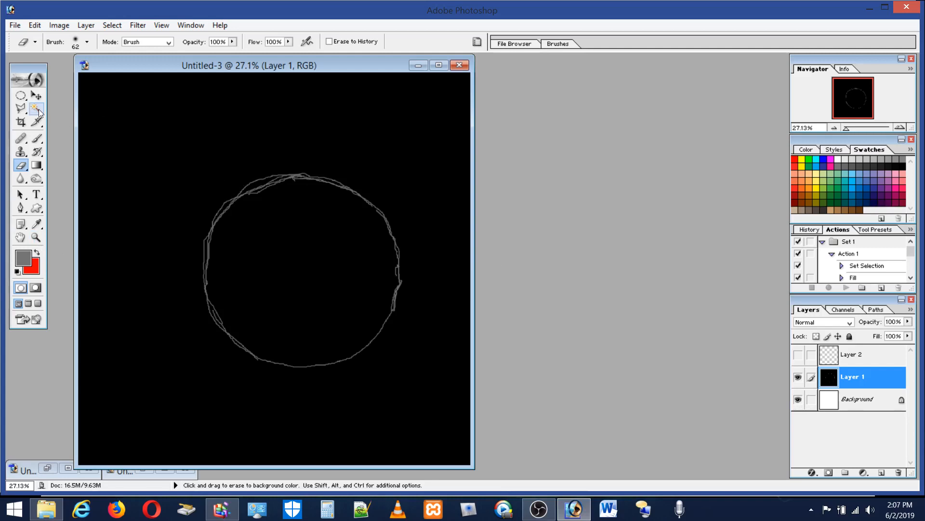
Step: Try to load the RGB and Red channels as selections of the sketched circle
left_click(844, 309)
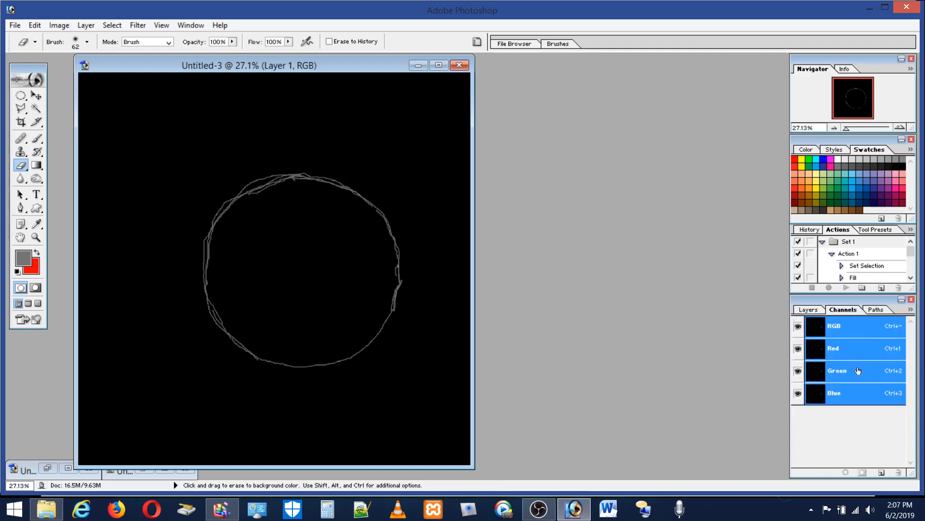
left_click(851, 332, "ctrl")
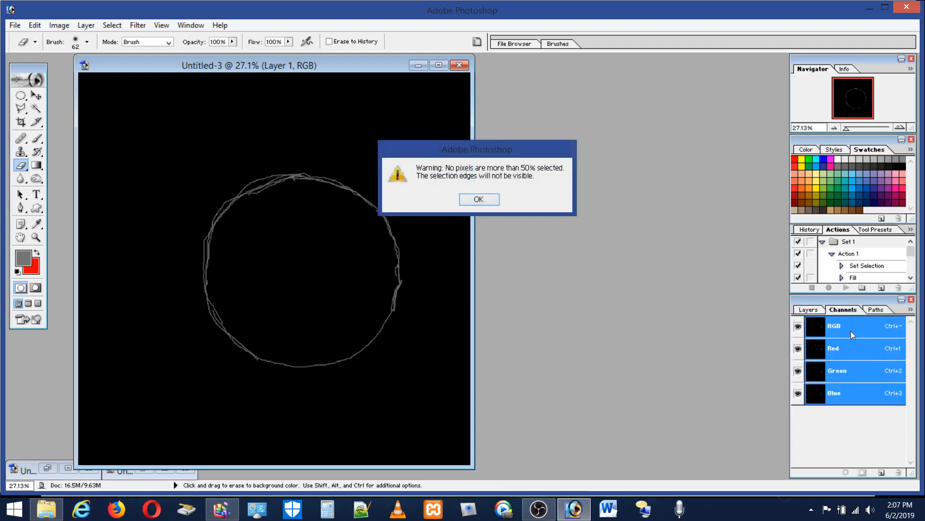
left_click(479, 199)
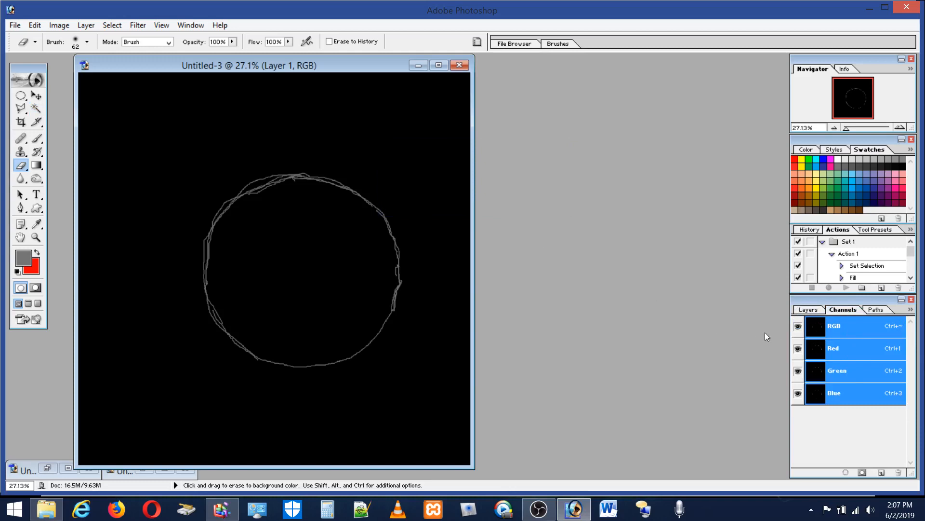
left_click(853, 347, "ctrl")
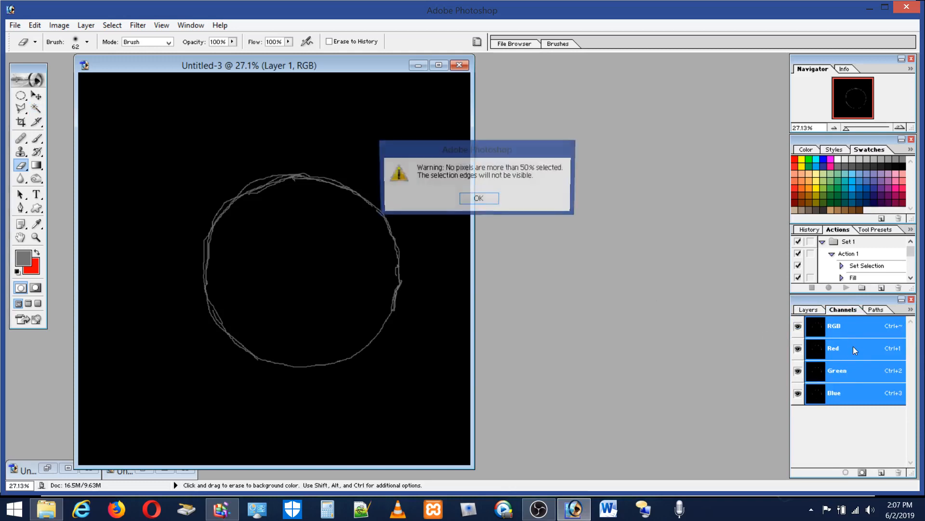
left_click(495, 200)
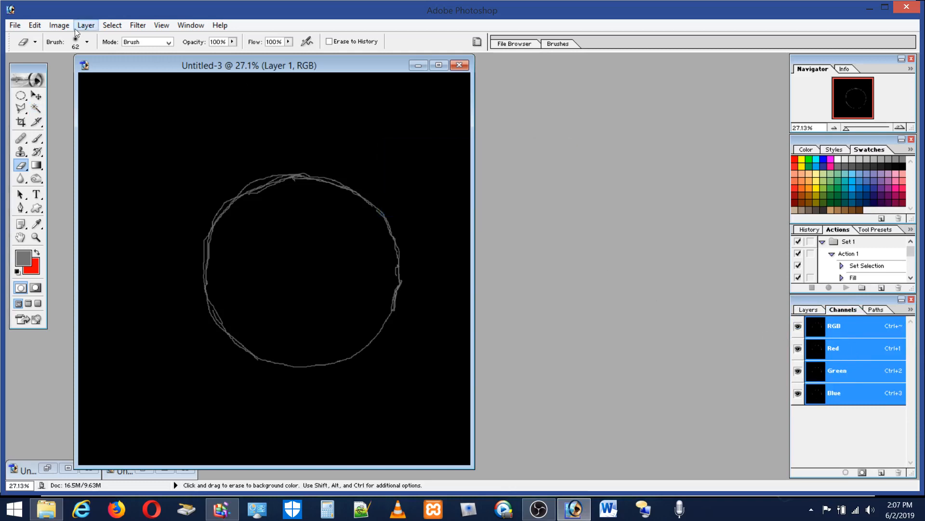
Step: Brighten the sketched circle on Layer 1 by applying Brightness/Contrast twice with brightness +100
left_click(60, 28)
mouse_move(54, 55)
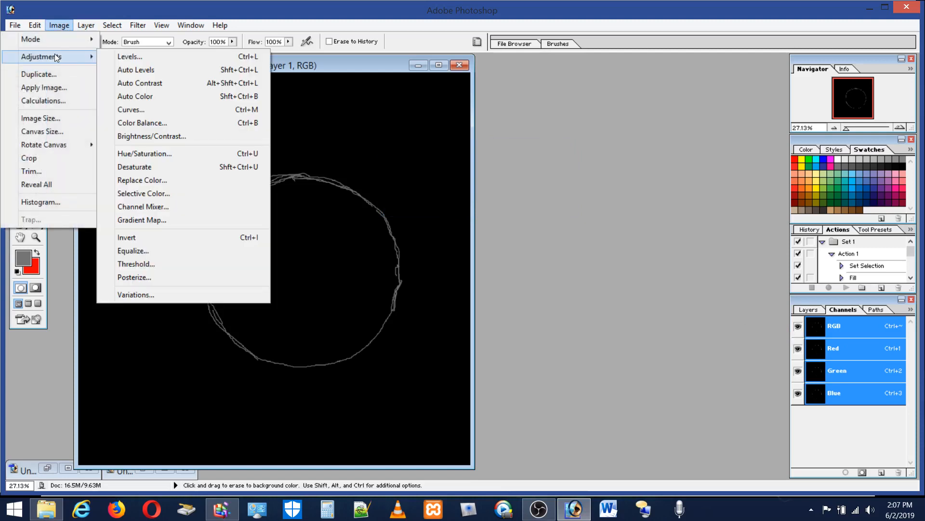
left_click(158, 136)
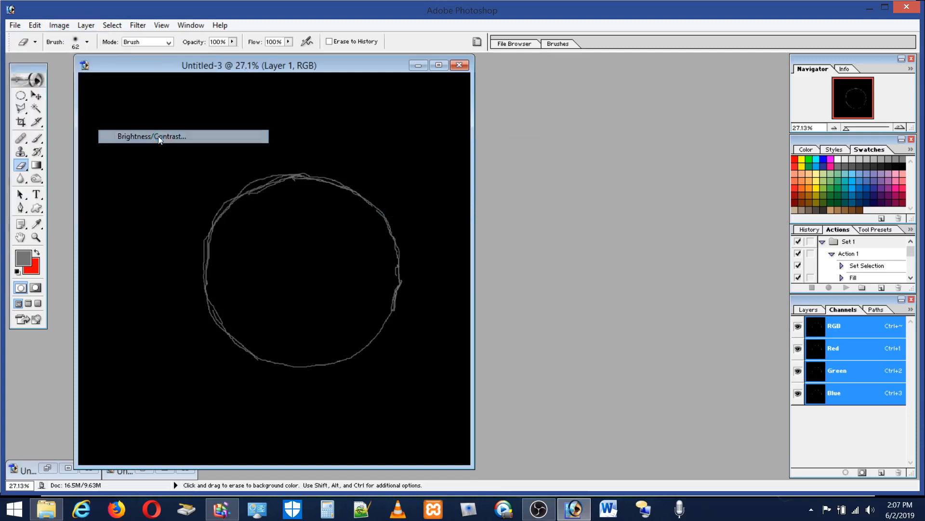
left_click_drag(499, 212, 579, 213)
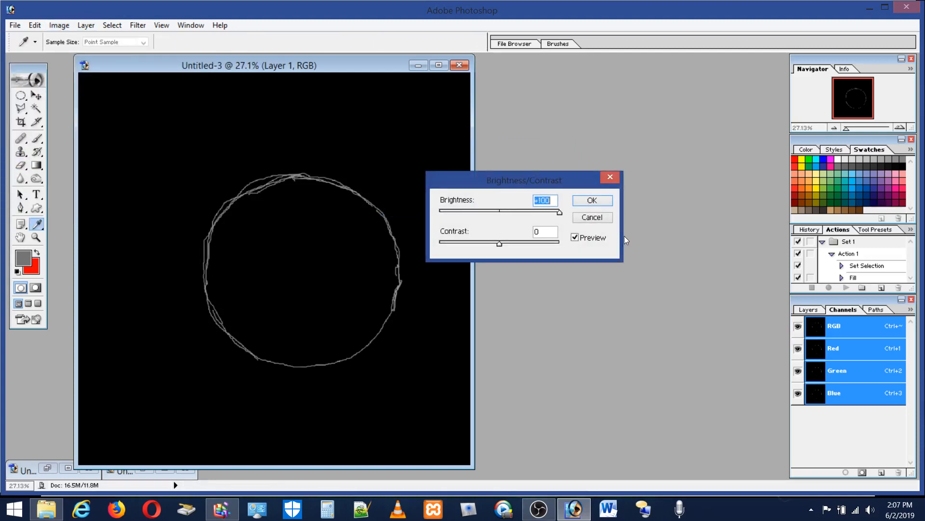
left_click(609, 202)
key("e")
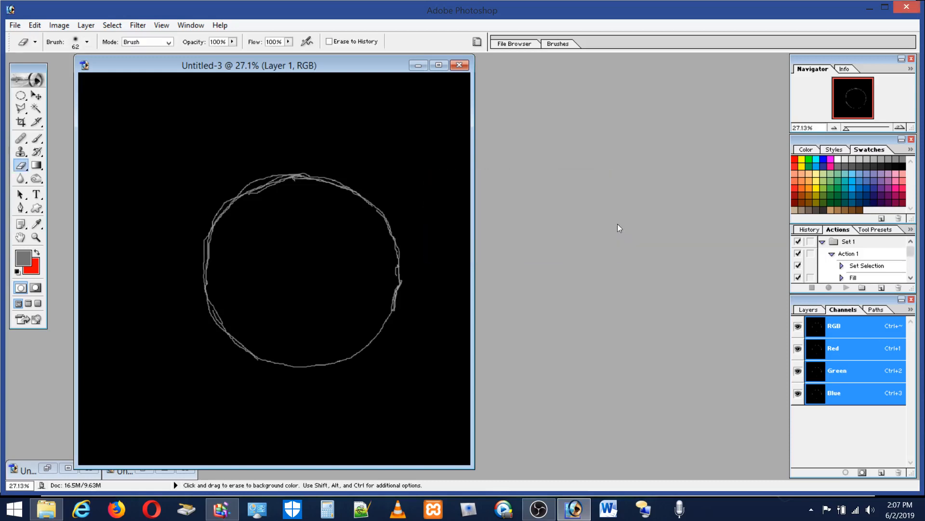
left_click(64, 30)
mouse_move(62, 56)
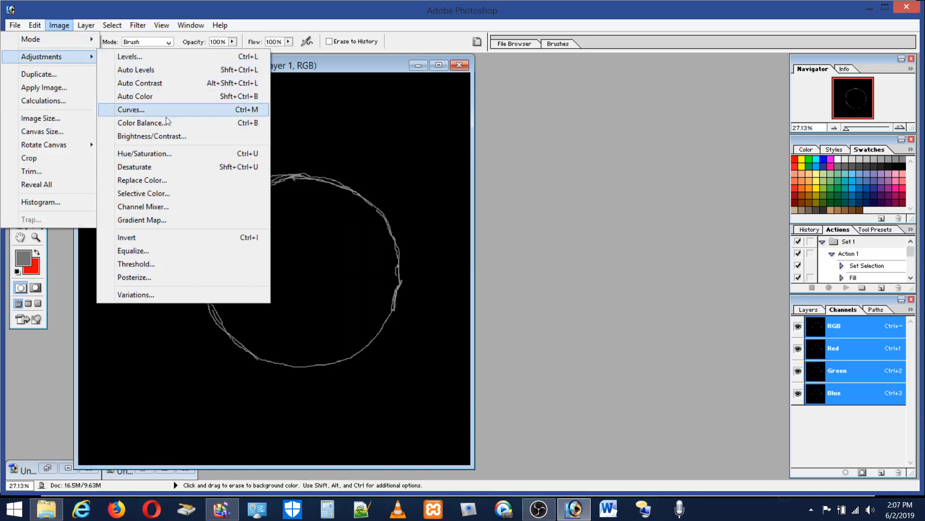
left_click(152, 136)
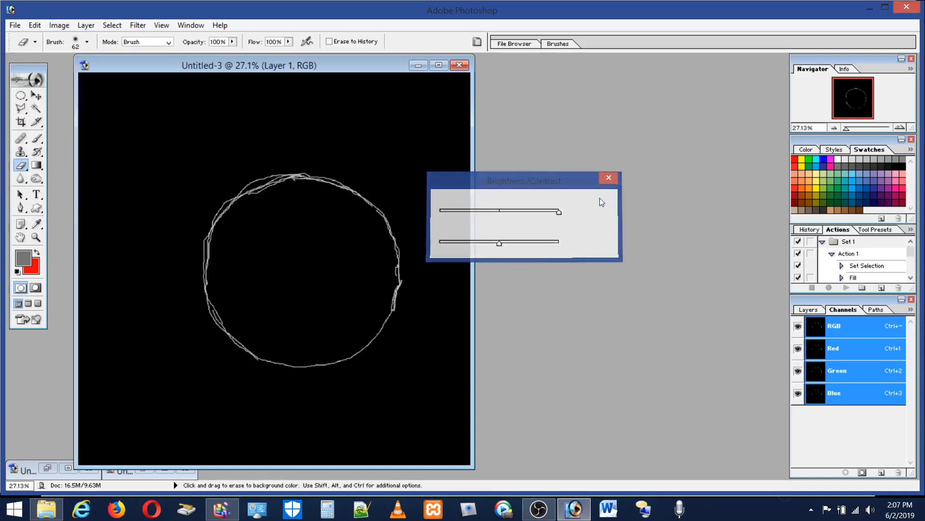
Step: Load the RGB channel as a selection around the sketched circle's lines and return to the layer list
left_click(834, 330, "ctrl")
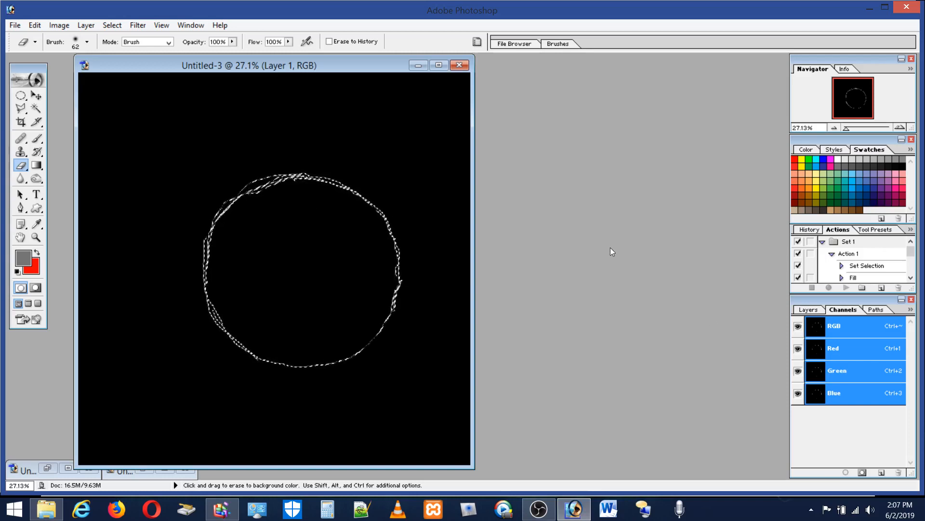
left_click(814, 310)
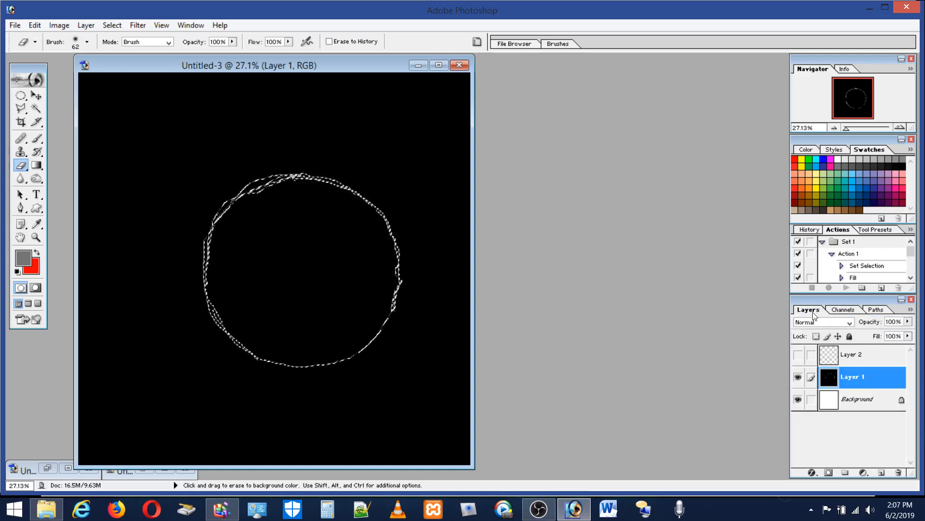
left_click(845, 310)
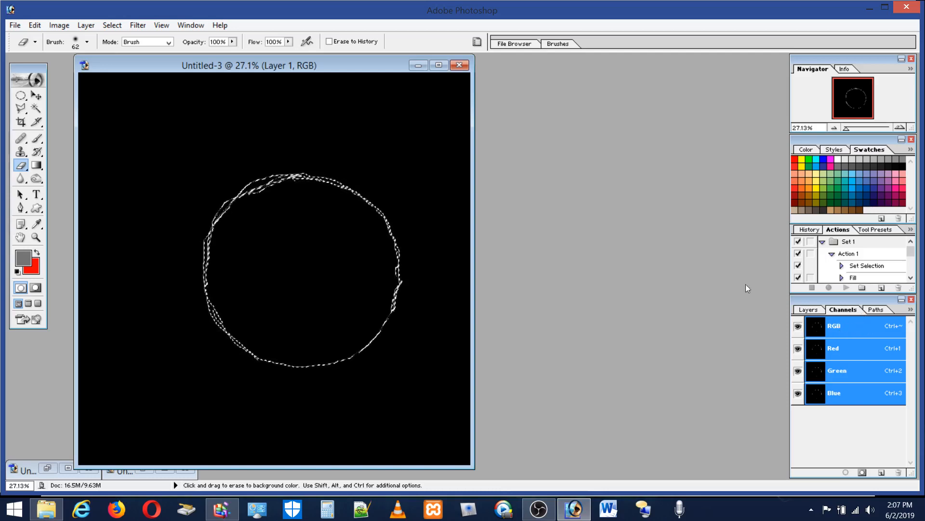
left_click(815, 311)
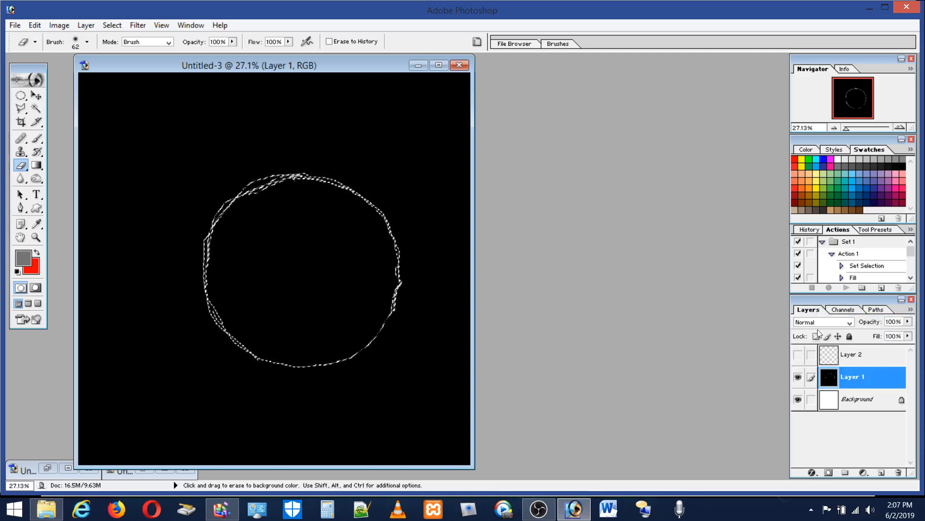
Step: Show and select Layer 2, add a new layer, and move it between Layer 2 and Layer 1
left_click(857, 359)
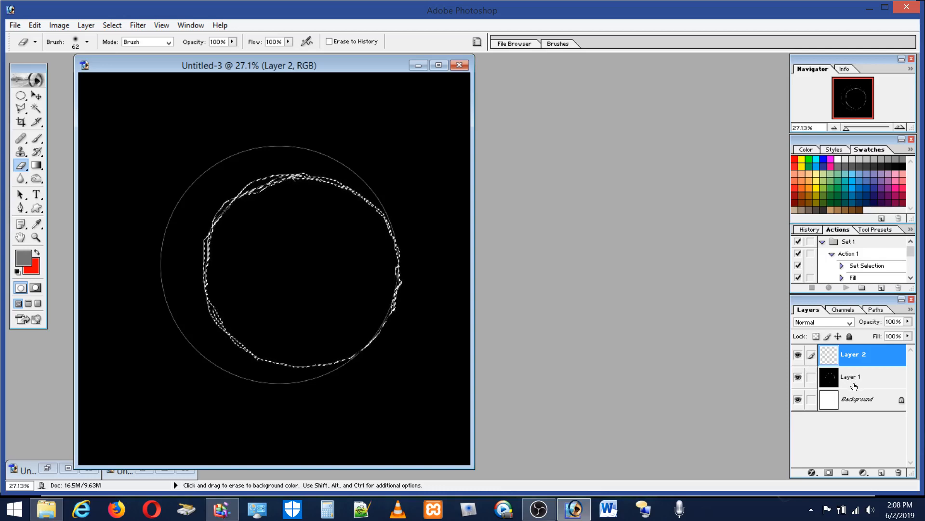
left_click(881, 472)
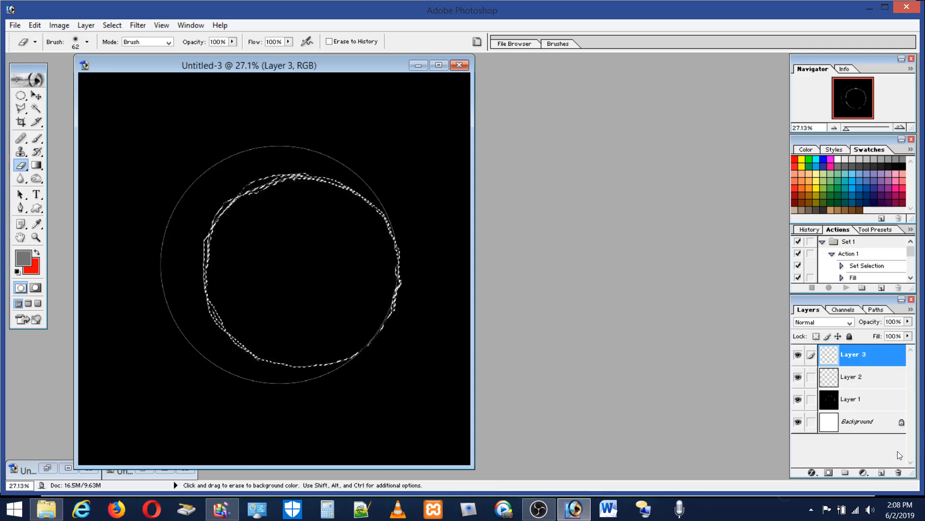
left_click_drag(860, 362, 861, 400)
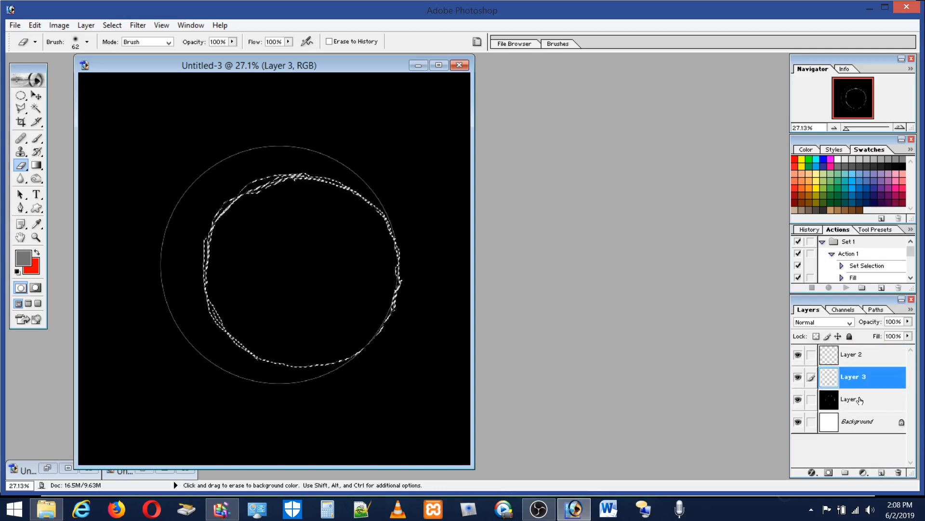
Step: Fill the circle-line selection on the new layer with the foreground color in Normal mode at 100% opacity
left_click(35, 26)
left_click(30, 216)
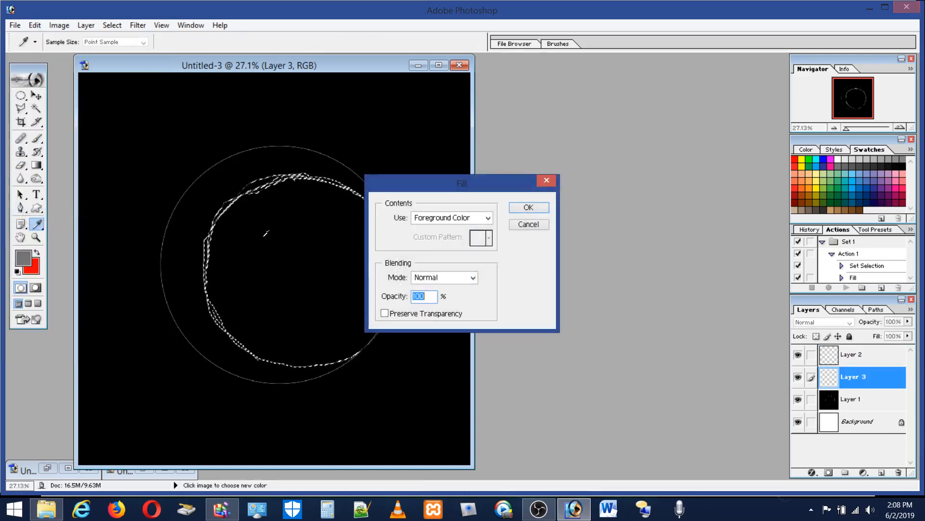
left_click(529, 208)
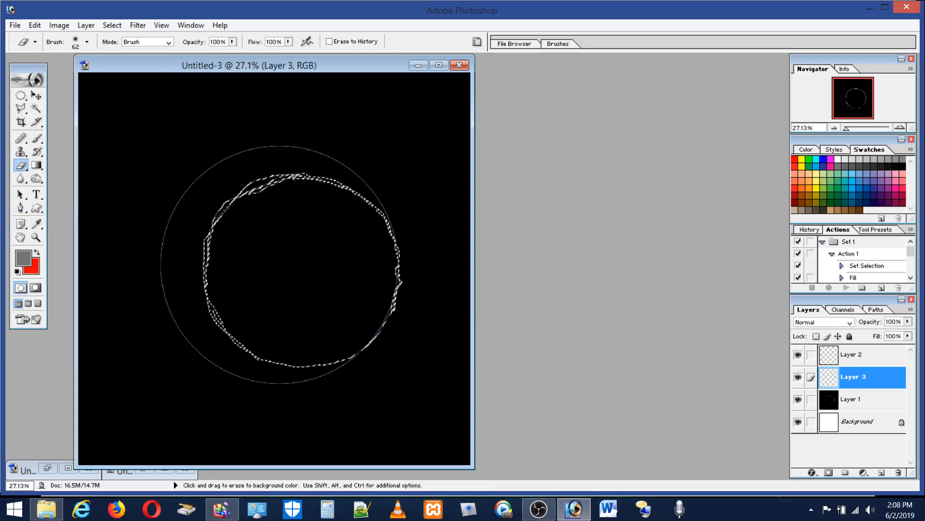
Step: Fill an elliptical selection around the sketched circle on Layer 1 with black in Normal mode at 100% opacity, and deselect
left_click(21, 96)
left_click_drag(138, 141, 430, 416)
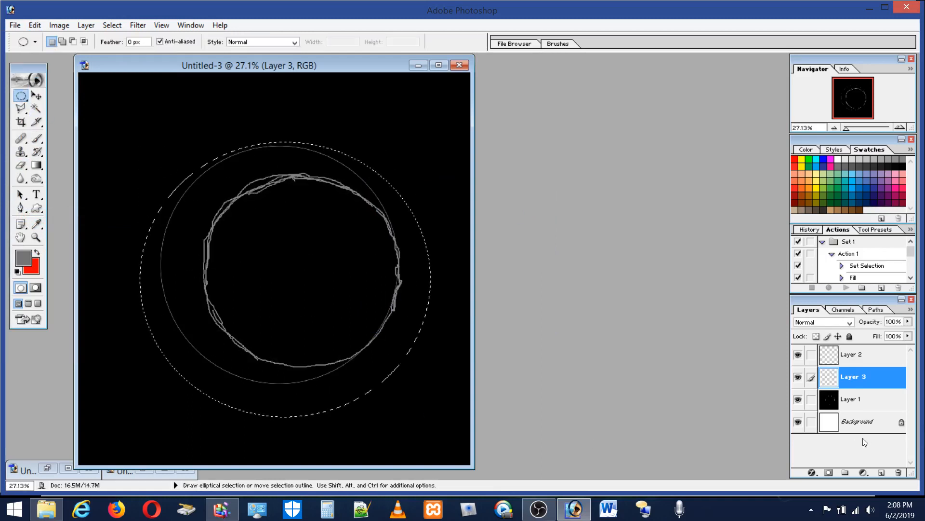
left_click(853, 408)
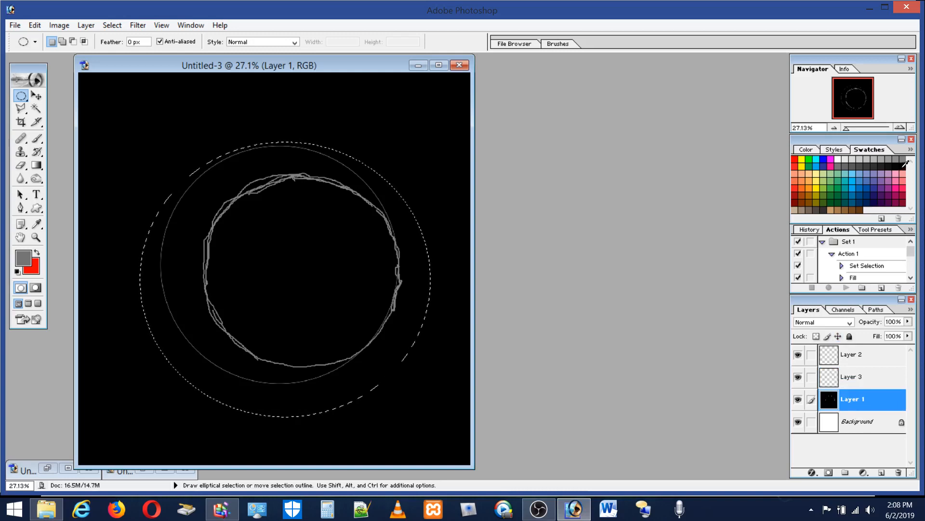
double_click(902, 166)
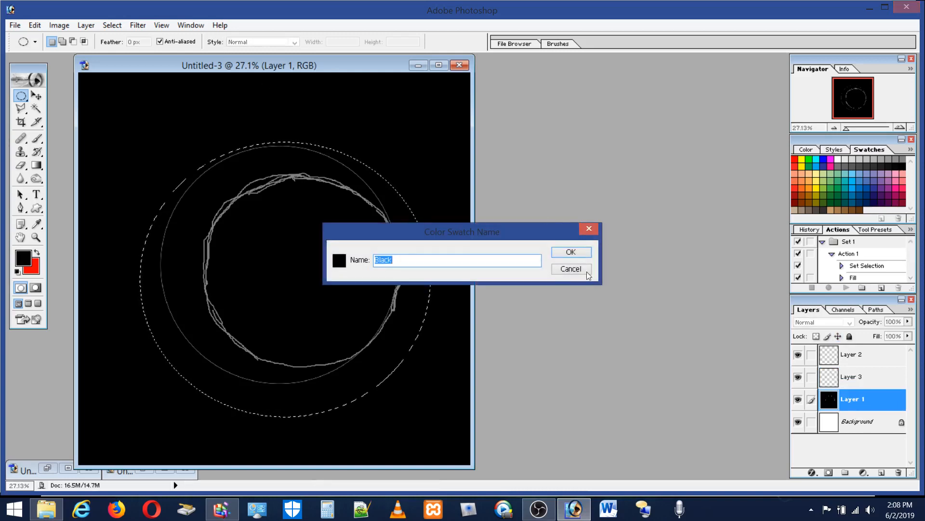
left_click(553, 250)
left_click(34, 25)
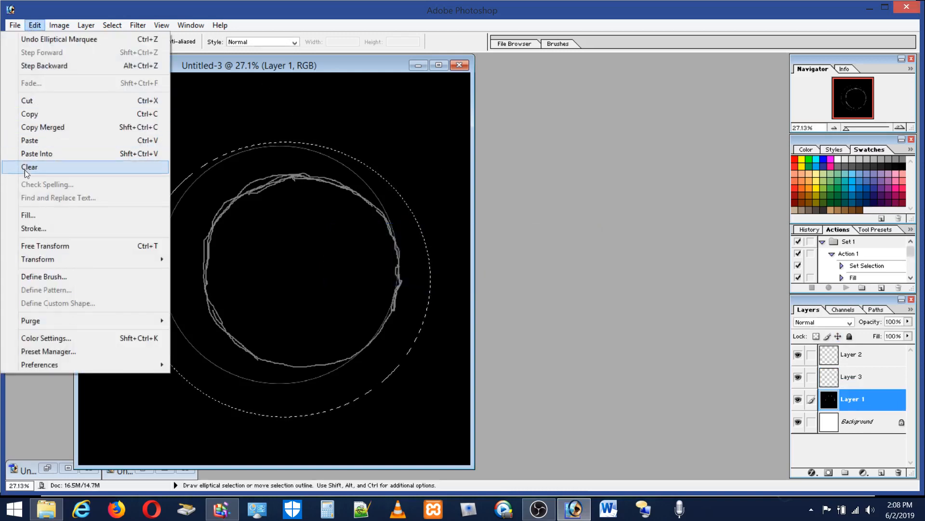
left_click(28, 215)
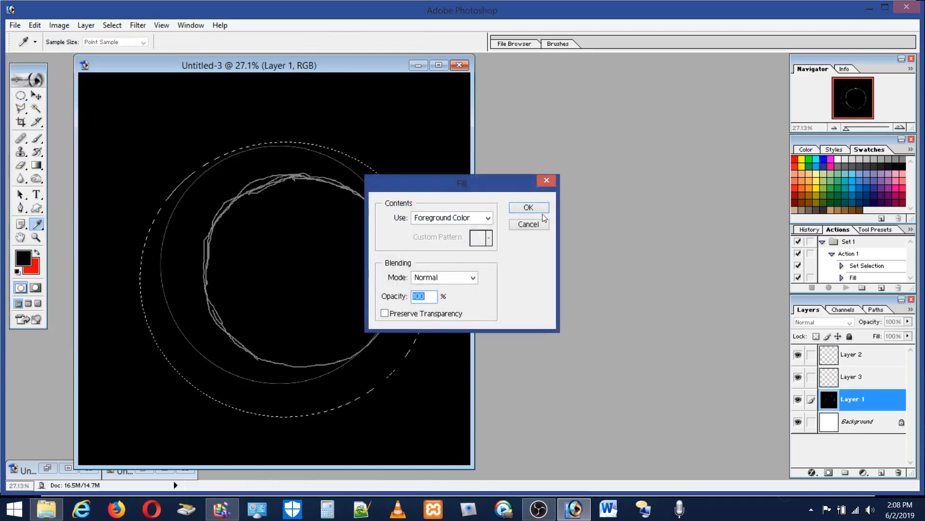
left_click(544, 210)
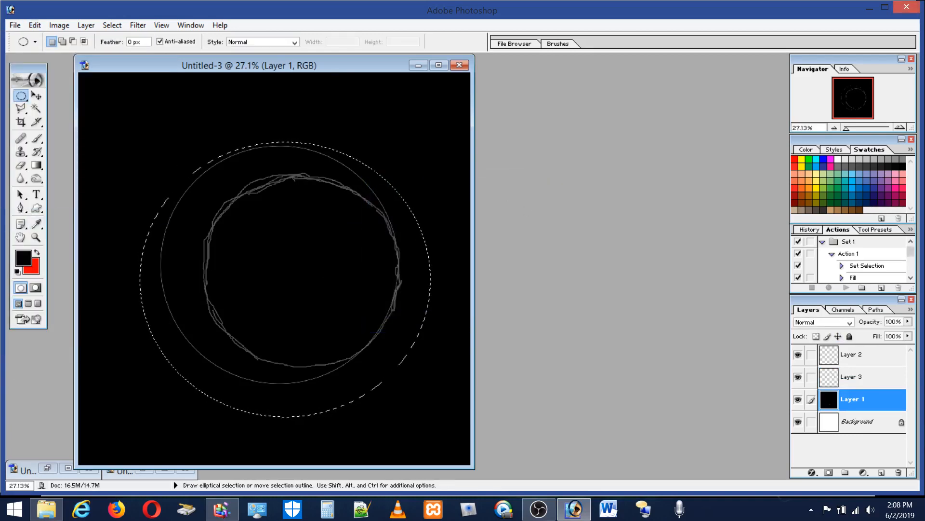
key("ctrl+d")
Step: Hide Layer 2 and set the foreground color to the gray swatch
left_click(797, 380)
left_click(798, 380)
left_click(799, 357)
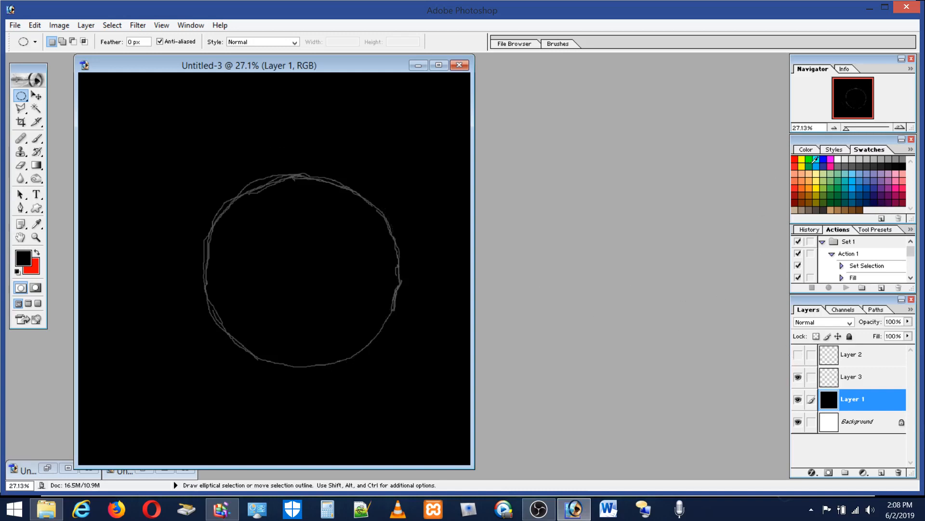
left_click(838, 166)
Step: Overlay a circular selection on the sketched circle to compare its shape up close, and remove the selection
left_click(21, 98)
left_click(53, 99)
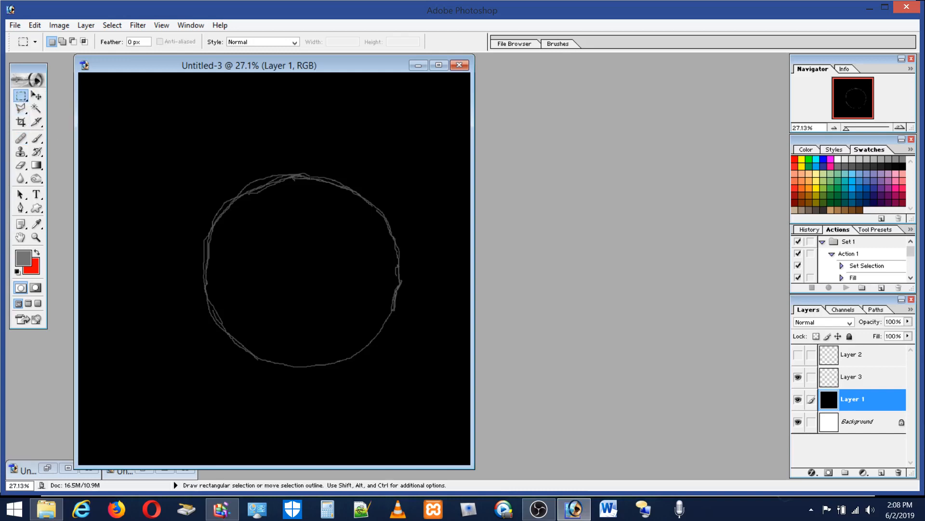
left_click_drag(311, 176, 204, 282)
left_click_drag(21, 96, 51, 110)
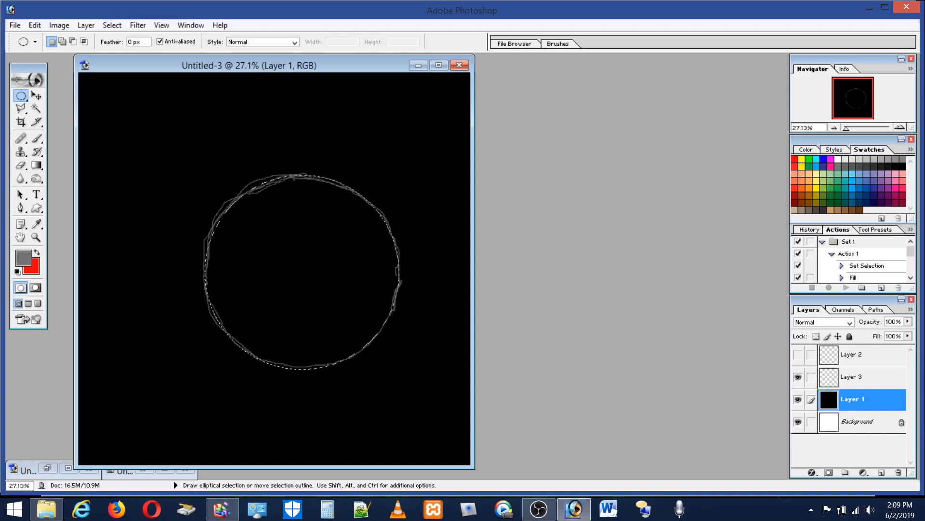
key("shift")
left_click(36, 236)
left_click_drag(193, 128, 445, 389)
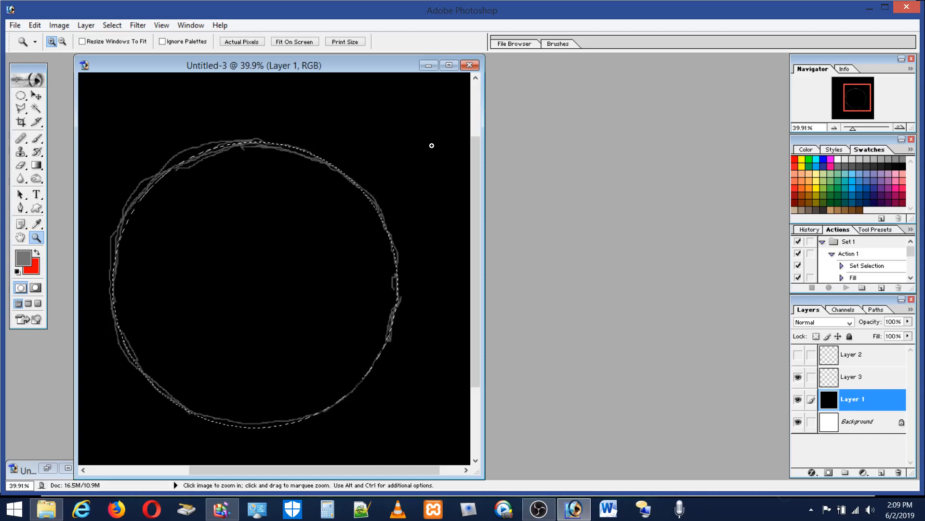
left_click(20, 96)
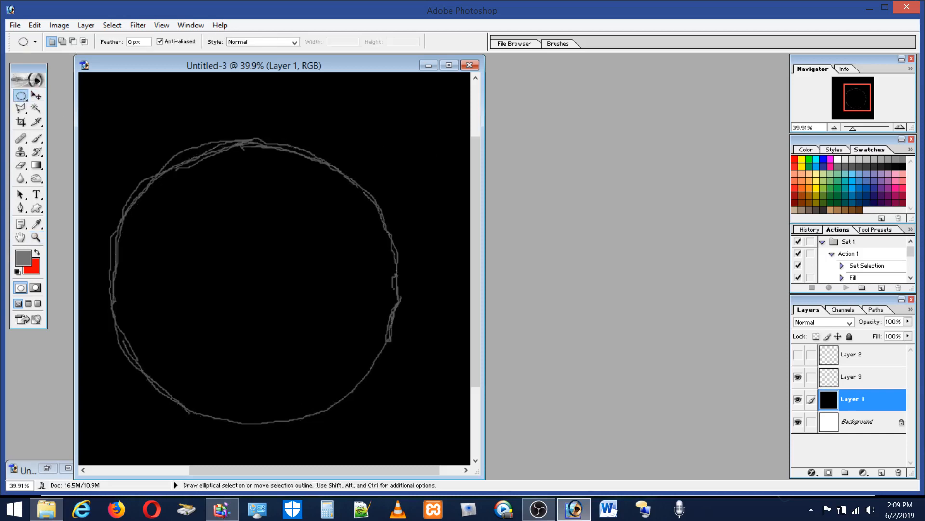
Step: Select Layer 3 with Layer 2 hidden and erase the stray outer line at the sketched circle's upper left
left_click(21, 164)
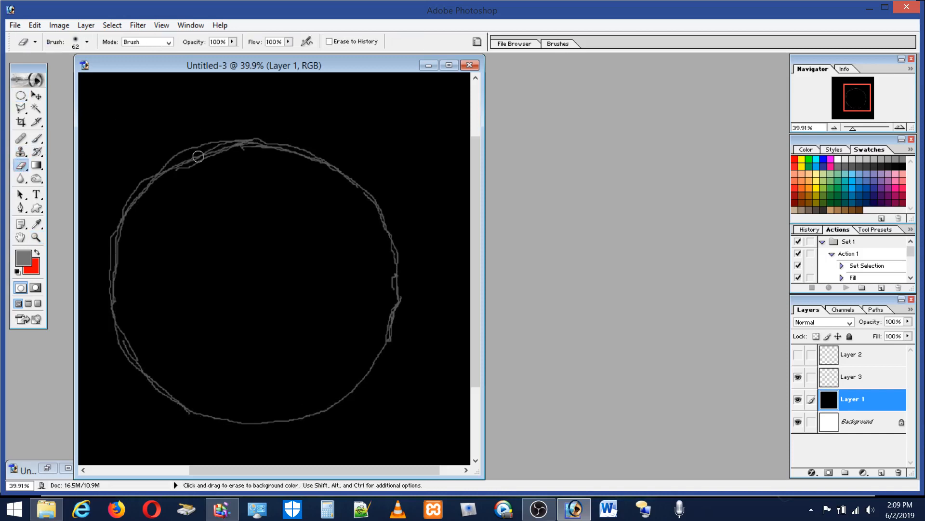
left_click(862, 356)
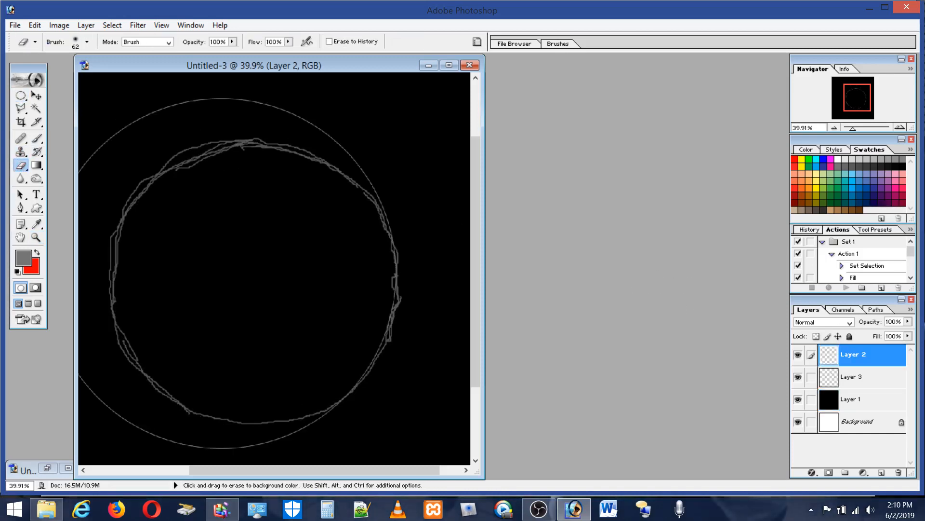
left_click(797, 355)
left_click(860, 377)
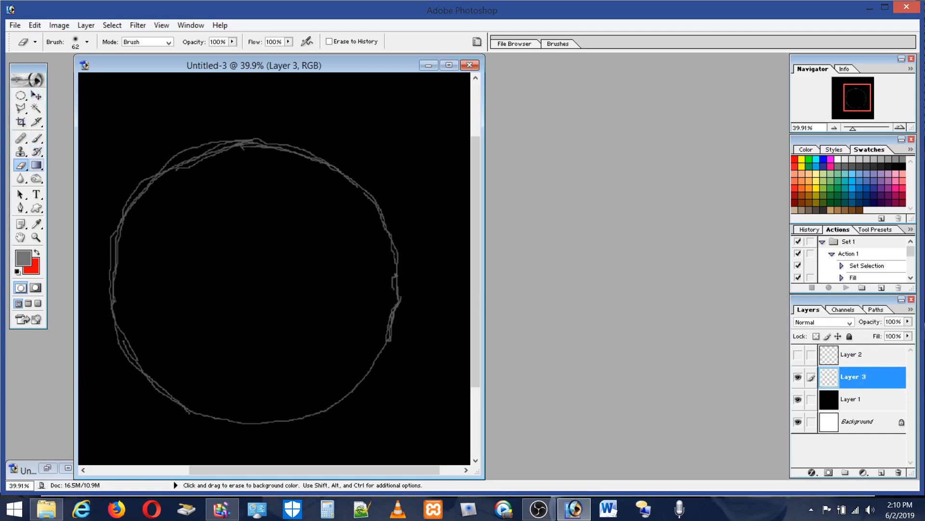
mouse_move(229, 133)
left_mouse_down()
mouse_move(184, 152)
mouse_move(224, 135)
mouse_move(157, 163)
left_mouse_up()
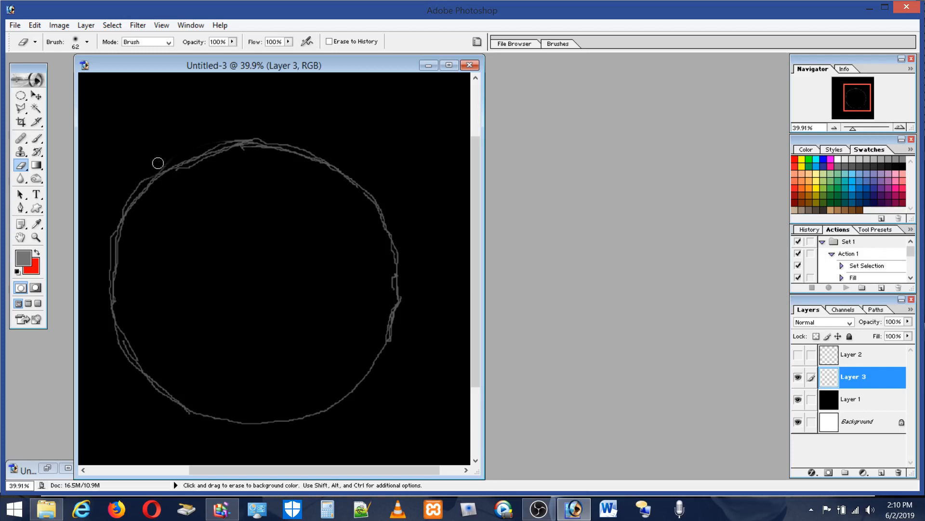
Step: Switch the eraser to a hard round 64 px brush and trim the outer stray lines down the circle's left side
left_click(87, 41)
left_click(55, 169)
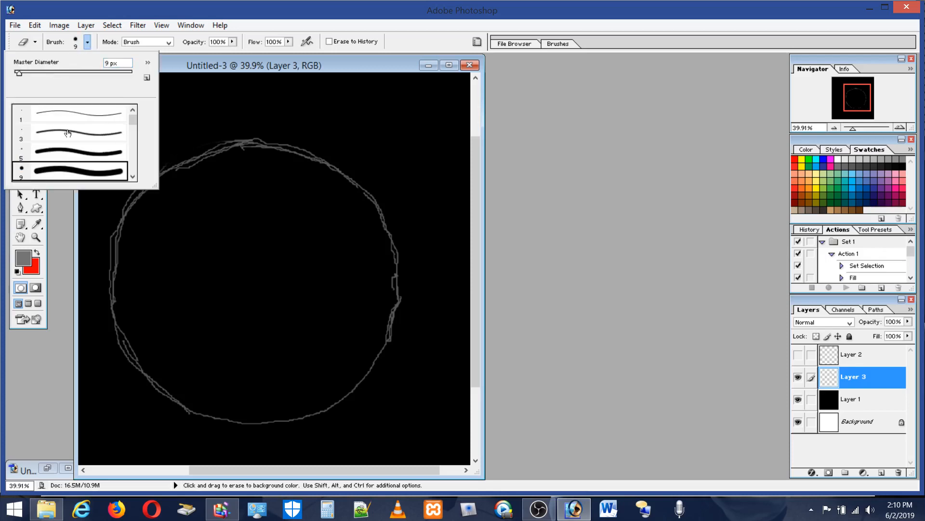
left_click(52, 74)
left_click(212, 134)
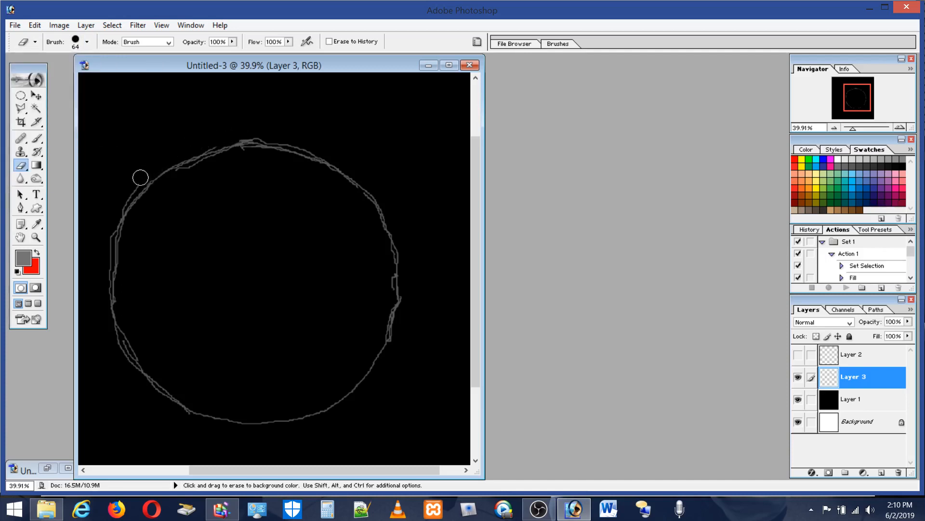
mouse_move(130, 188)
left_mouse_down()
mouse_move(109, 207)
mouse_move(106, 231)
mouse_move(118, 202)
mouse_move(95, 290)
mouse_move(90, 273)
left_mouse_up()
Step: Erase along the doubled lines on the circle's lower right edge and undo the last eraser stroke
left_click_drag(403, 311, 388, 342)
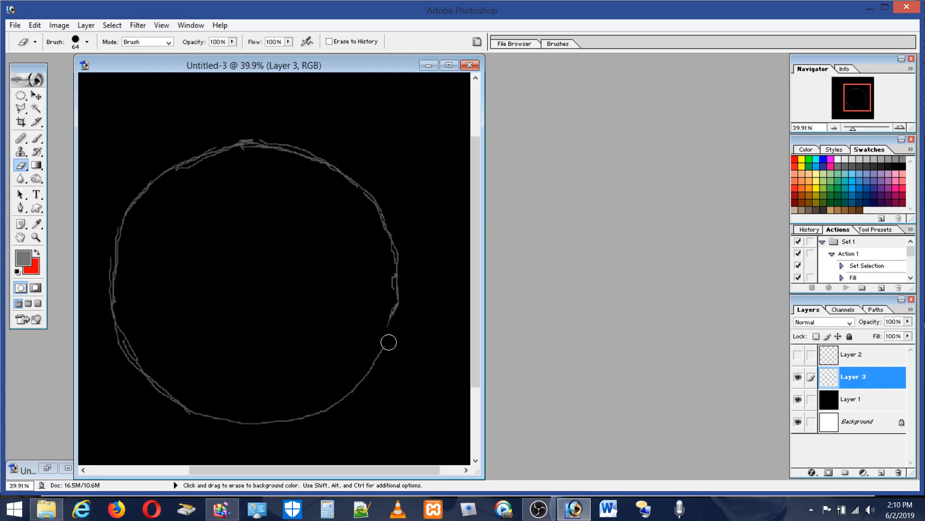
left_click(35, 25)
left_click(50, 40)
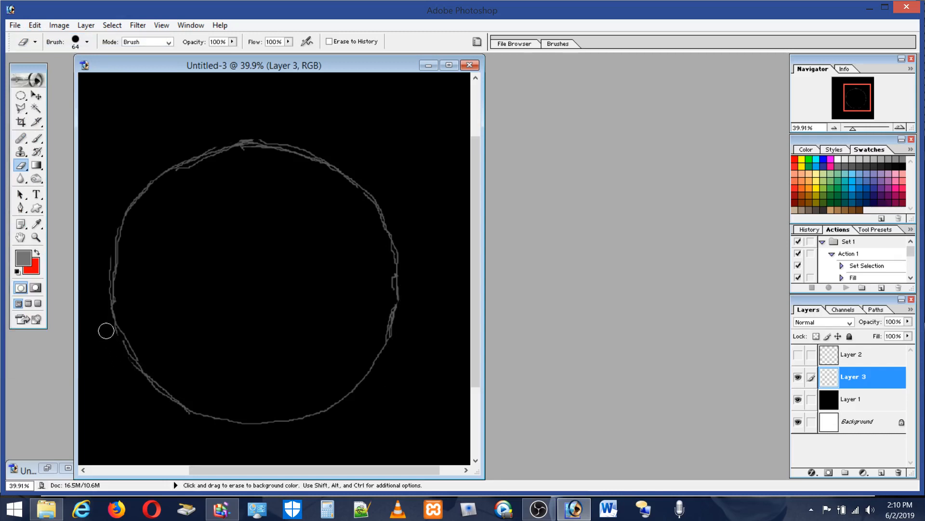
Step: Enlarge the lower half of the circle and paint a smoother gray line along its lower left and bottom with the 5 px brush
left_click(35, 237)
left_click_drag(103, 207, 392, 436)
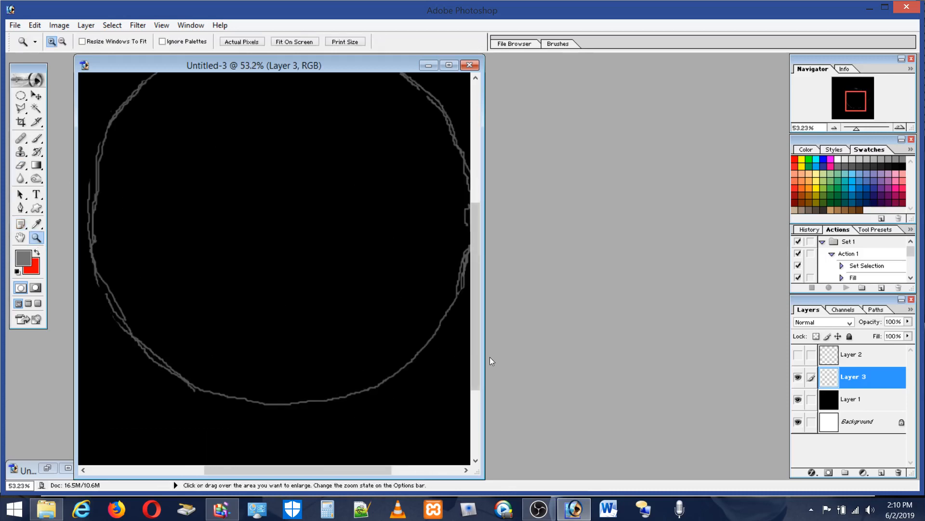
left_click_drag(484, 354, 774, 355)
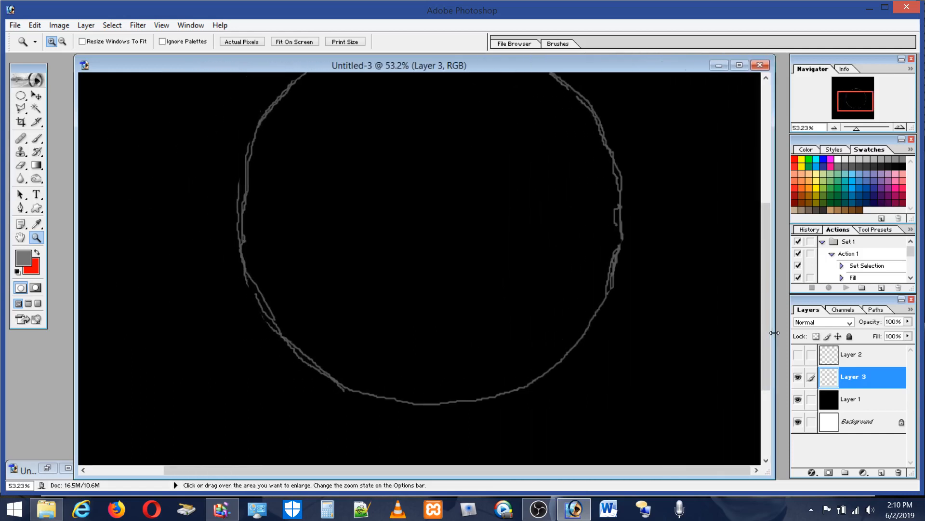
left_click_drag(199, 152, 559, 408)
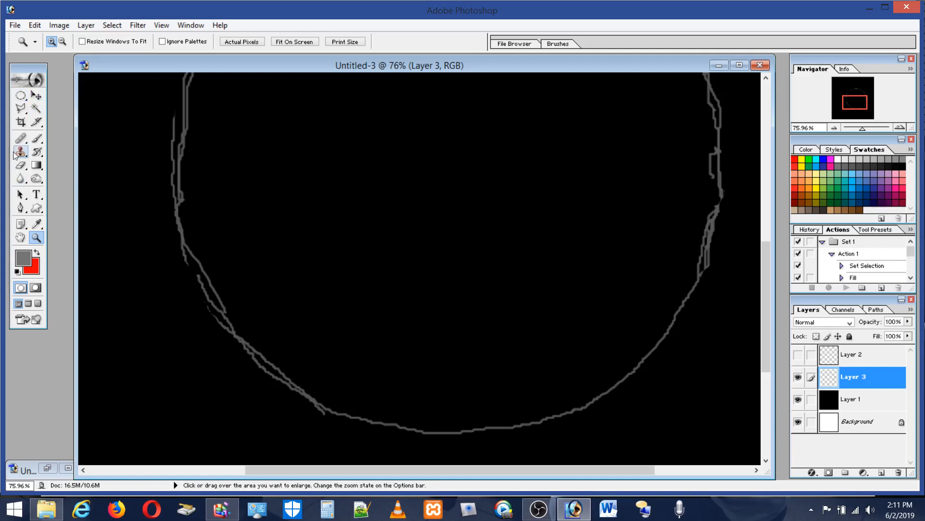
left_click(37, 138)
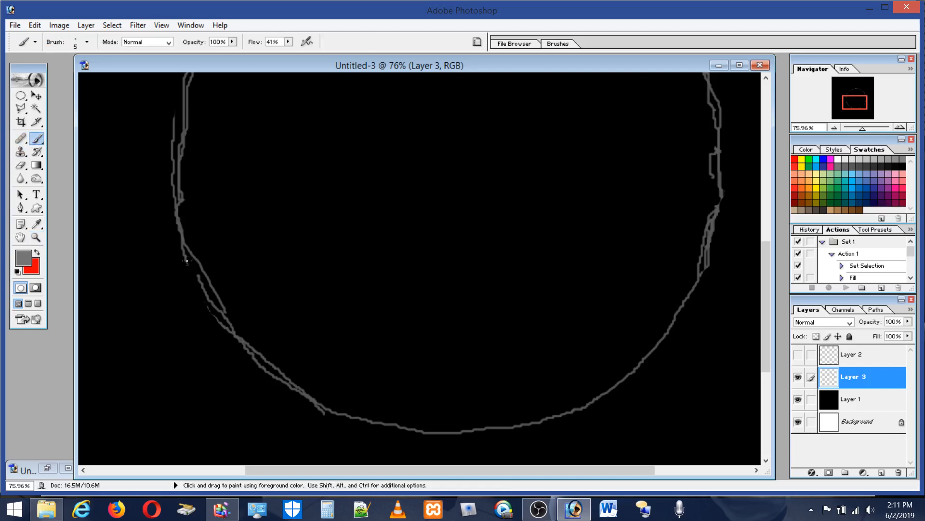
mouse_move(187, 260)
left_mouse_down()
mouse_move(206, 301)
mouse_move(245, 347)
mouse_move(332, 416)
mouse_move(391, 436)
mouse_move(454, 440)
mouse_move(558, 417)
left_mouse_up()
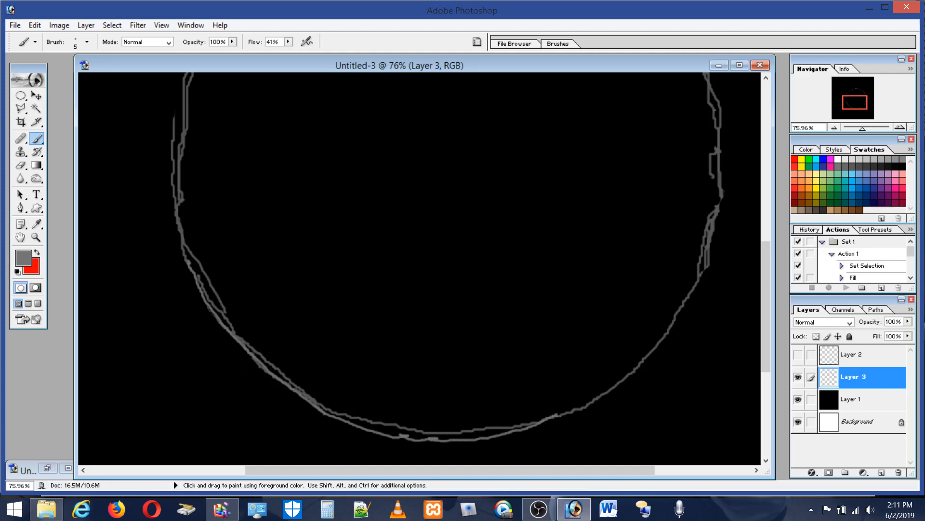
Step: Erase the newly painted bottom arc and repaint it with short connected brush segments from the lower left to the bottom center
left_click(21, 165)
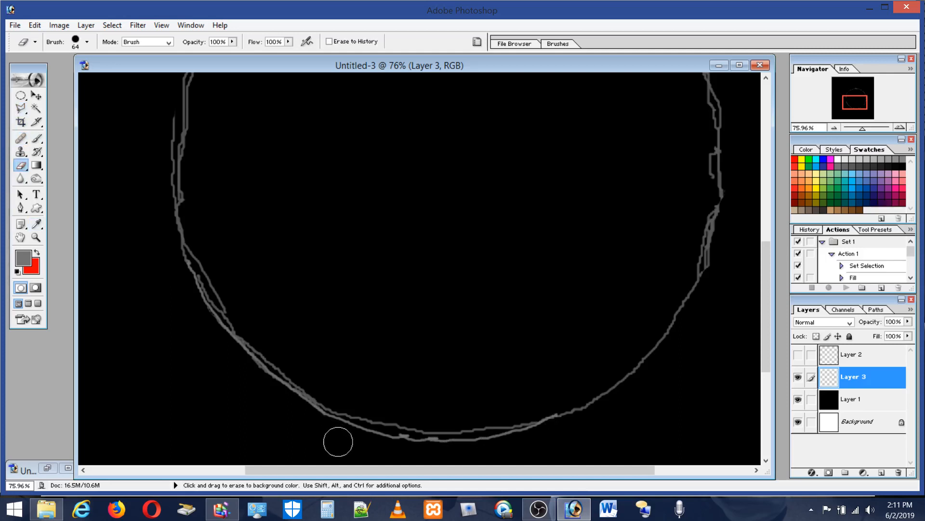
mouse_move(318, 428)
left_mouse_down()
mouse_move(352, 444)
mouse_move(314, 423)
mouse_move(410, 449)
mouse_move(508, 449)
mouse_move(413, 459)
mouse_move(346, 436)
left_mouse_up()
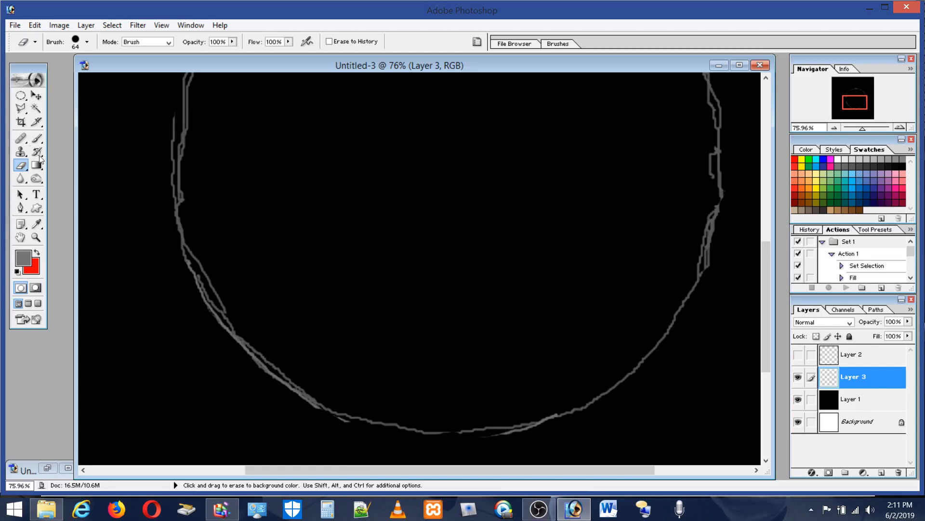
left_click(37, 140)
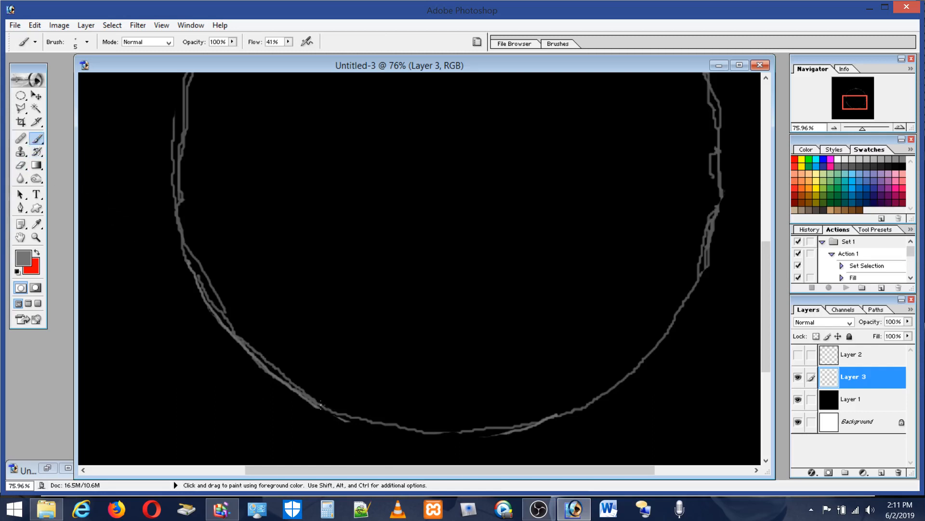
key("shift")
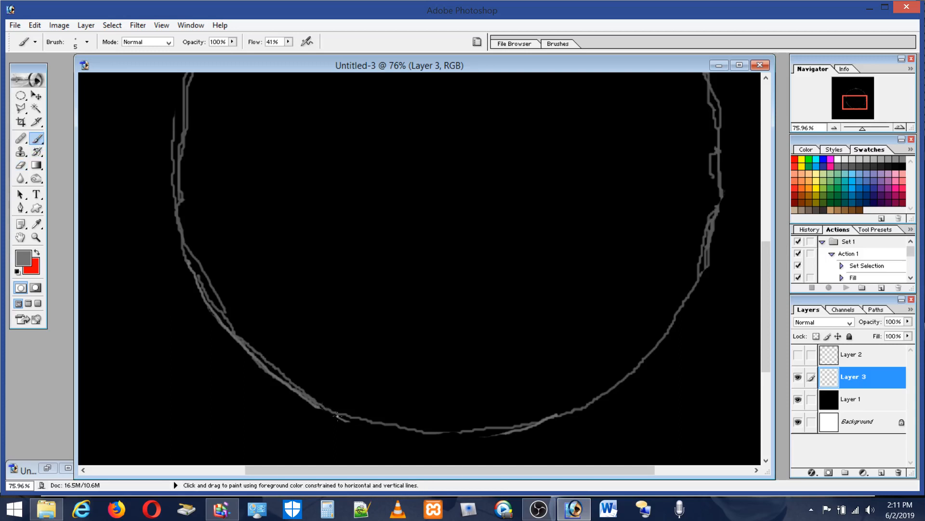
left_click(351, 421, "shift")
left_click(362, 425, "shift")
left_click(380, 428, "shift")
left_click(395, 433, "shift")
left_click(415, 436, "shift")
left_click(438, 437, "shift")
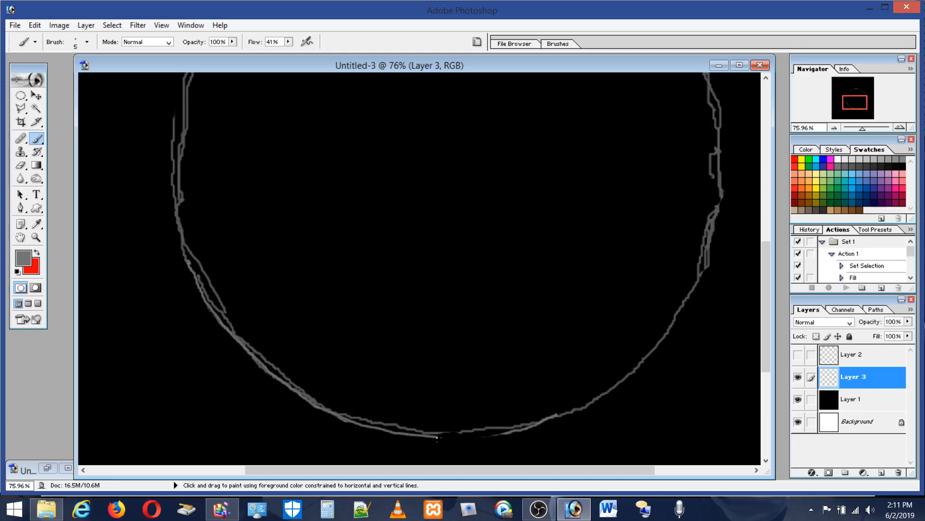
Step: Continue the connected brush segments from the circle's bottom center up along its lower right curve
left_click(454, 436, "shift")
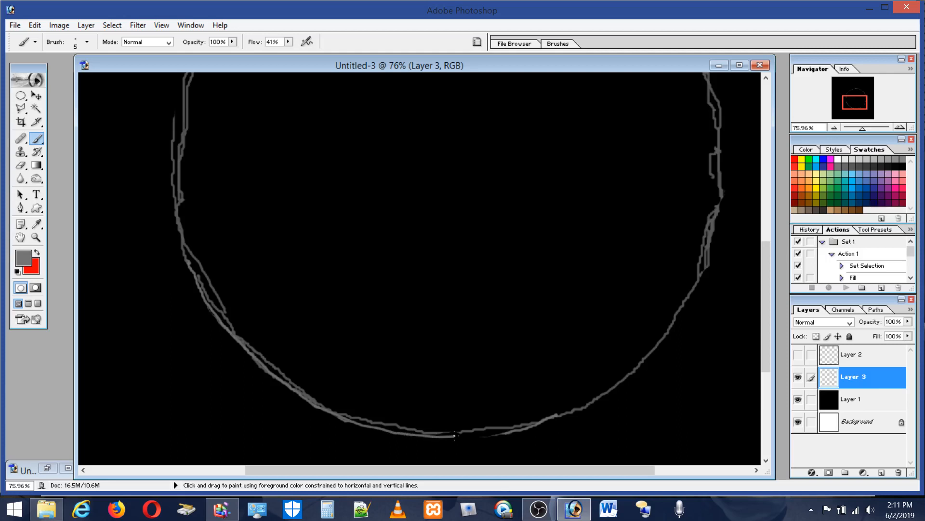
left_click(481, 436, "shift")
left_click(498, 431, "shift")
left_click(523, 431, "shift")
left_click(551, 421, "shift")
left_click(578, 410, "shift")
left_click(614, 386, "shift")
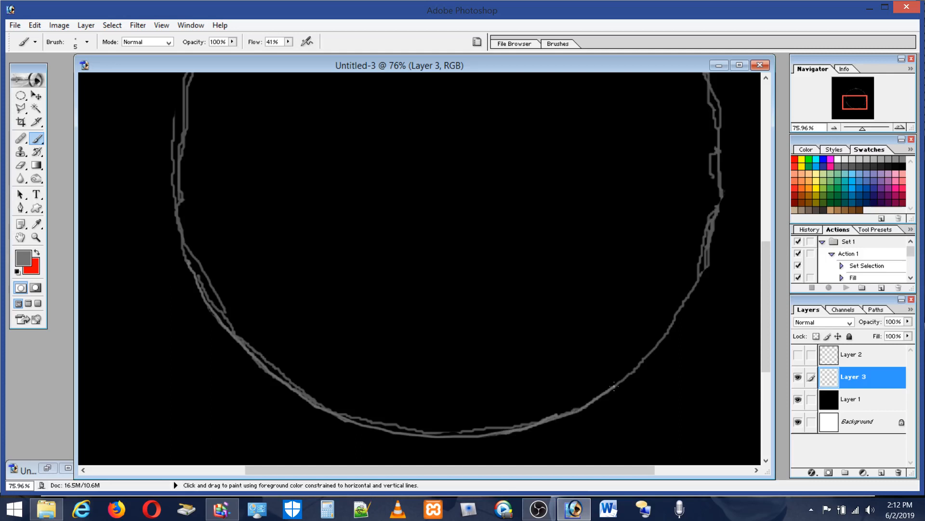
left_click(643, 358, "shift")
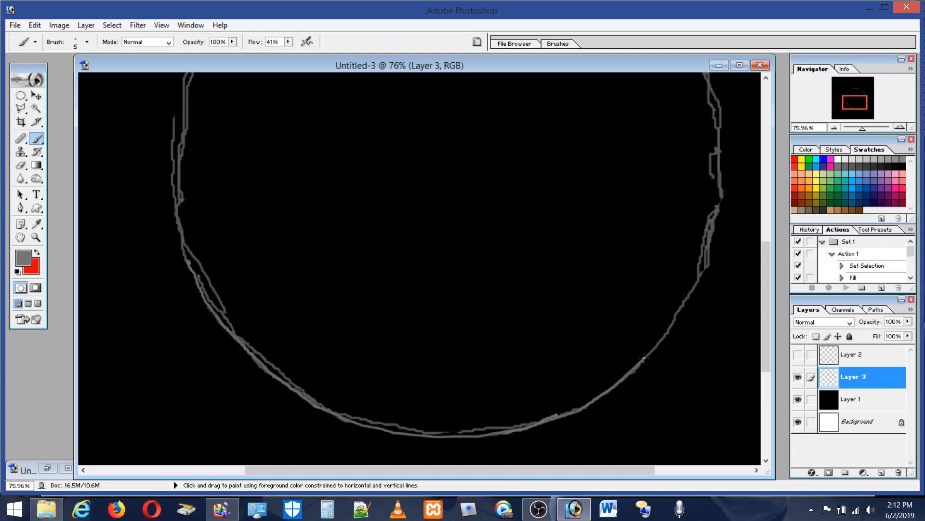
left_click(684, 304, "shift")
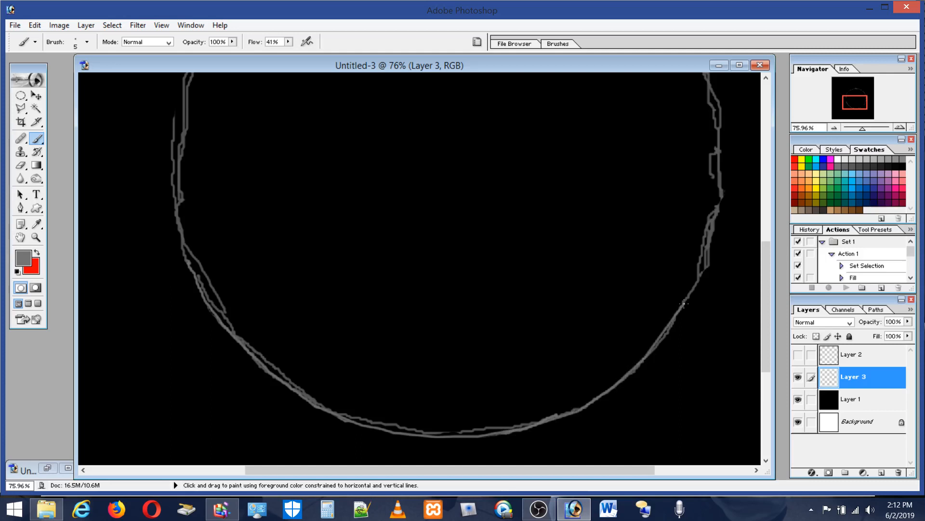
left_click(667, 335, "shift")
left_click(646, 356, "shift")
Step: Paint connected brush segments up the circle's right side to smooth its outer edge
left_click(695, 287, "shift")
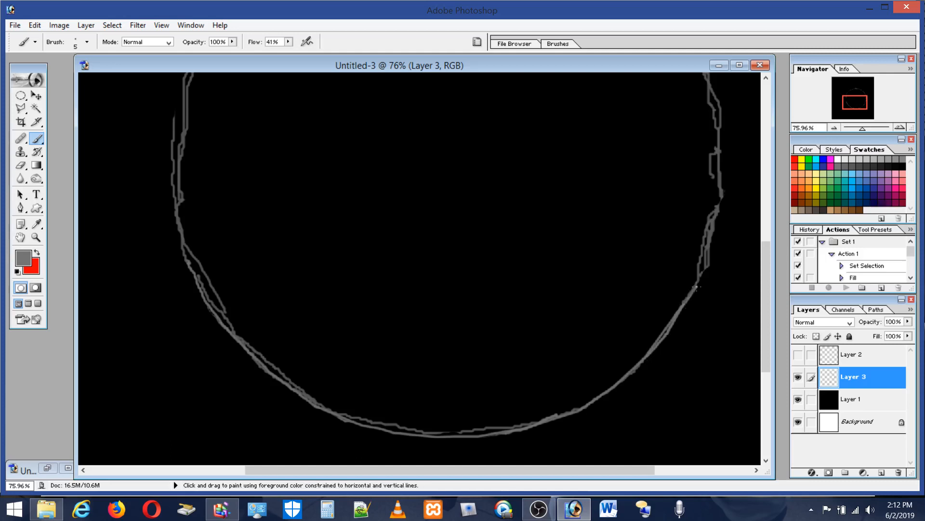
left_click(708, 256, "shift")
left_click(712, 241, "shift")
left_click(719, 206, "shift")
left_click(722, 174, "shift")
left_click(722, 147, "shift")
left_click(724, 118, "shift")
Step: Smooth the circle's upper right curve with connected gray brush segments along its outer edge
left_click_drag(767, 265, 789, 195)
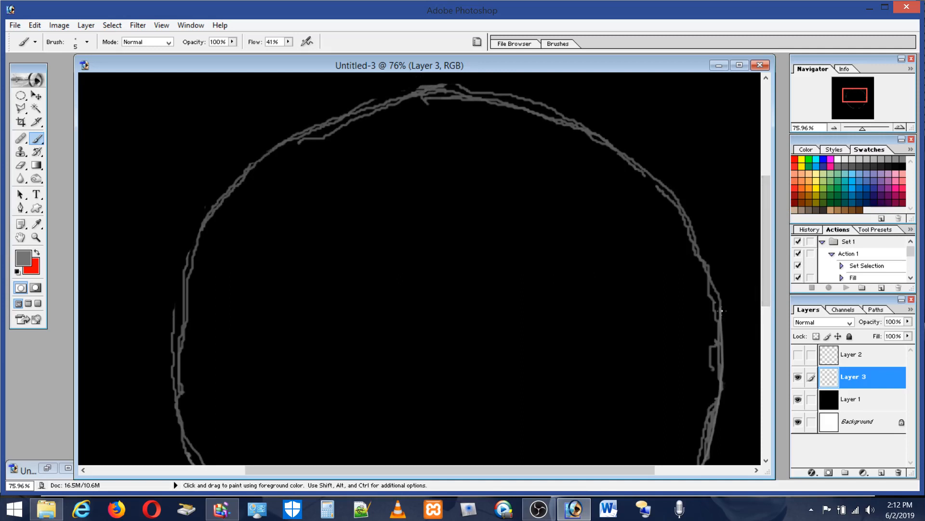
key("shift")
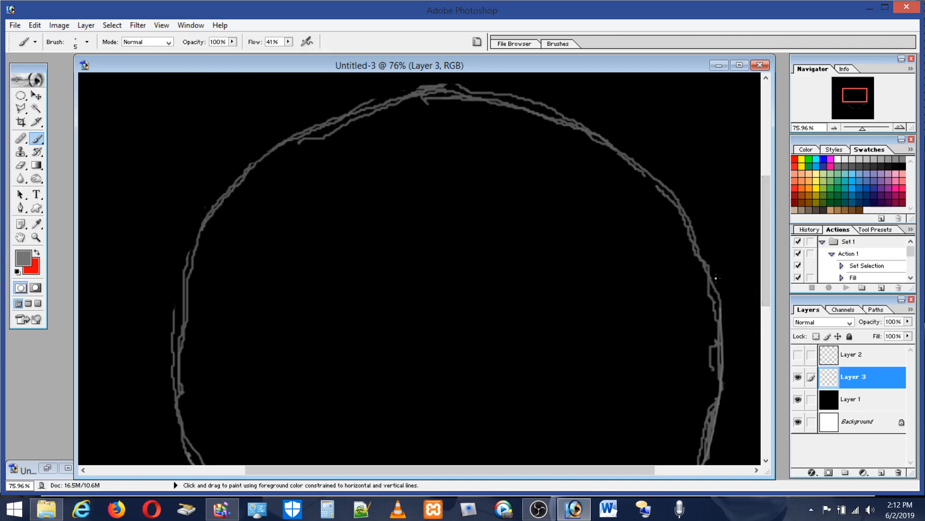
left_click(713, 278, "shift")
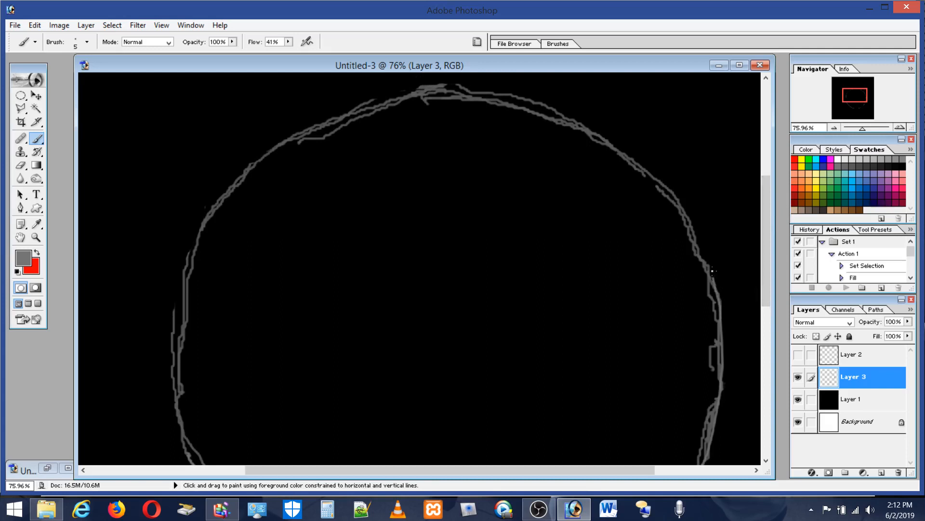
left_click(699, 246, "shift")
left_click(677, 201, "shift")
key("shift")
left_click(694, 229, "shift")
left_click(675, 199, "shift")
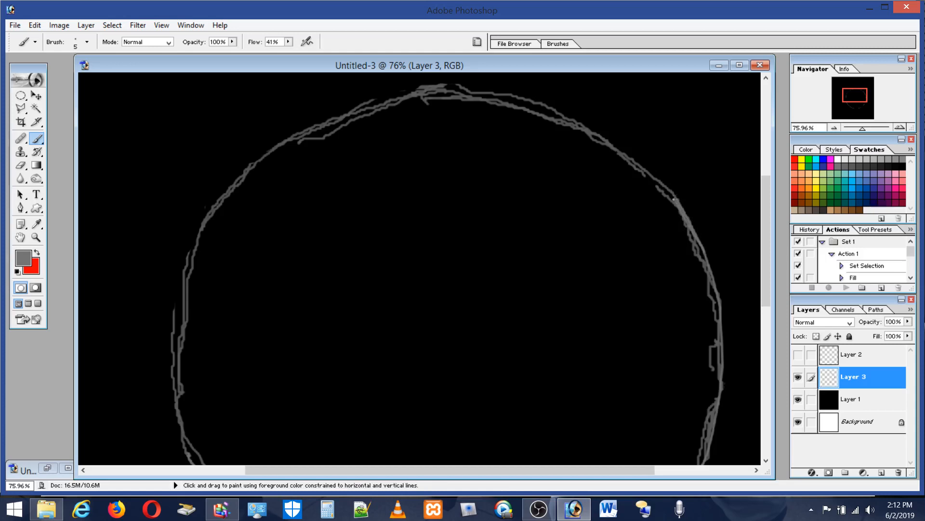
left_click(652, 177, "shift")
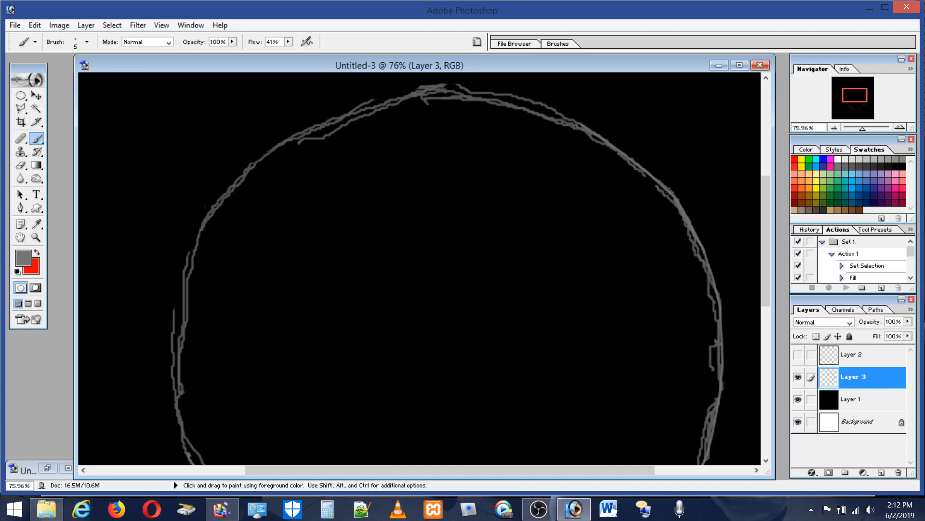
Step: Paint connected gray brush segments over the circle's upper right curve and along its upper left arc to the top
key("shift")
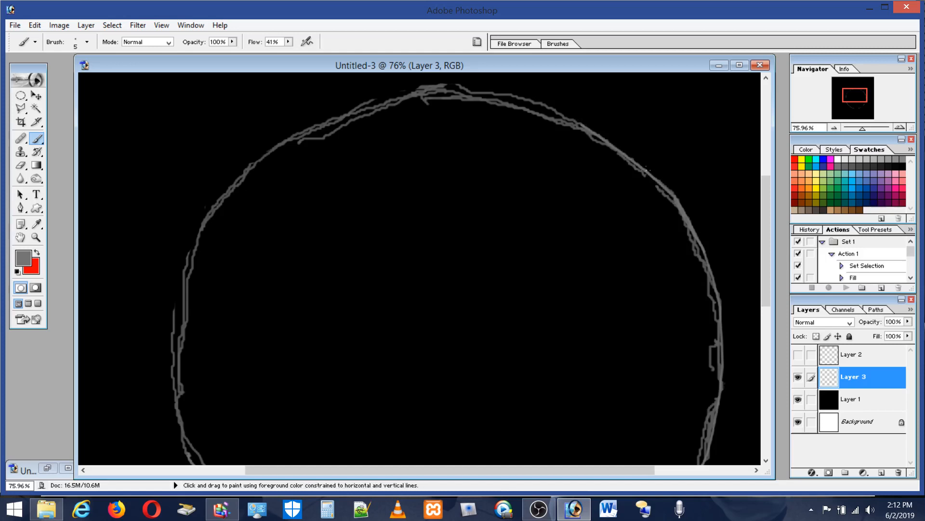
left_click(621, 150, "shift")
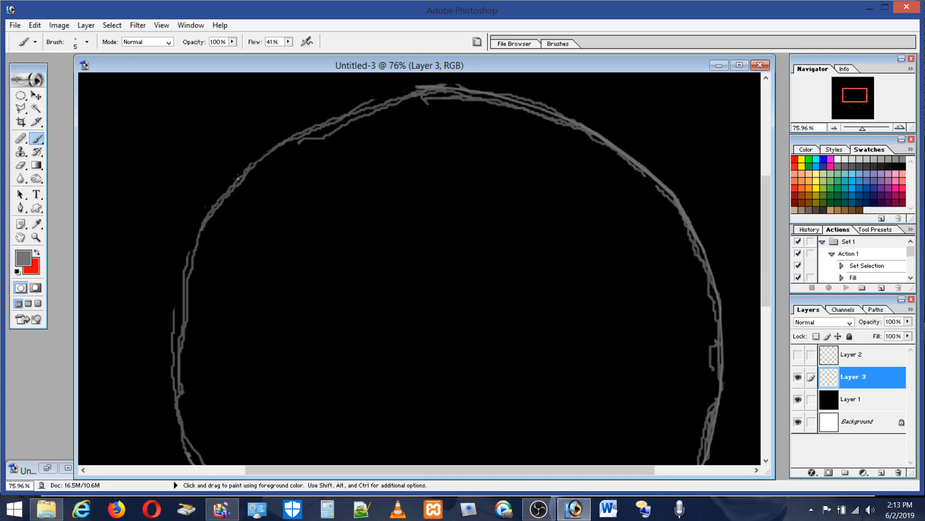
left_click(279, 143, "shift")
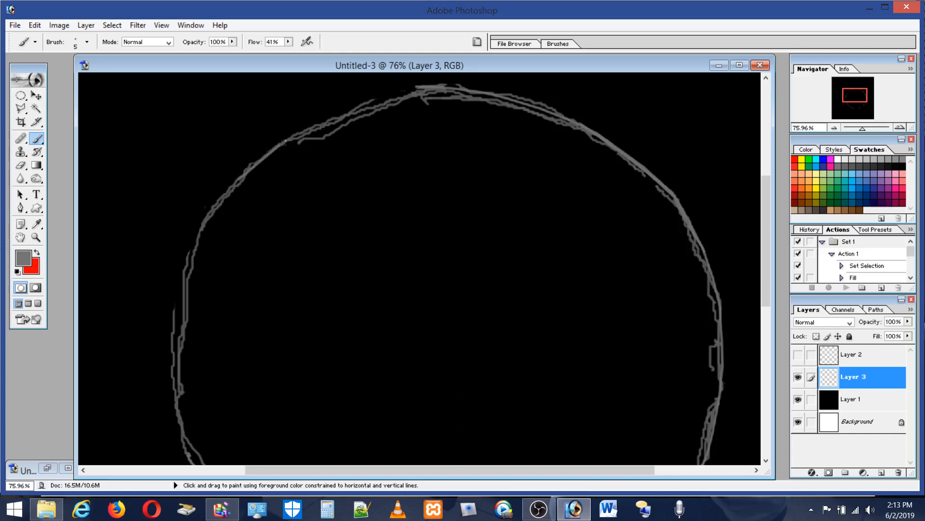
left_click(307, 129, "shift")
left_click(416, 91, "shift")
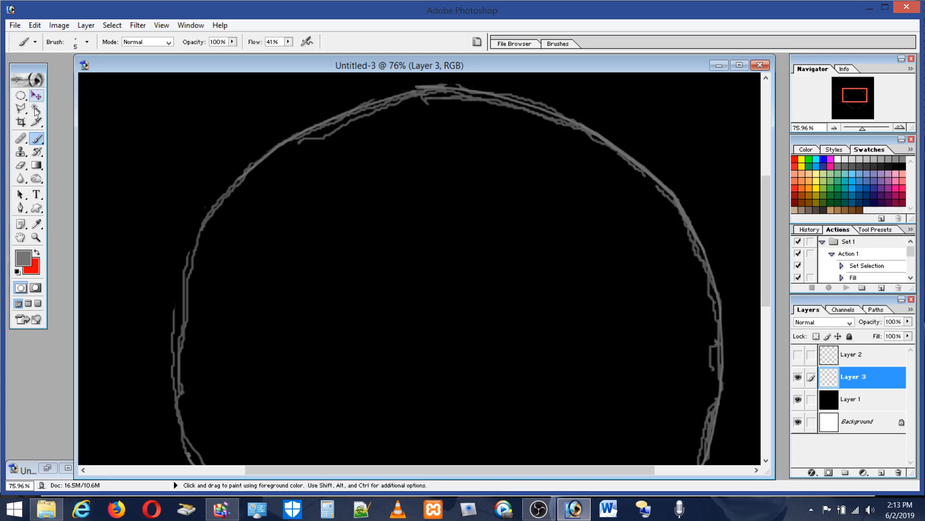
Step: Erase the stray outer strokes at the circle's top center and repaint the top arc with connected gray segments
left_click(20, 164)
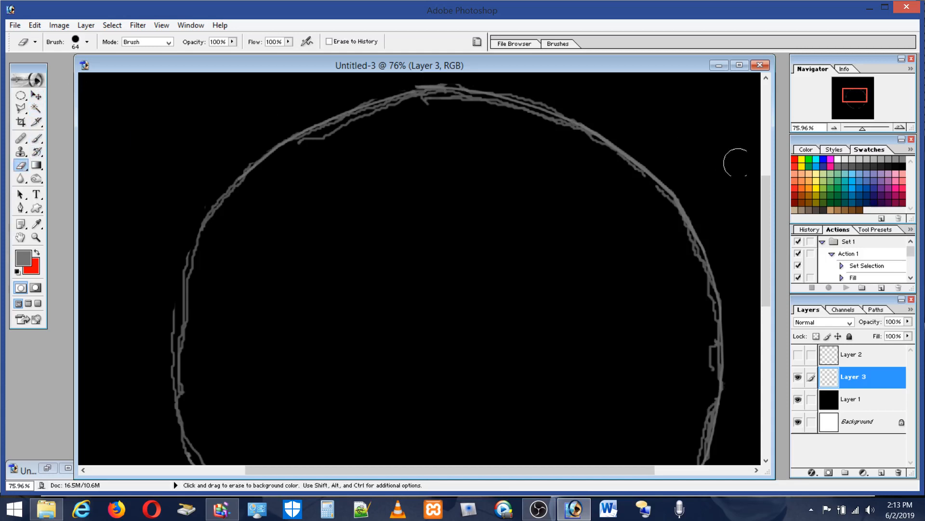
scroll(765, 182, "up", 3)
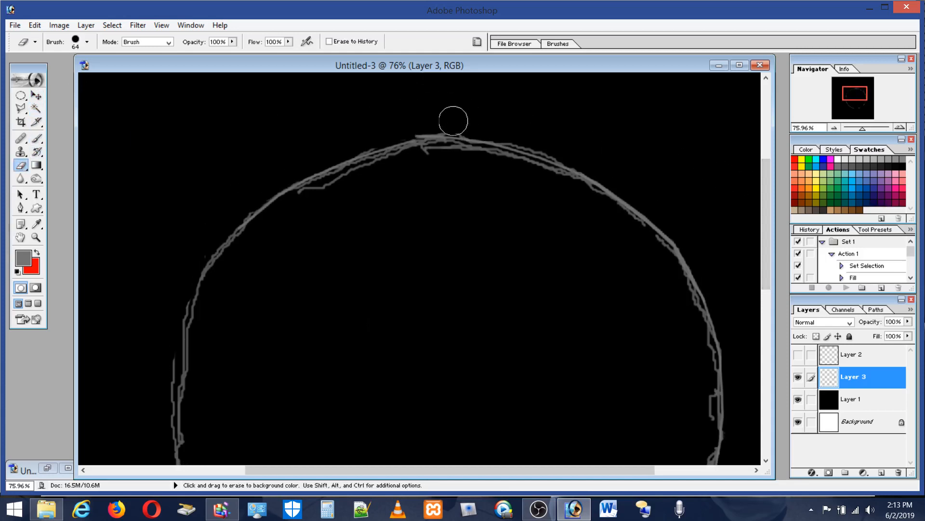
mouse_move(454, 120)
left_mouse_down()
mouse_move(411, 126)
mouse_move(474, 121)
mouse_move(449, 125)
left_mouse_up()
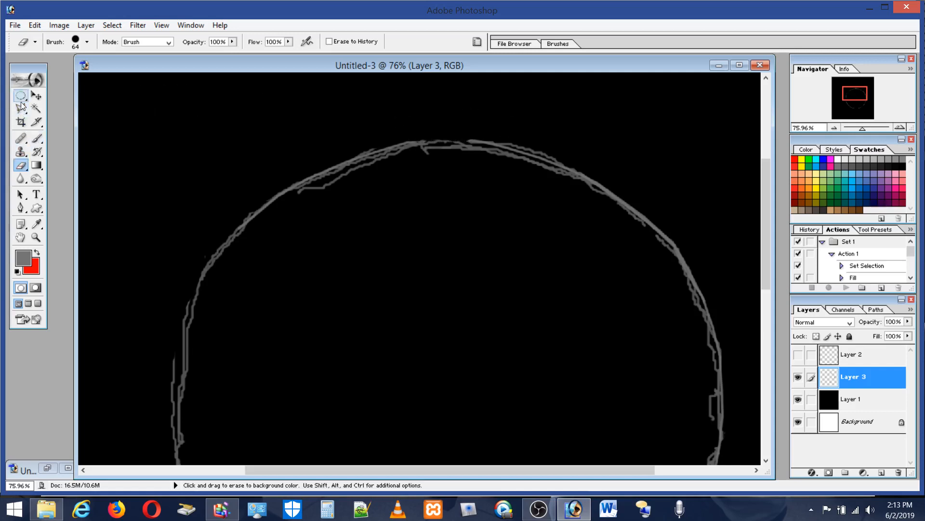
left_click(37, 224)
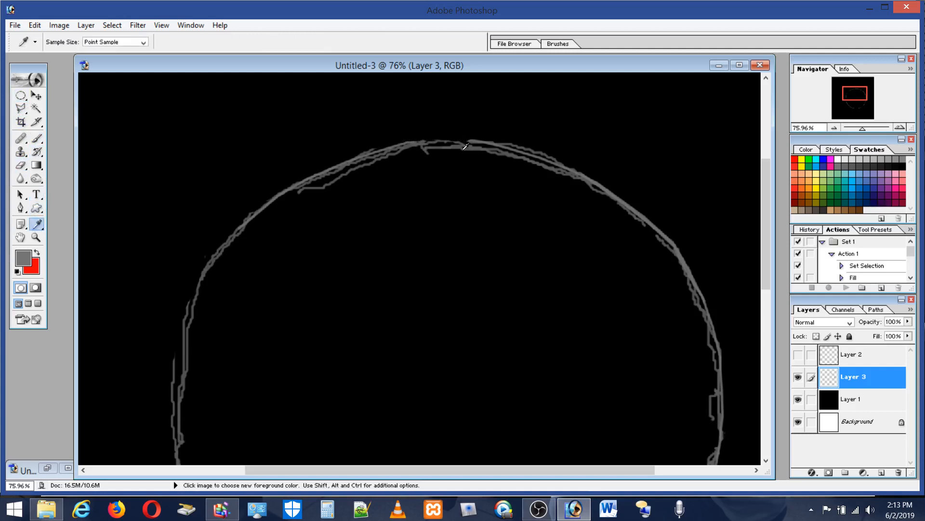
left_click(38, 139)
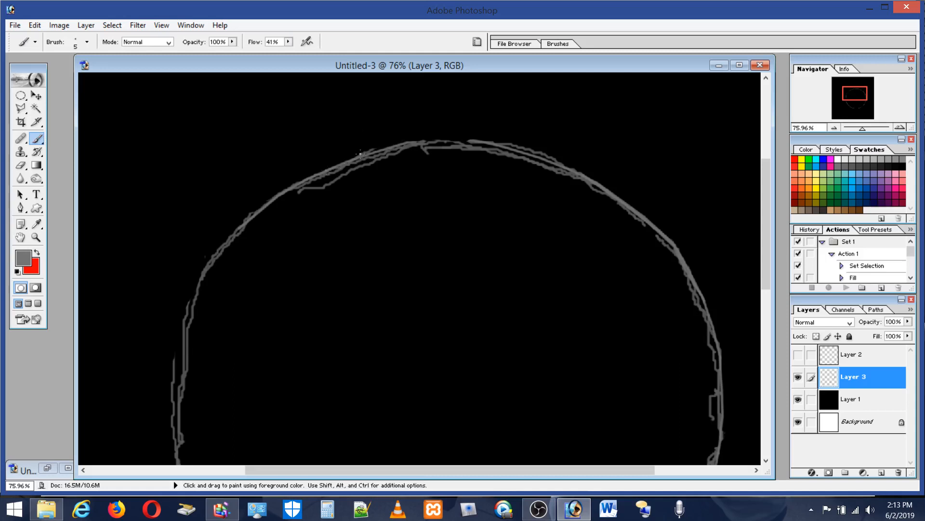
key("shift")
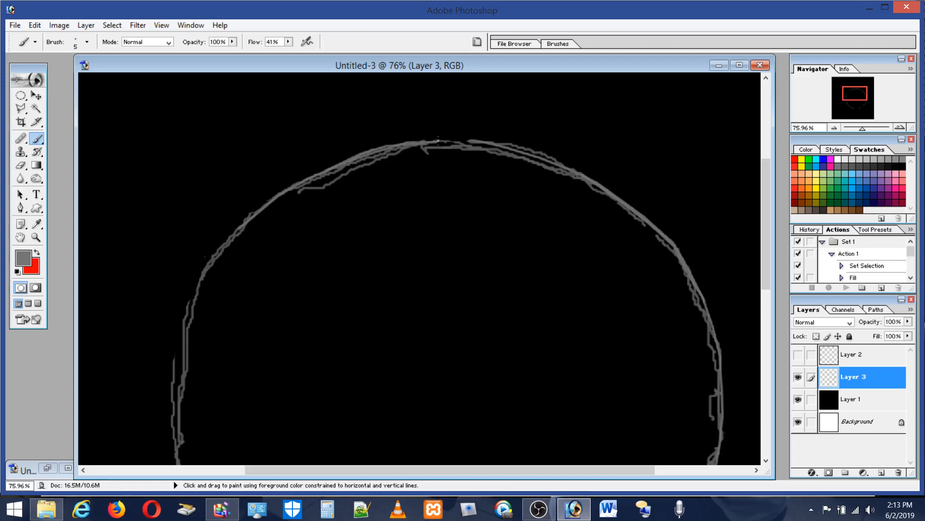
left_click(488, 143, "shift")
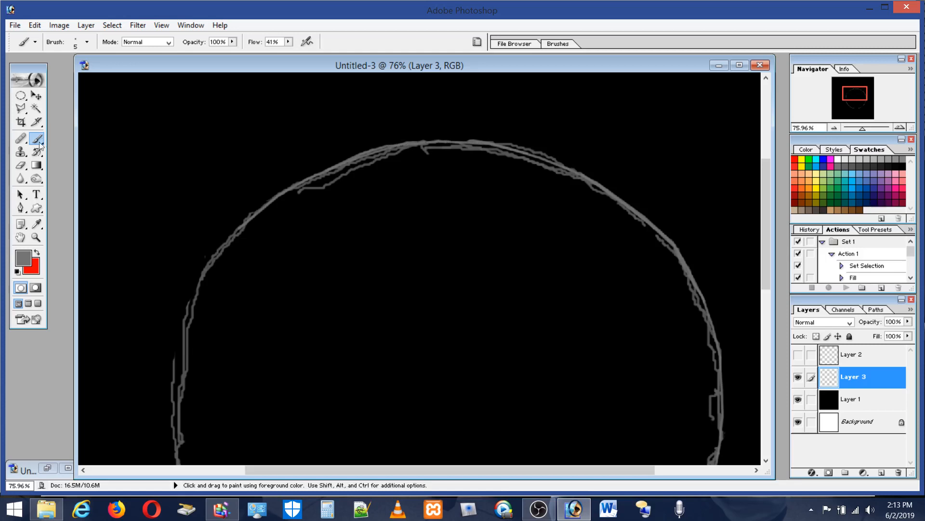
Step: Erase the doubled outer line just right of the circle's top and repaint that stretch with connected gray segments
left_click(21, 165)
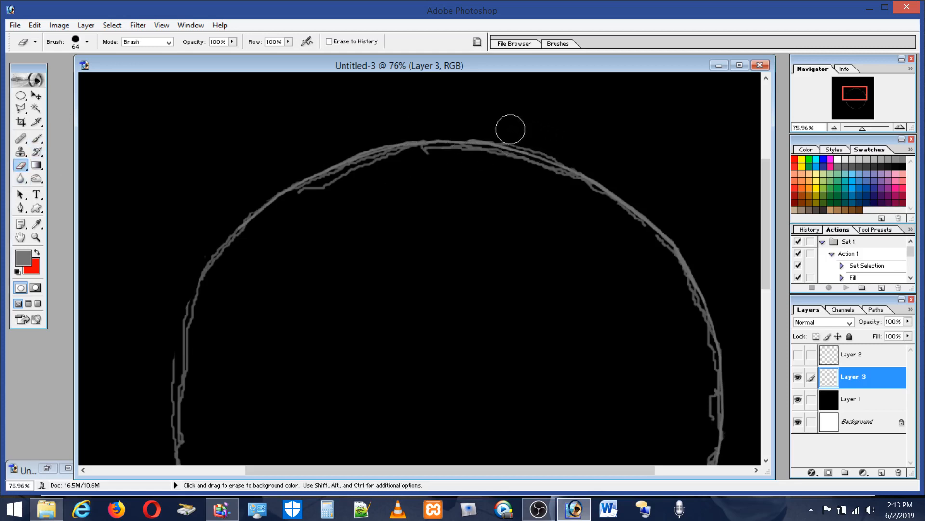
left_click_drag(510, 129, 584, 153)
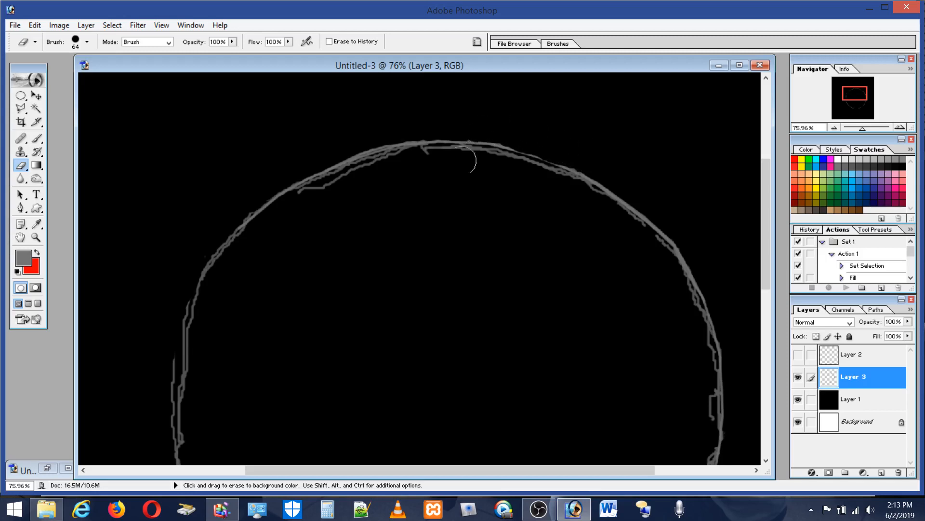
left_click(37, 144)
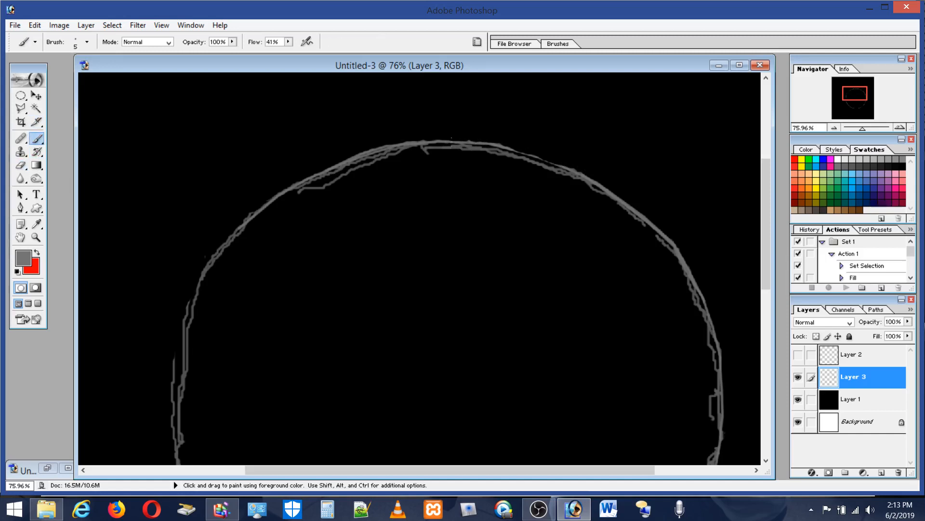
key("shift")
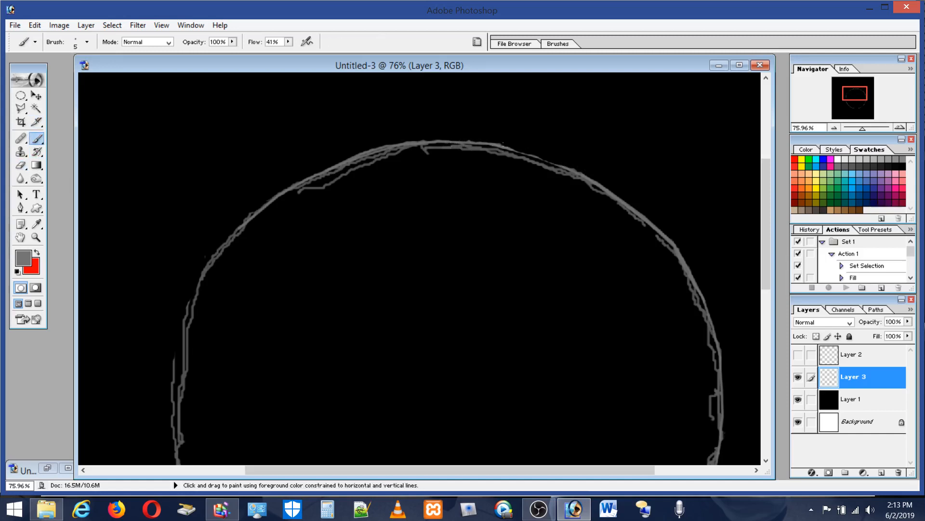
left_click(546, 157, "shift")
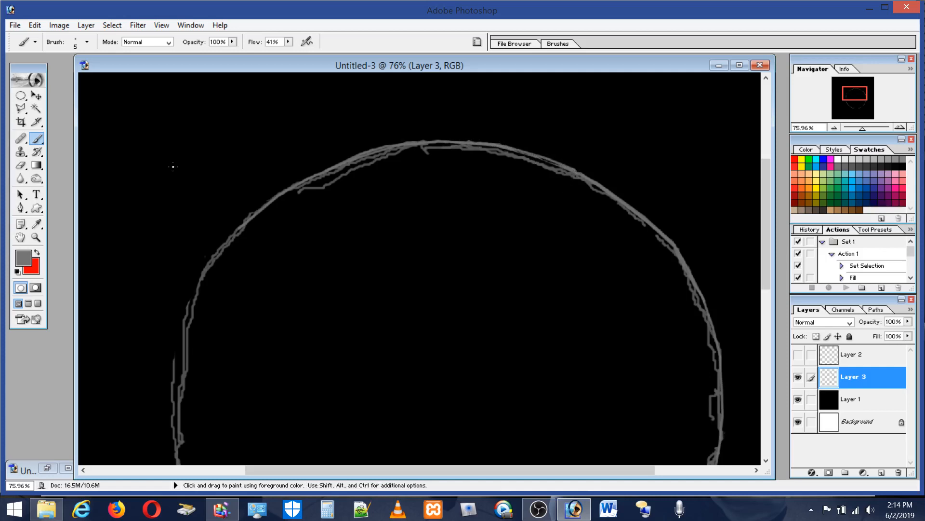
Step: Erase the stray inner lines along the circle's right side, top arc and left side to leave a single outline
left_click(20, 165)
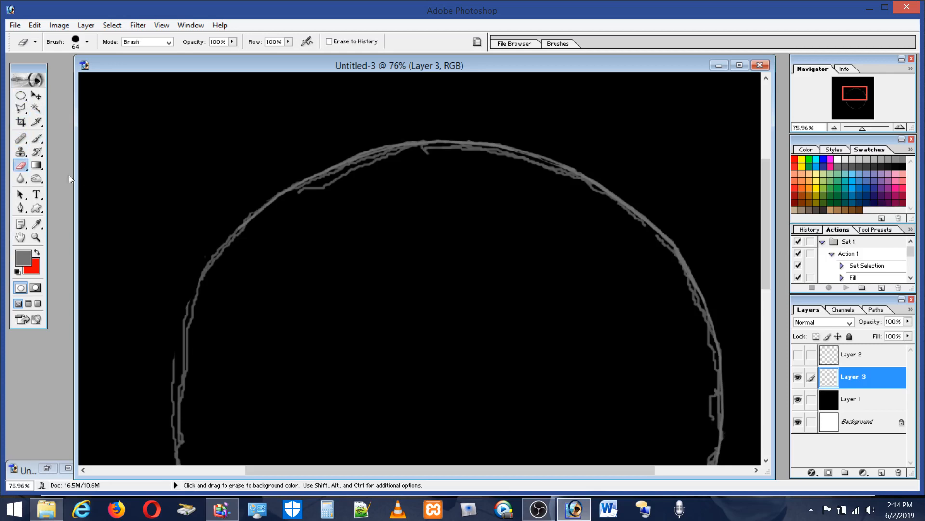
left_click(707, 416)
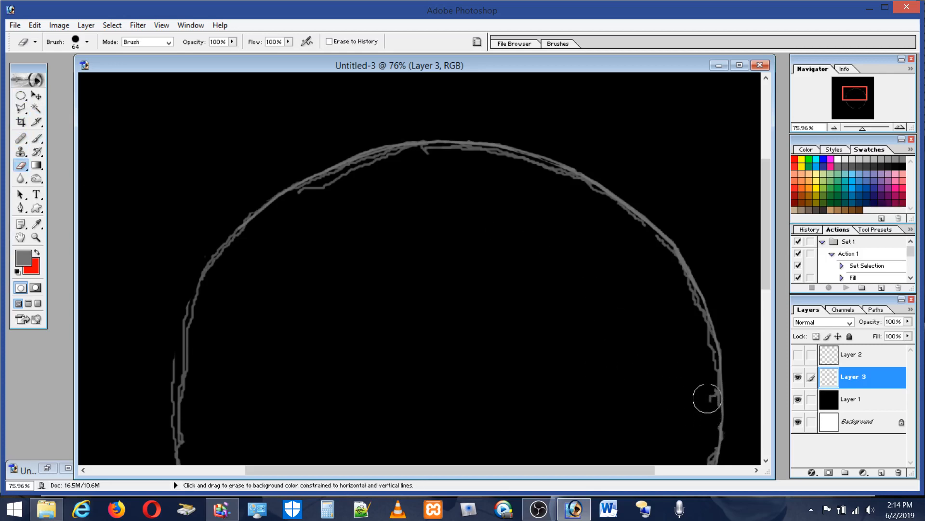
mouse_move(705, 387)
left_mouse_down()
mouse_move(692, 312)
mouse_move(668, 262)
mouse_move(583, 192)
mouse_move(502, 161)
mouse_move(430, 155)
mouse_move(366, 165)
mouse_move(302, 202)
left_mouse_up()
left_click(302, 201, "shift")
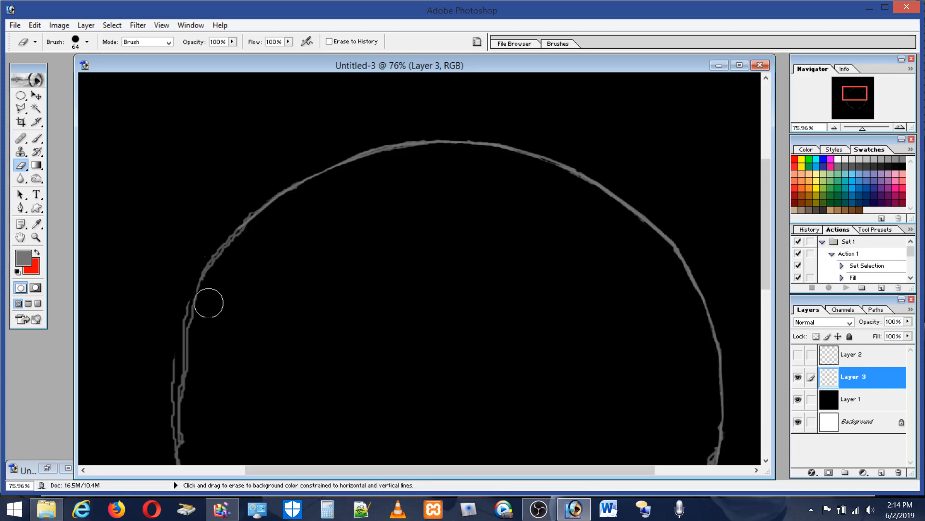
mouse_move(197, 328)
left_mouse_down()
mouse_move(195, 442)
mouse_move(193, 430)
left_mouse_up()
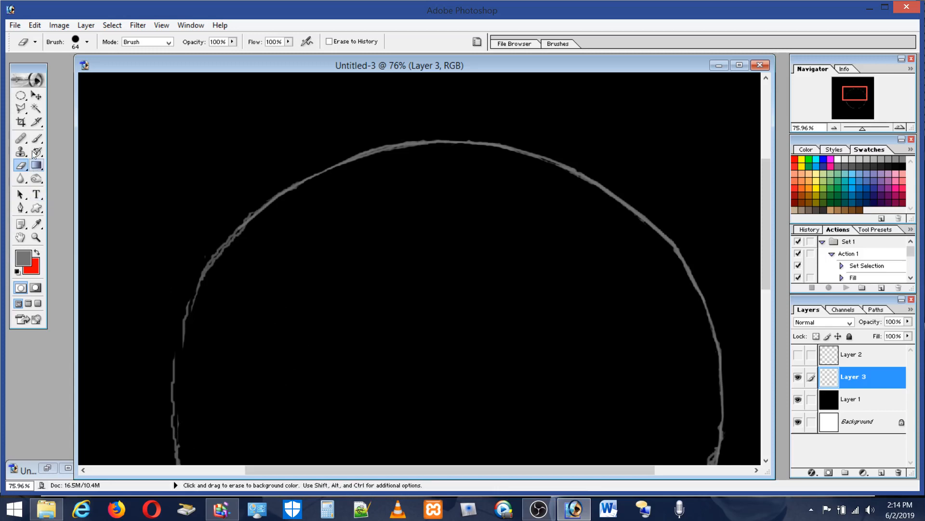
Step: Repaint the broken left side of the circle with connected gray brush segments down to its lower left curve
left_click(31, 138)
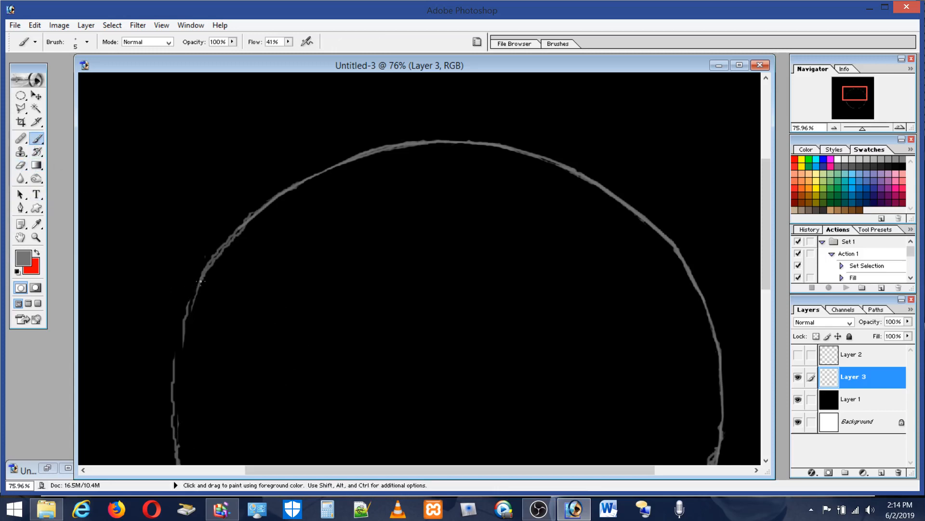
left_click(180, 343, "shift")
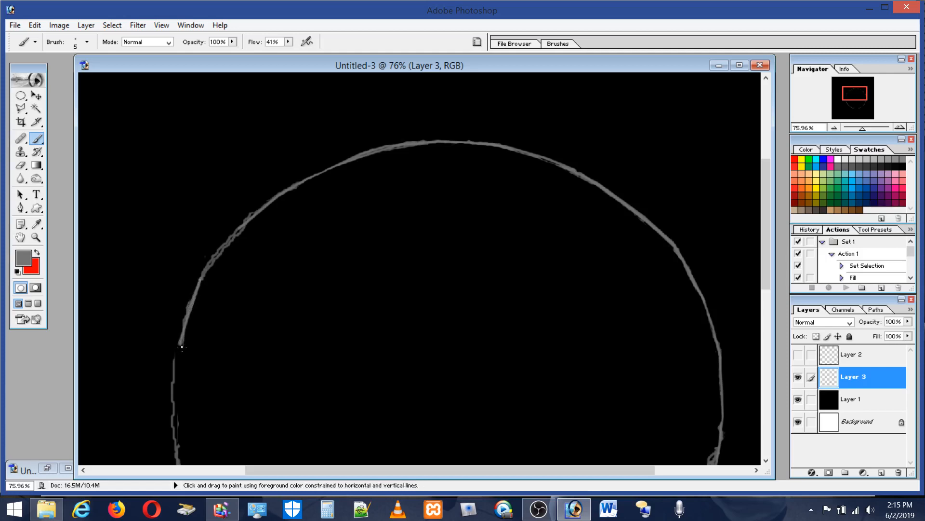
left_click(174, 386, "shift")
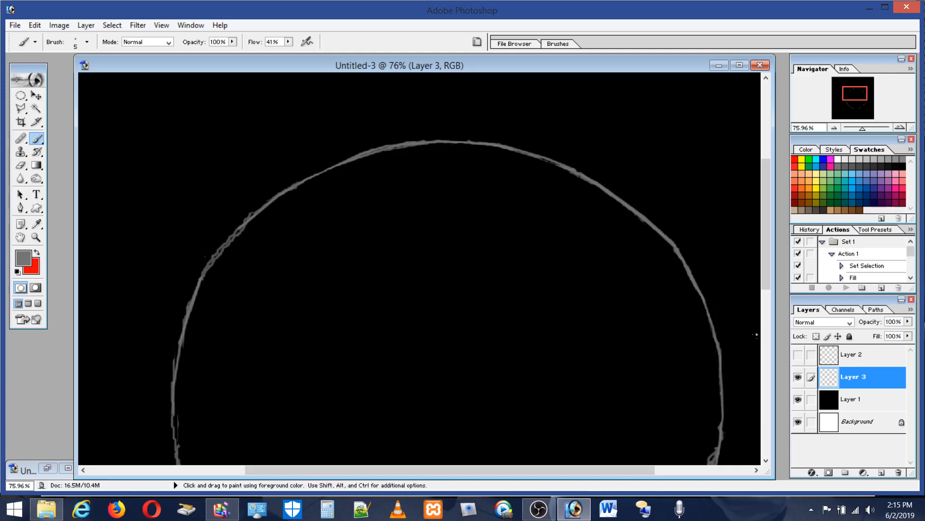
left_click_drag(768, 289, 770, 345)
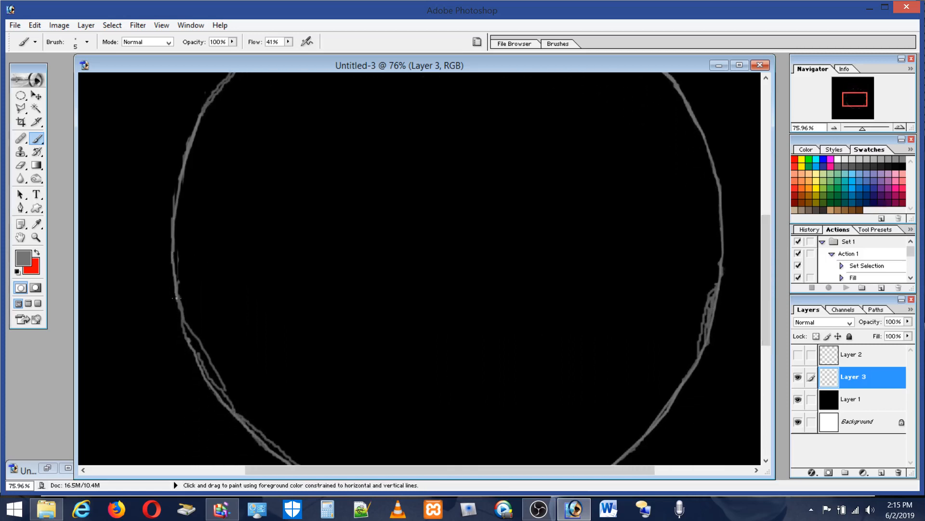
left_click(187, 341, "shift")
Step: Erase the doubled inner lines along the circle's lower left, bottom and lower right curves
left_click_drag(765, 310, 772, 353)
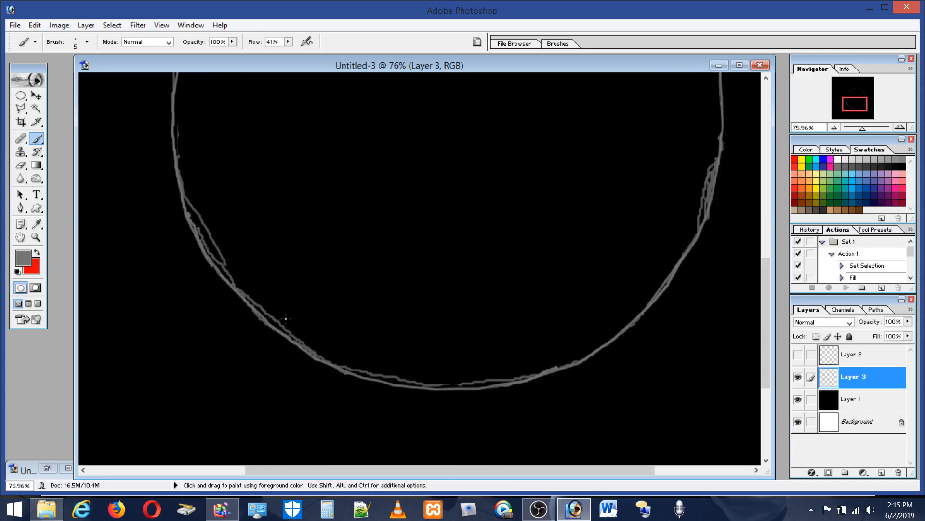
left_click(24, 165)
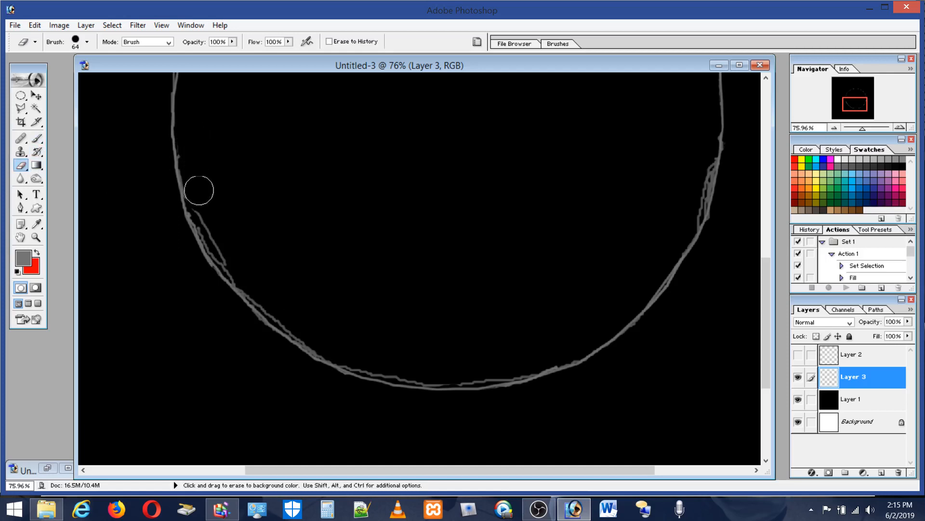
mouse_move(197, 189)
left_mouse_down()
mouse_move(224, 252)
mouse_move(259, 292)
mouse_move(342, 353)
mouse_move(432, 374)
mouse_move(562, 359)
left_mouse_up()
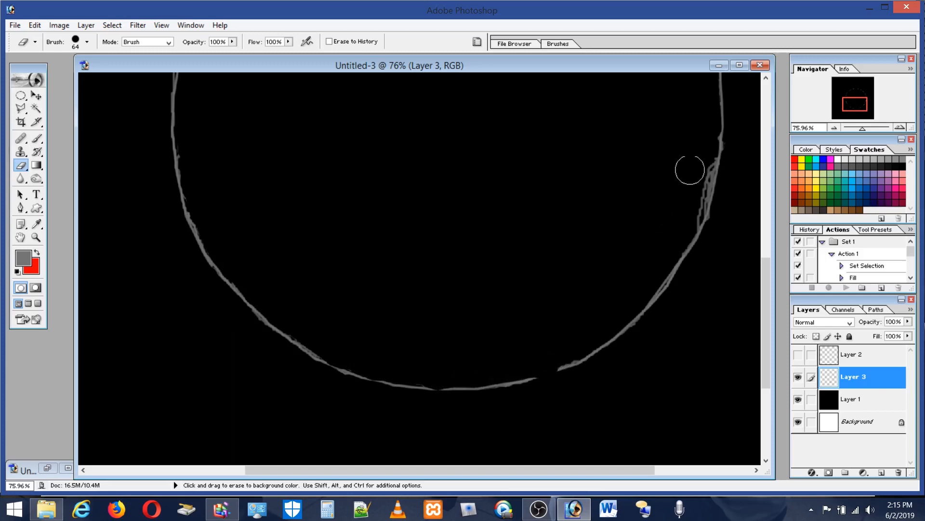
mouse_move(688, 167)
left_mouse_down()
mouse_move(704, 151)
mouse_move(690, 220)
mouse_move(696, 241)
left_mouse_up()
Step: Close the gaps in the circle's lower right and bottom outline with connected gray brush segments
left_click(37, 138)
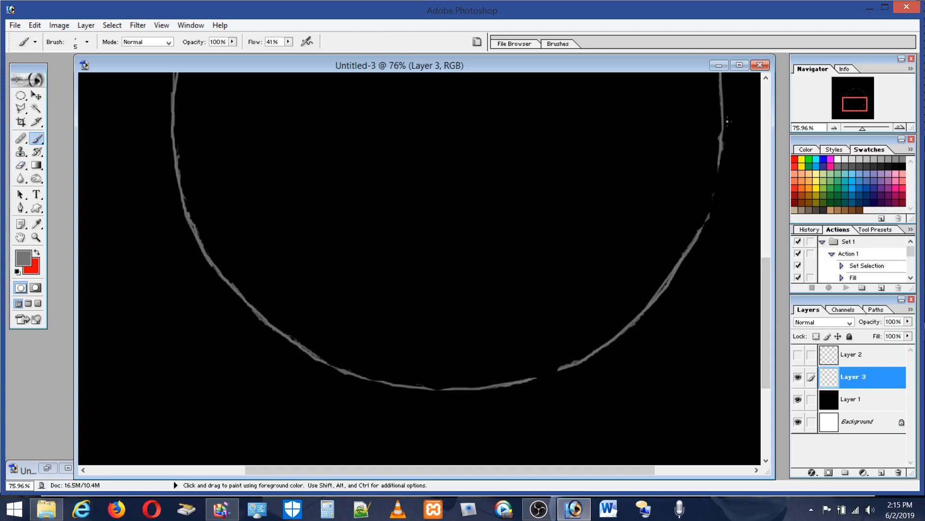
key("shift")
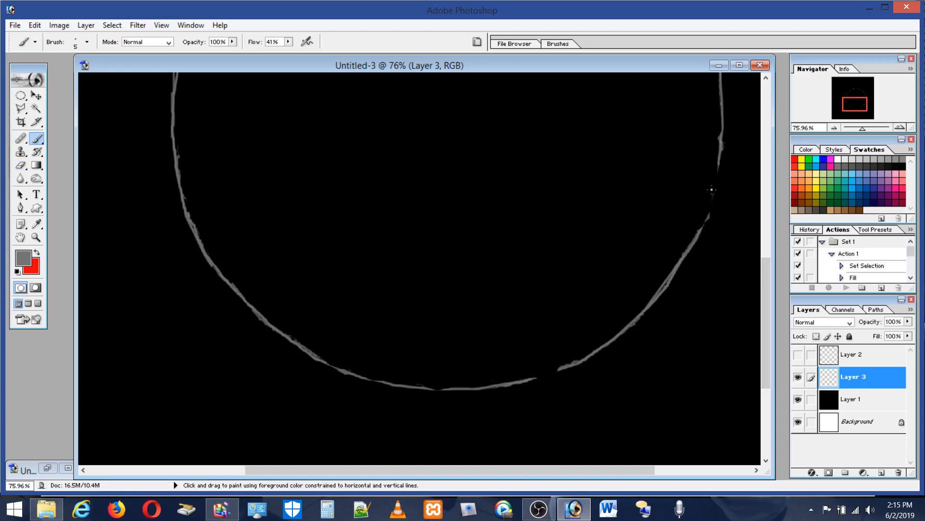
left_click(711, 190, "shift")
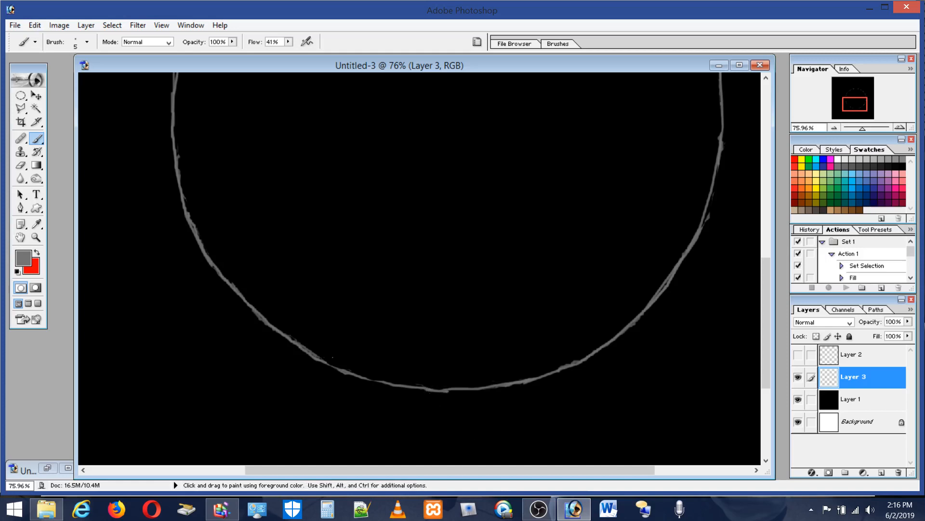
Step: Draw a tall, narrow elliptical marquee selection around the circle's left edge
double_click(36, 240)
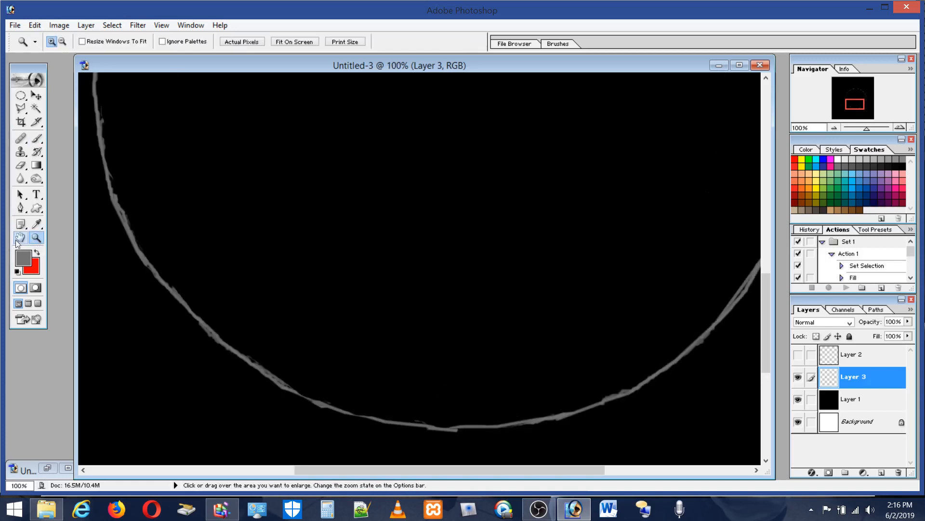
double_click(20, 237)
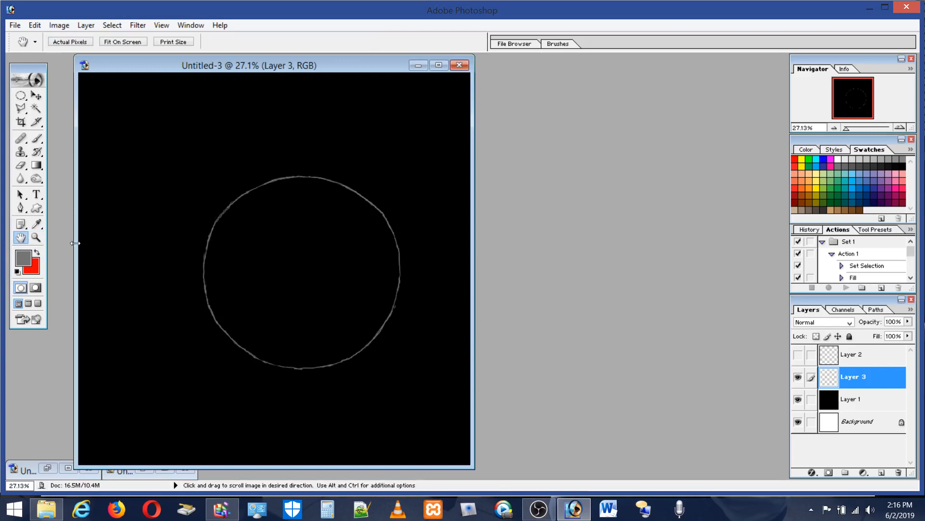
left_click(37, 238)
left_click_drag(280, 373, 289, 390)
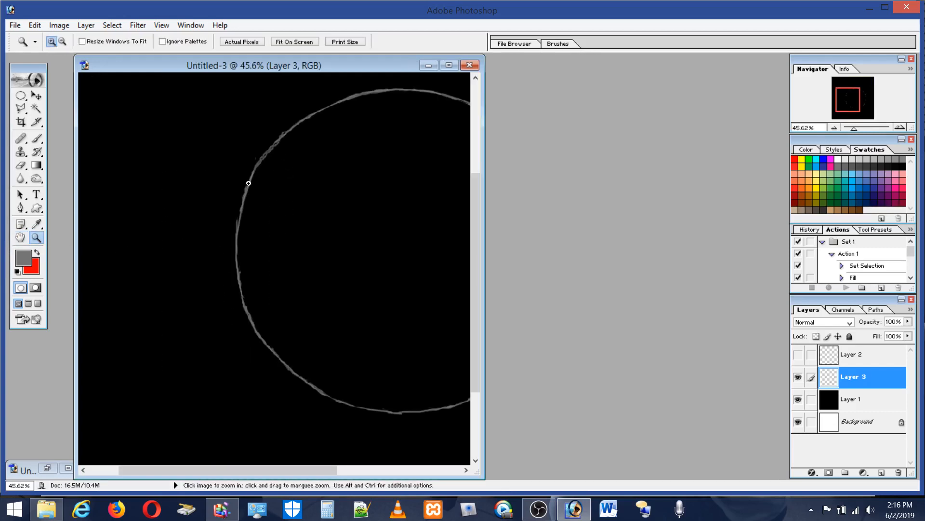
left_click(22, 96)
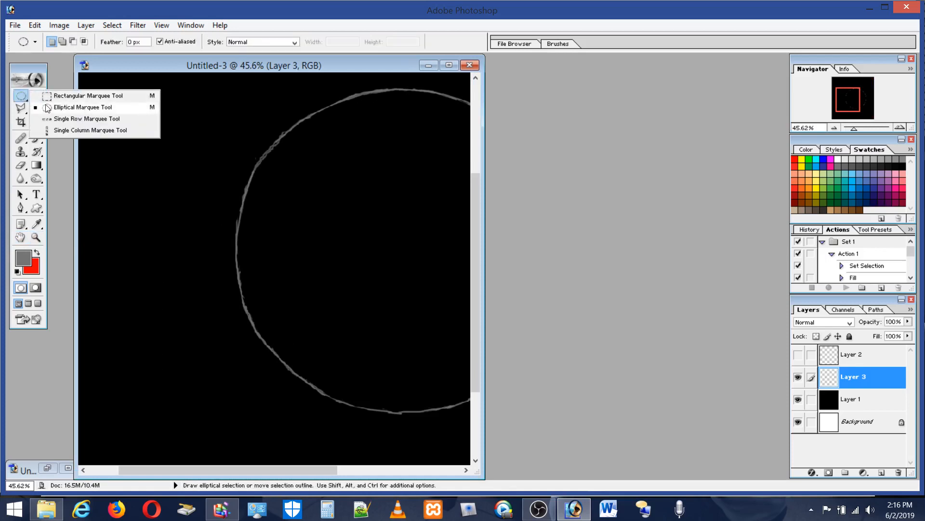
left_click(72, 109)
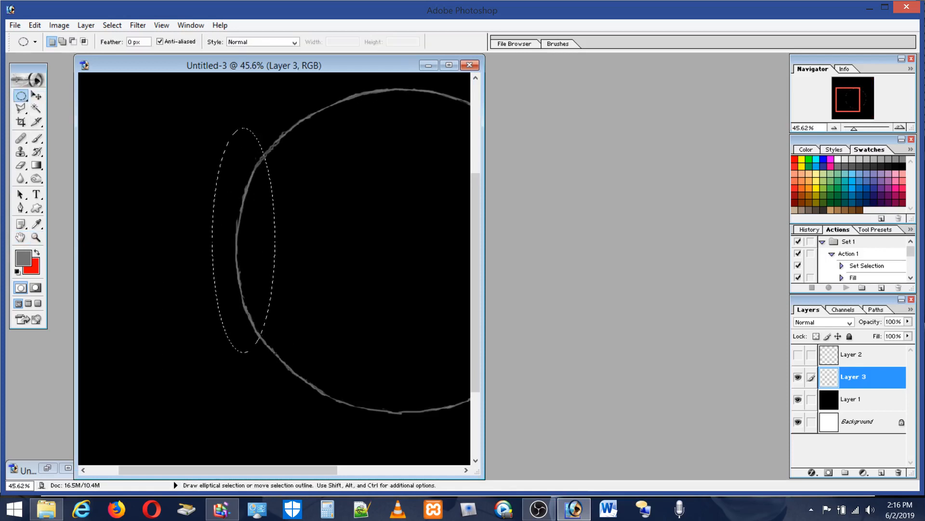
left_click_drag(276, 354, 277, 368)
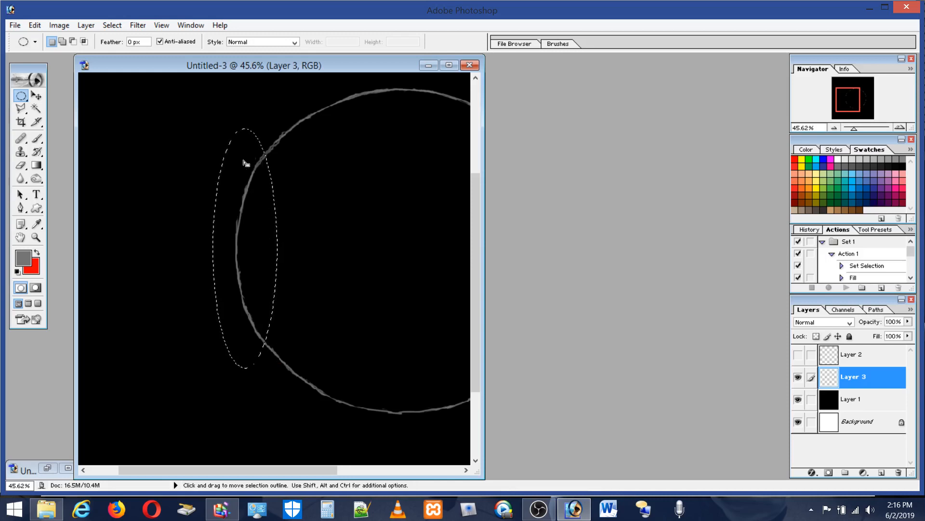
Step: Select the circle's left edge with a larger tall elliptical marquee, free-transform it to 95.5% width, and deselect
key("ctrl+d")
left_click_drag(260, 250, 281, 389)
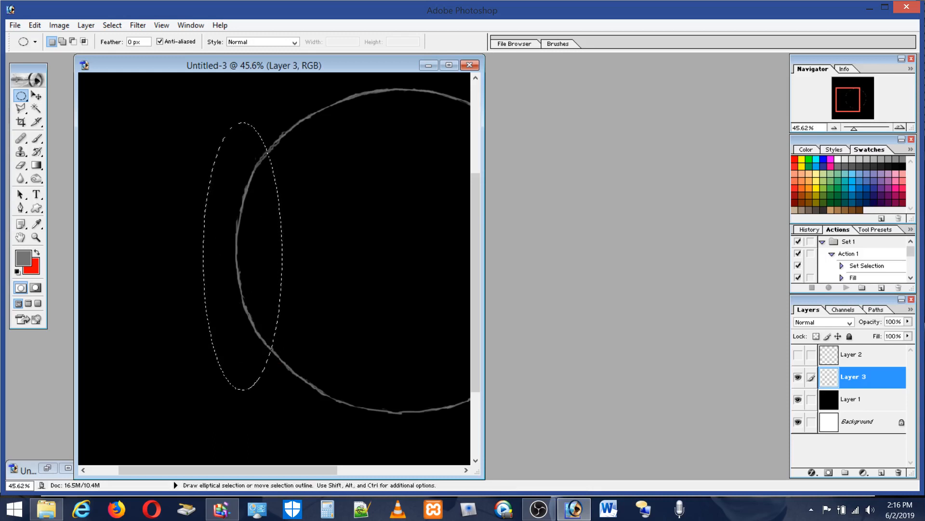
left_click(41, 23)
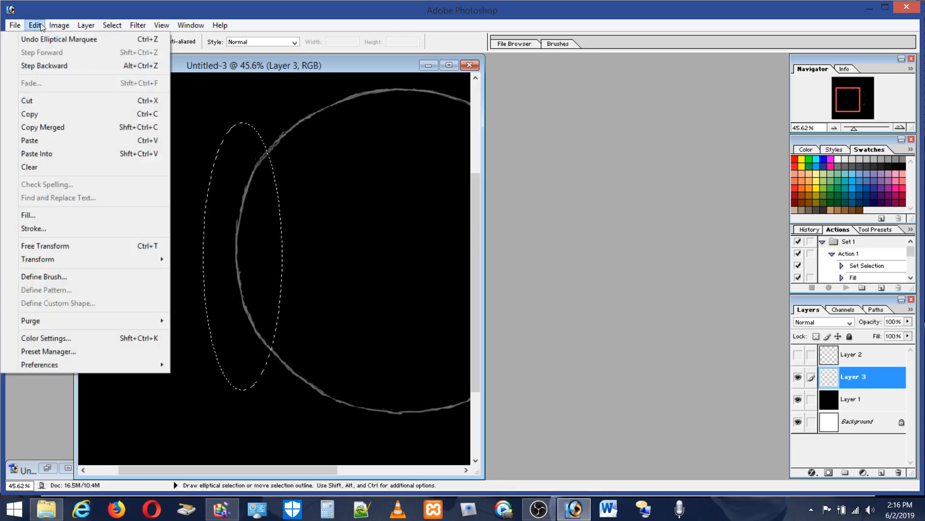
left_click(51, 246)
left_click_drag(205, 258, 246, 261)
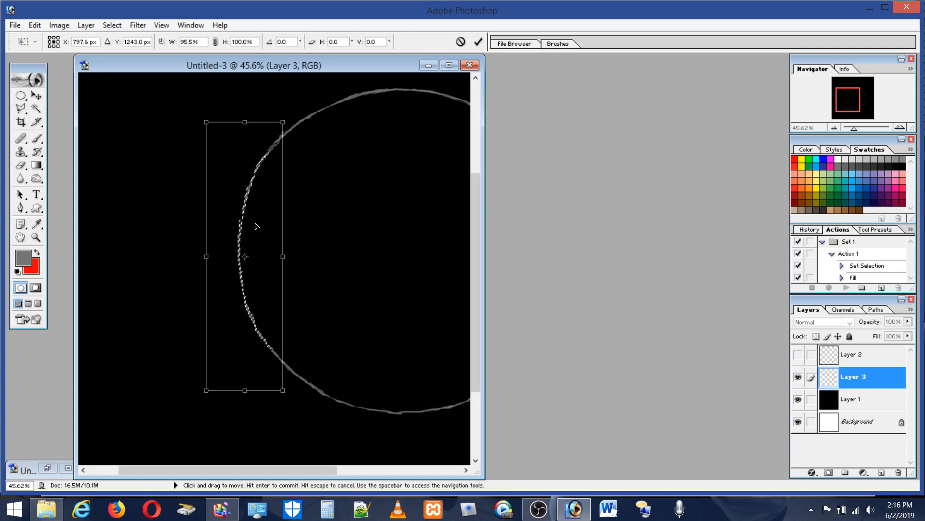
key("Return")
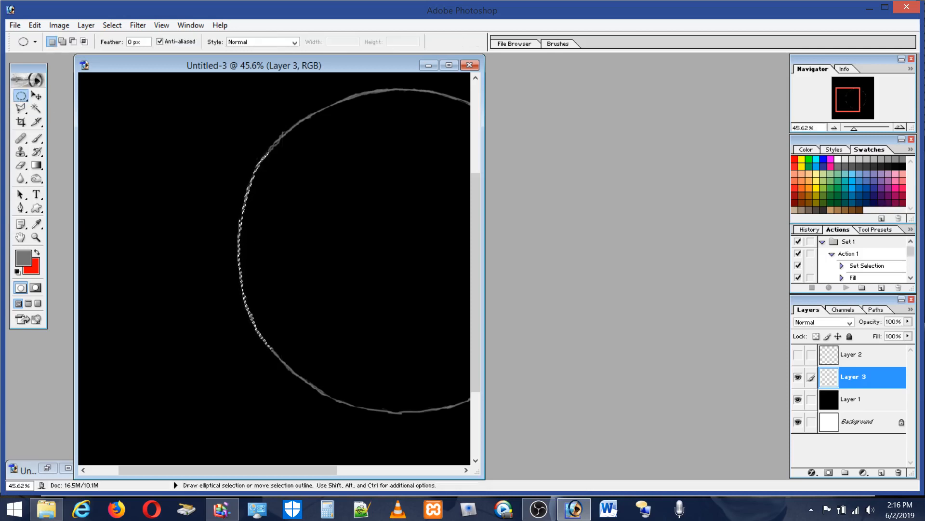
key("ctrl+d")
Step: Select the upper part of the circle with a wide elliptical marquee and free-transform it to 105.4% height
double_click(39, 237)
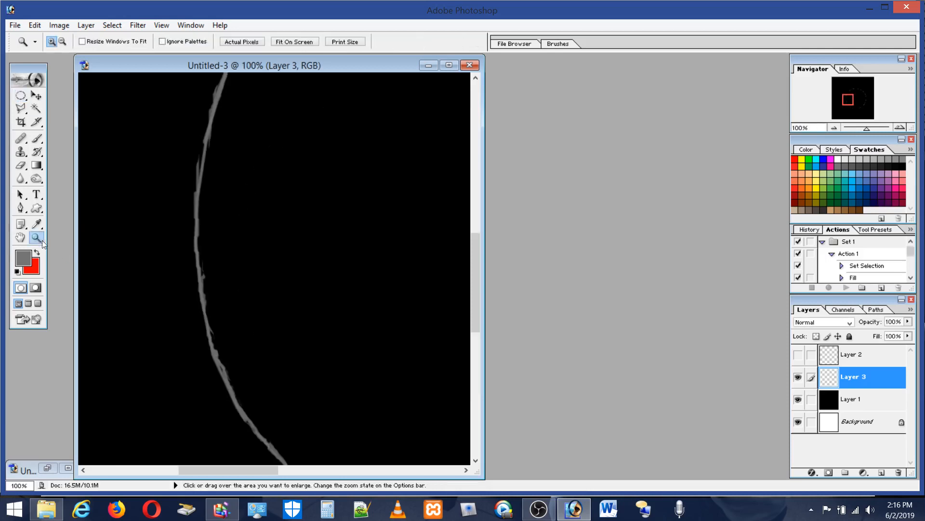
double_click(20, 237)
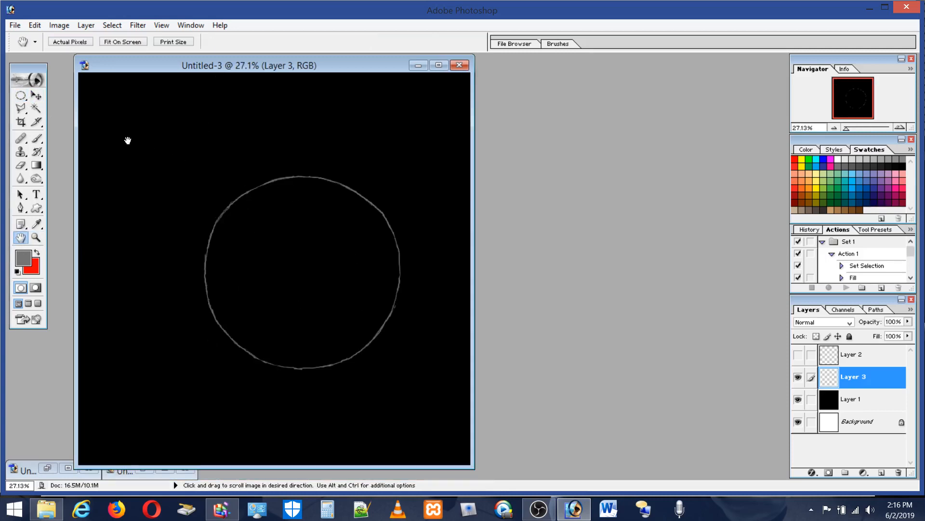
left_click(21, 96)
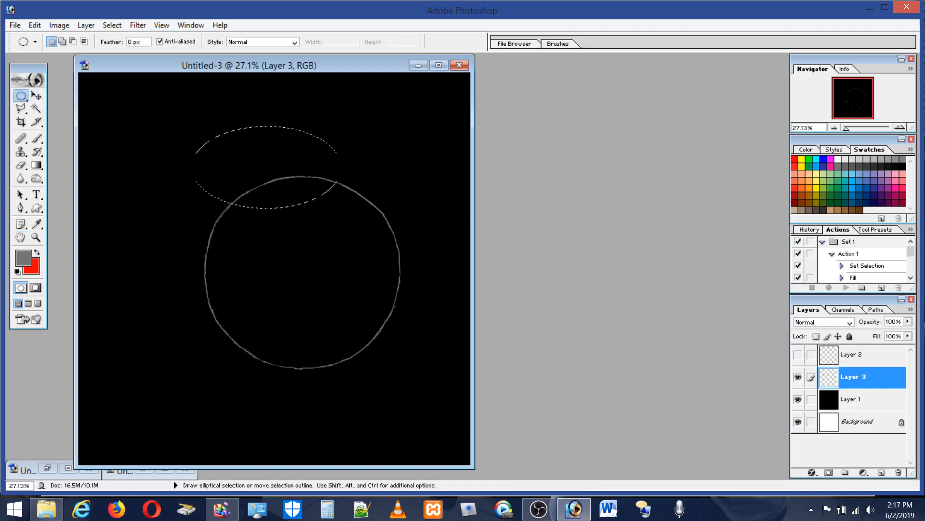
left_click_drag(337, 208, 396, 237)
left_click(35, 26)
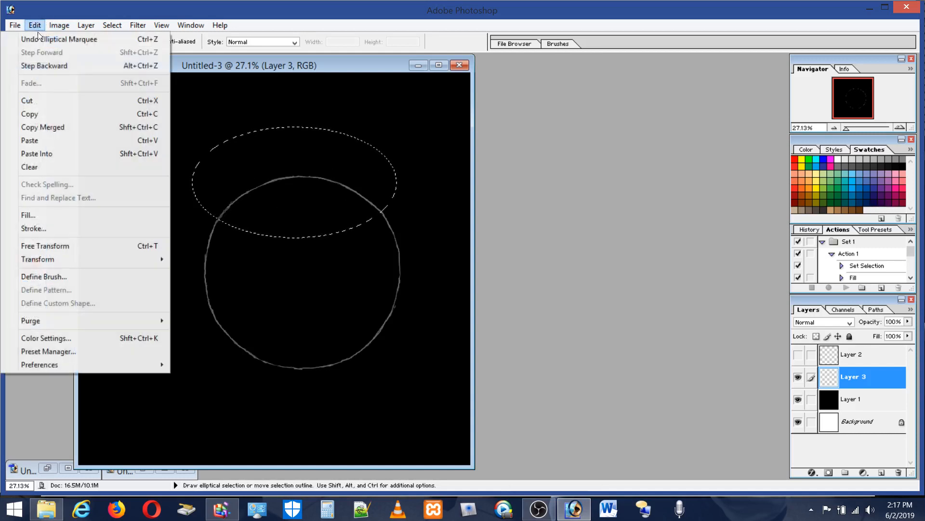
left_click(51, 245)
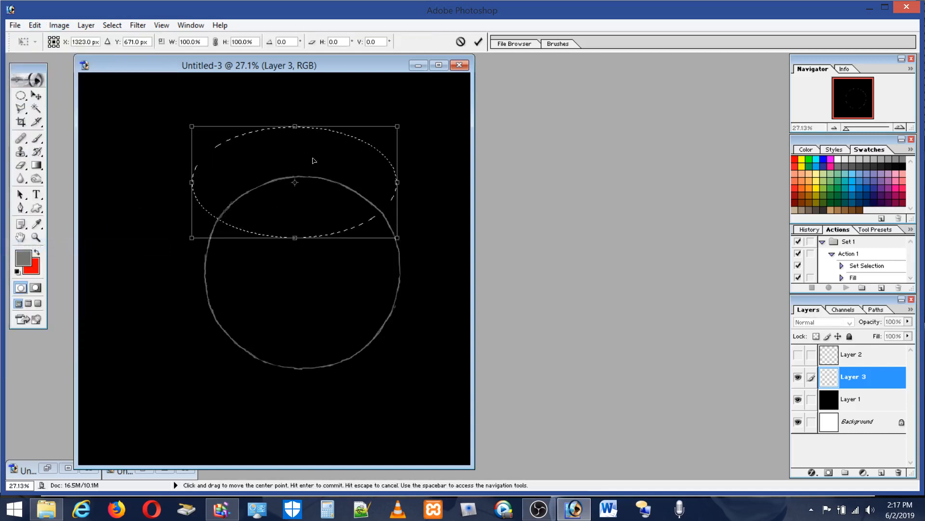
left_click_drag(295, 126, 295, 118)
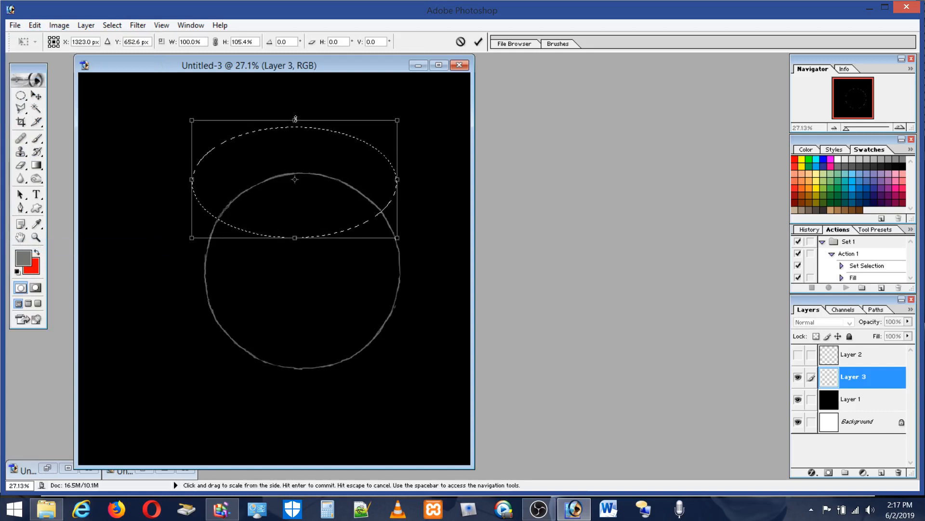
key("Return")
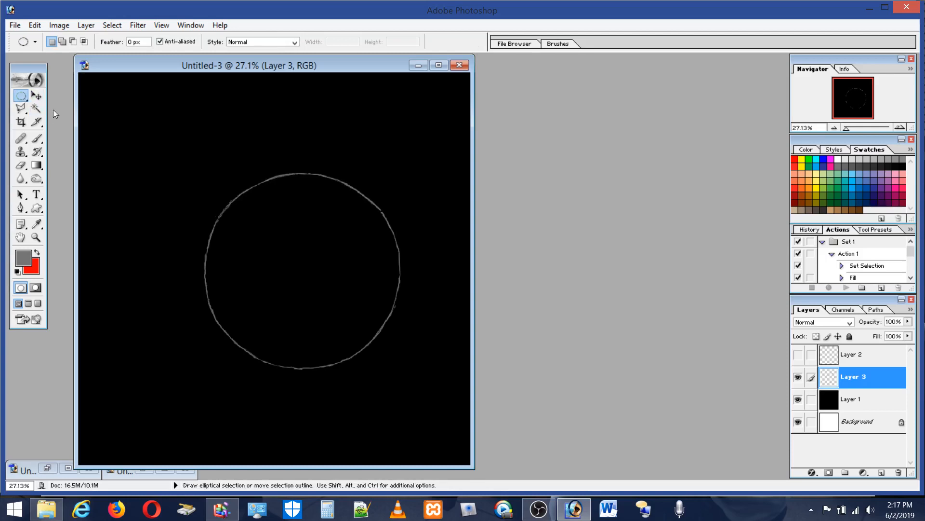
Step: Try to fit an elliptical marquee to the whole circle, using a rectangular marquee over its upper left quarter as a guide
left_click(20, 95)
left_click(55, 96)
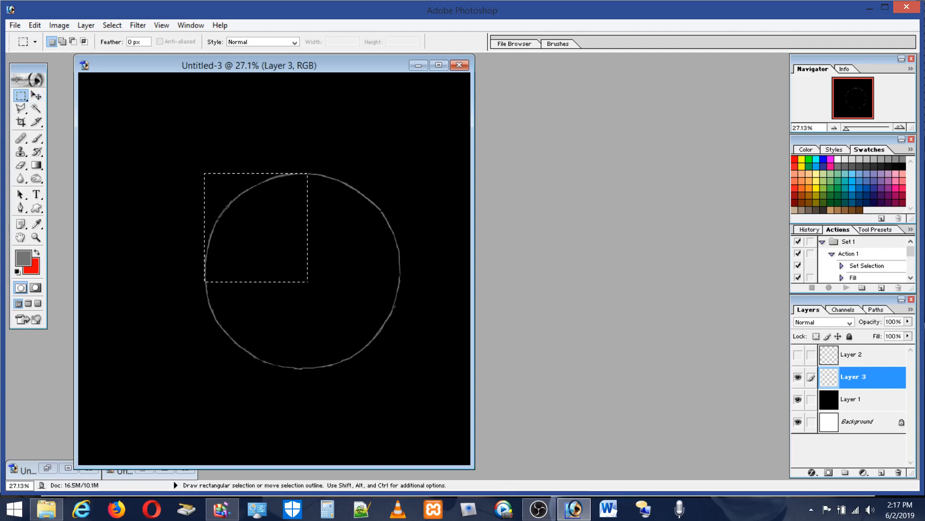
right_click(21, 97)
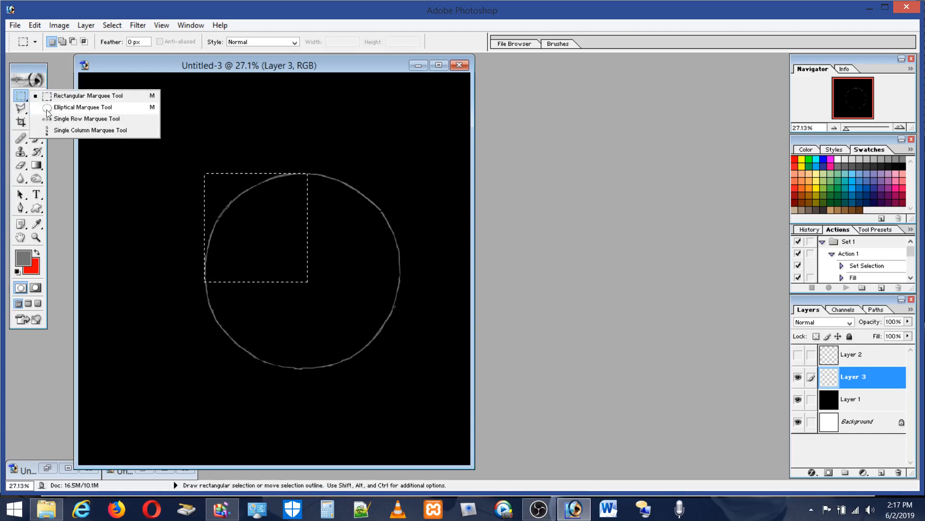
left_click(48, 107)
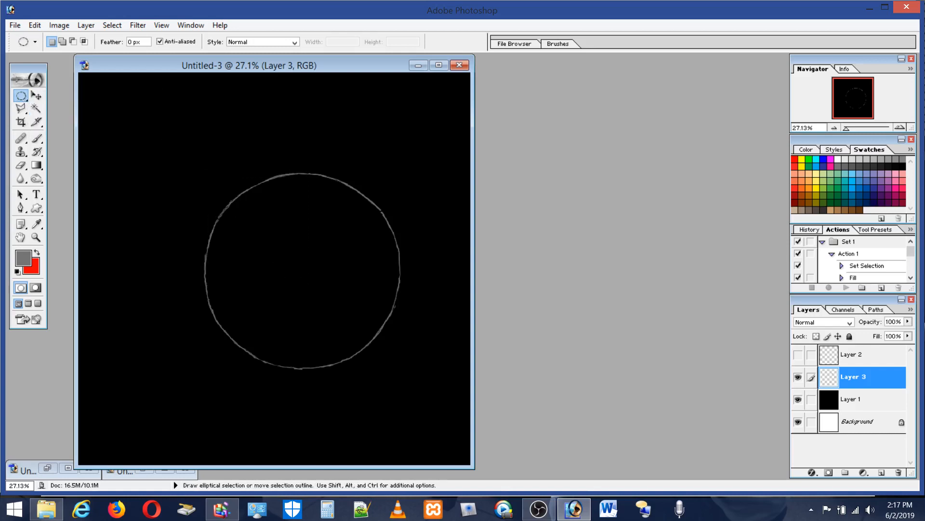
left_click_drag(291, 260, 400, 370)
scroll(331, 273, "down", 3)
scroll(337, 282, "up", 4)
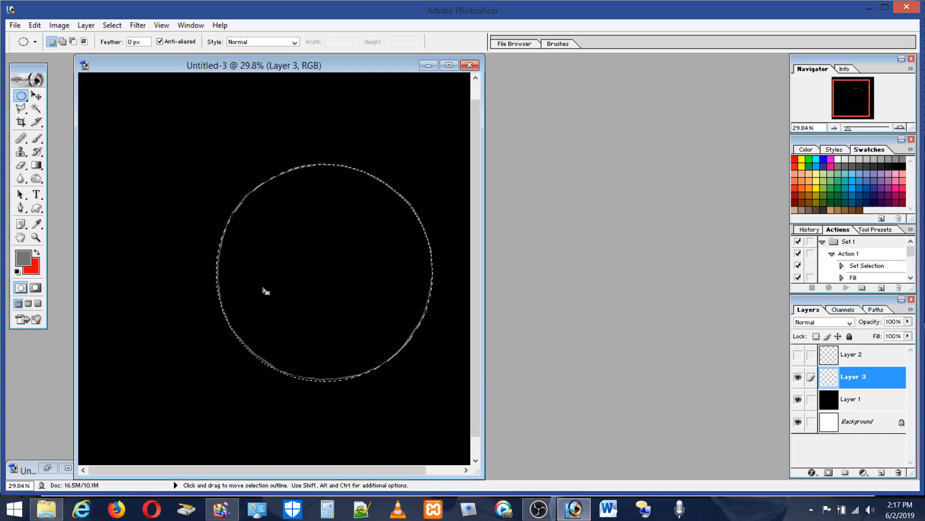
left_click(36, 238)
left_click_drag(208, 145, 451, 397)
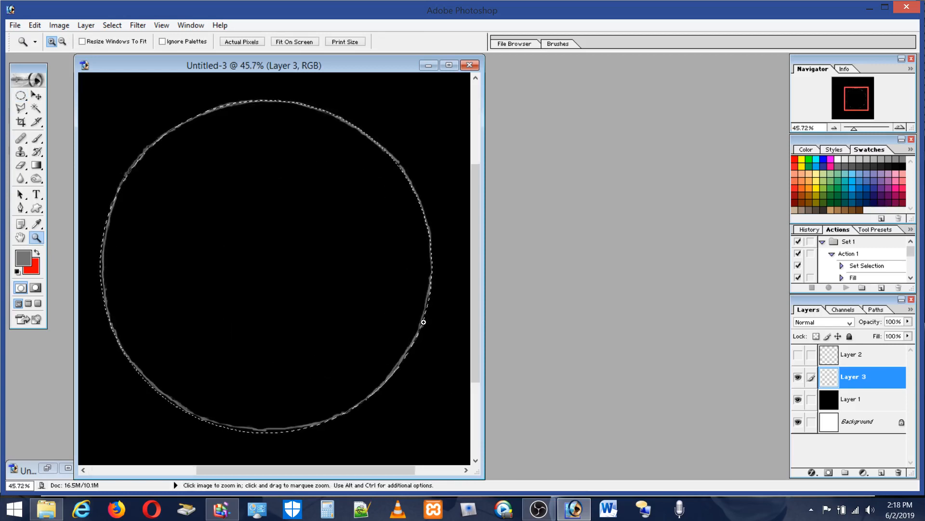
Step: Mark the circle's top and left extents with a new rectangular marquee, and redraw the elliptical marquee along the whole outline
left_click(21, 95)
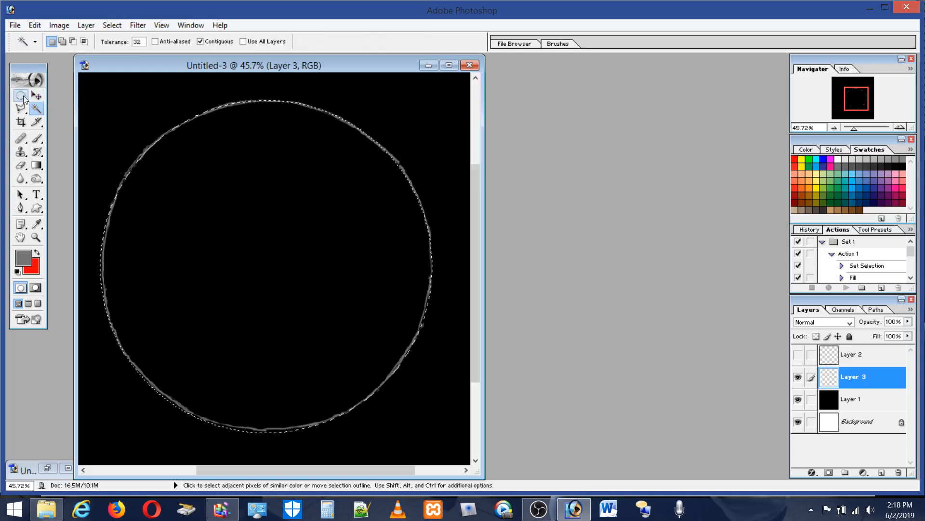
left_click_drag(23, 95, 60, 101)
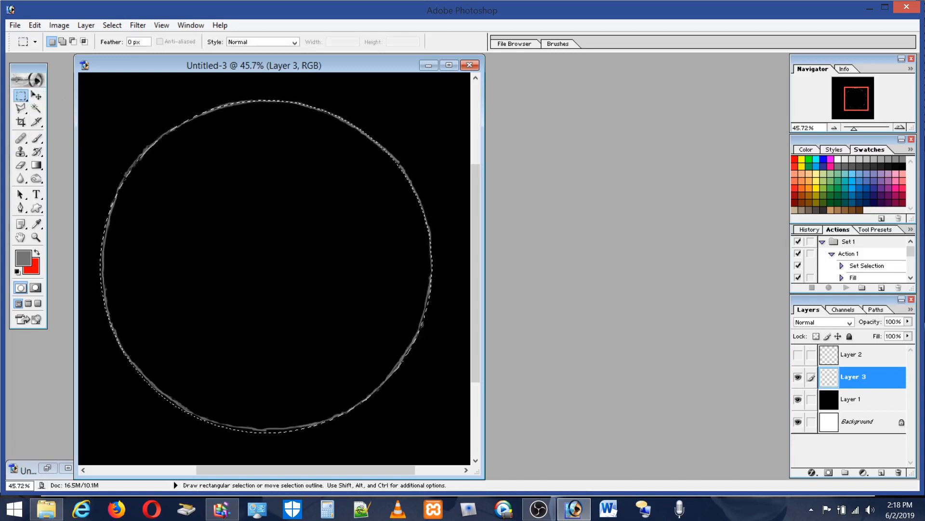
left_click(275, 101)
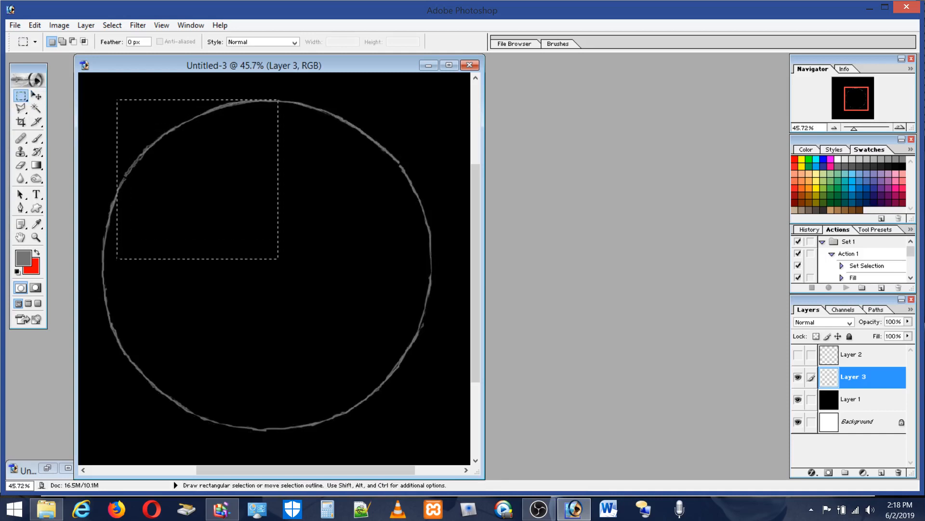
left_click_drag(117, 259, 103, 275)
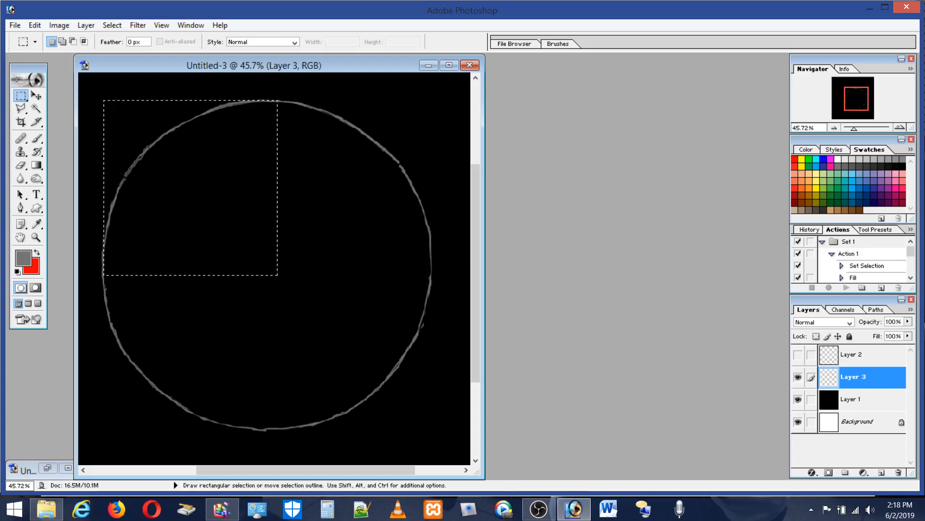
left_click_drag(21, 96, 54, 111)
left_click(107, 99)
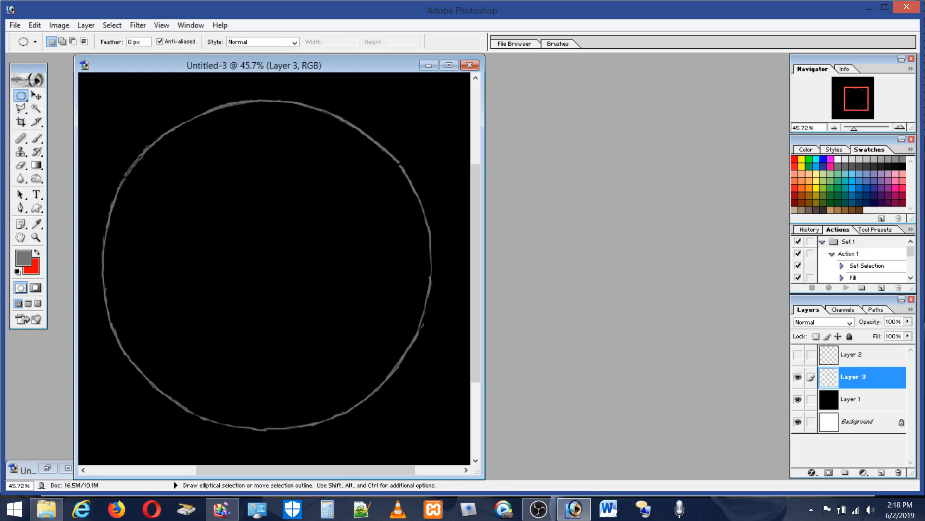
left_click_drag(381, 386, 433, 430)
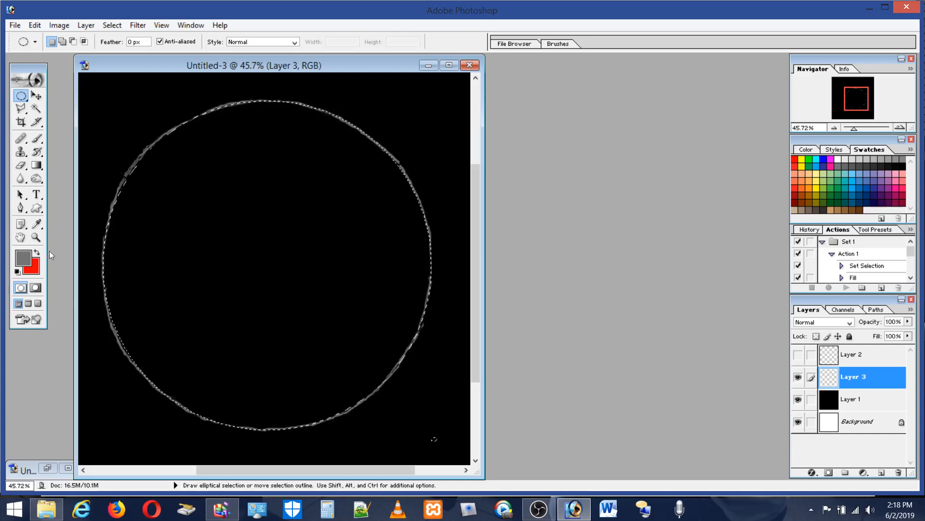
Step: Subtract the tiny stray selection outside the circle's lower right, keeping the large elliptical selection
left_click(36, 237)
left_click_drag(108, 92, 316, 290)
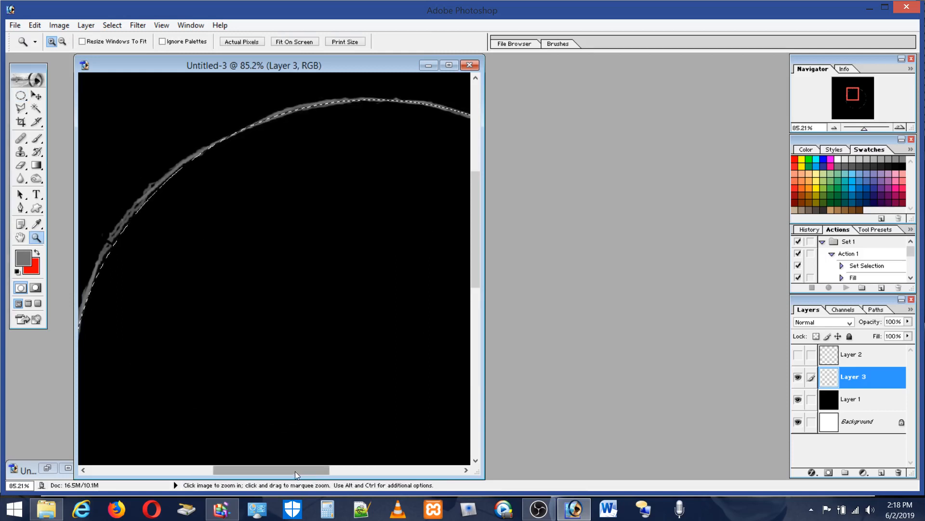
left_click_drag(295, 471, 267, 462)
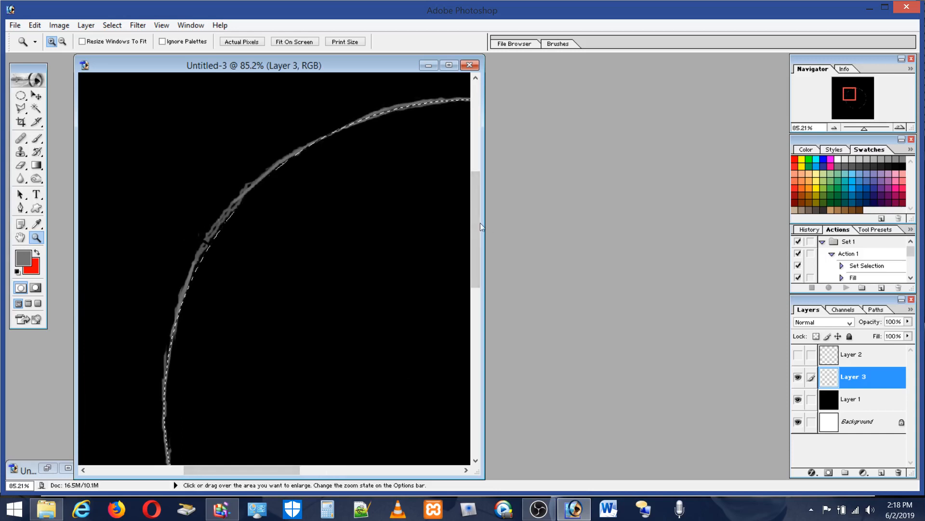
left_click_drag(481, 225, 492, 337)
left_click_drag(285, 465, 398, 470)
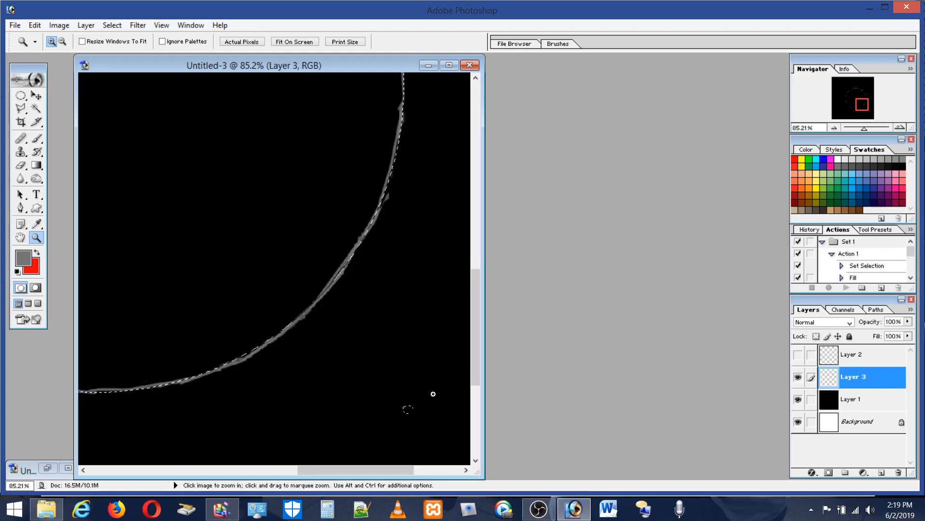
left_click(428, 345)
left_click(429, 344)
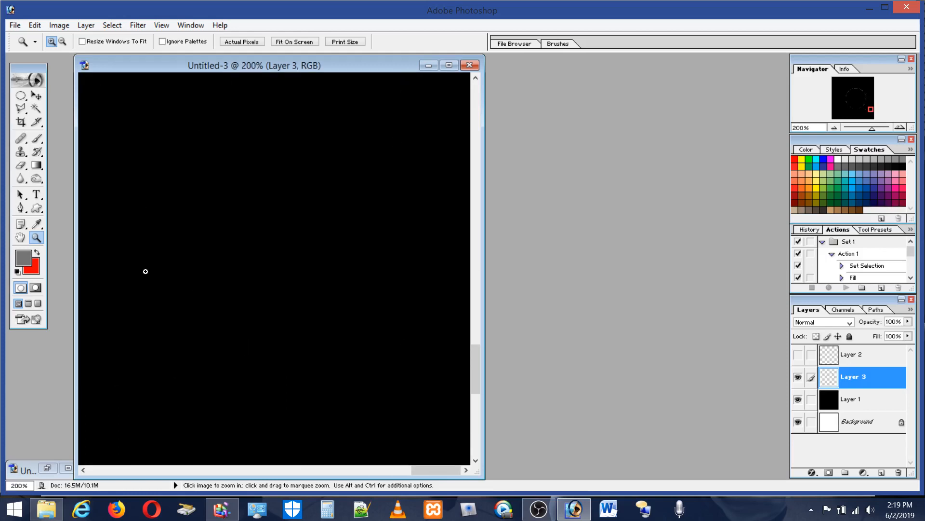
double_click(20, 237)
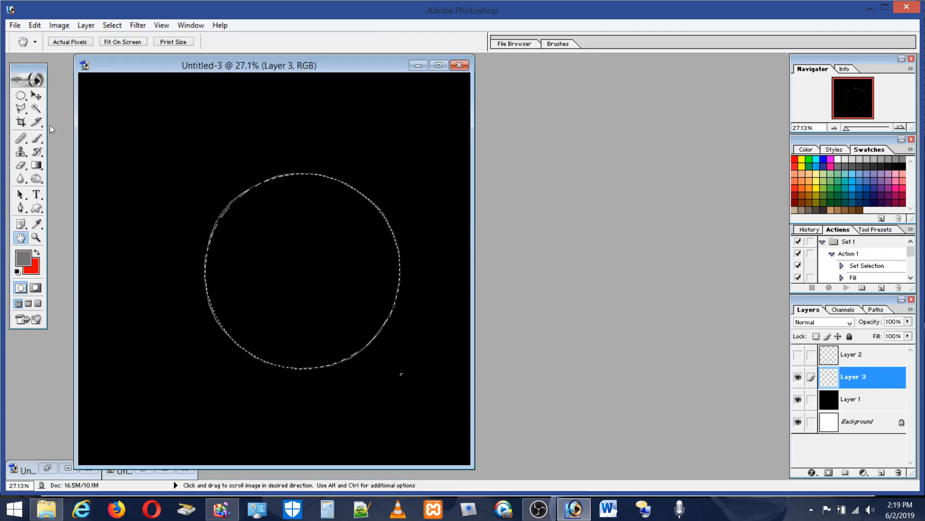
left_click(20, 96)
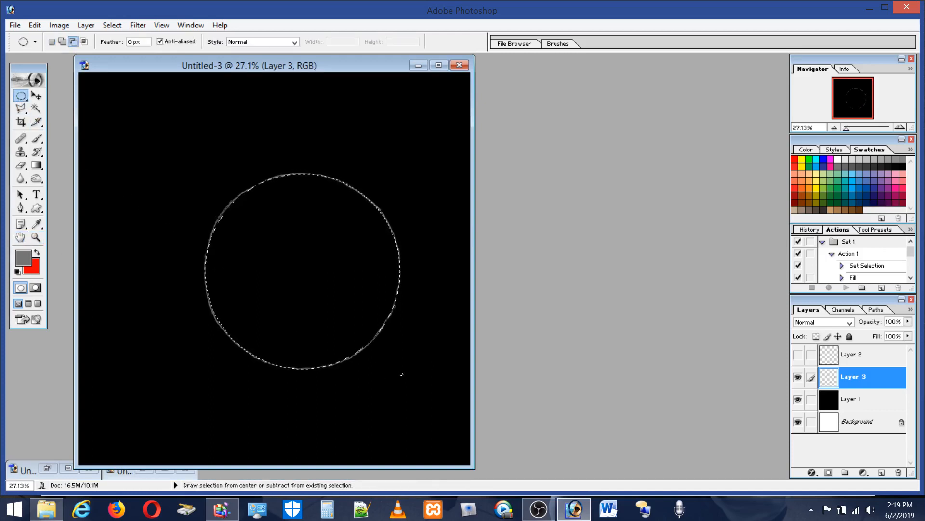
left_click_drag(402, 374, 420, 393)
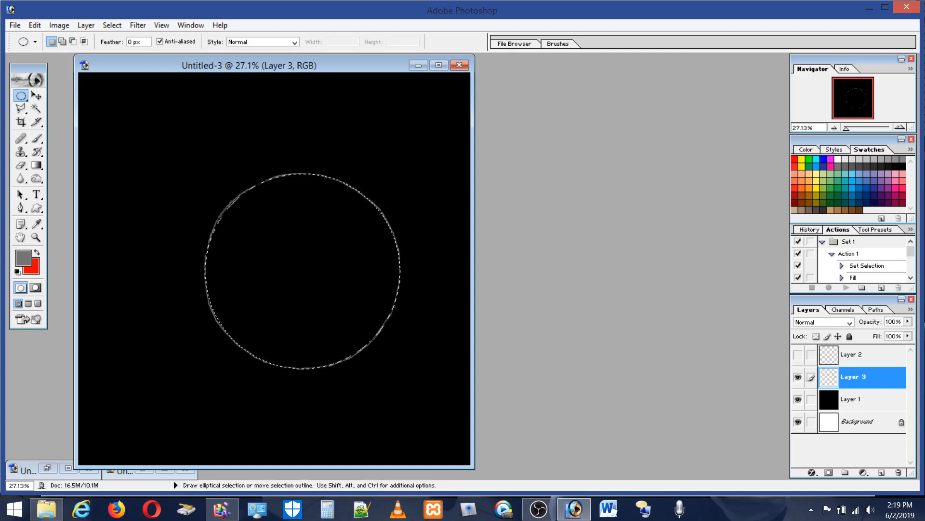
Step: Examine how closely the elliptical selection follows the circle's outline, widening the document window to see more of it
left_click(36, 237)
left_click_drag(188, 151, 244, 199)
left_click_drag(420, 376, 418, 376)
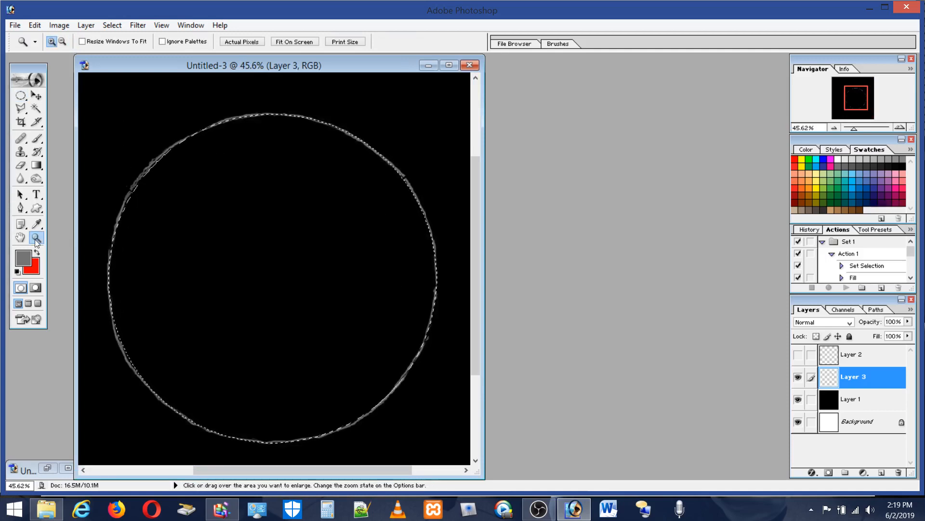
left_click_drag(263, 94, 100, 345)
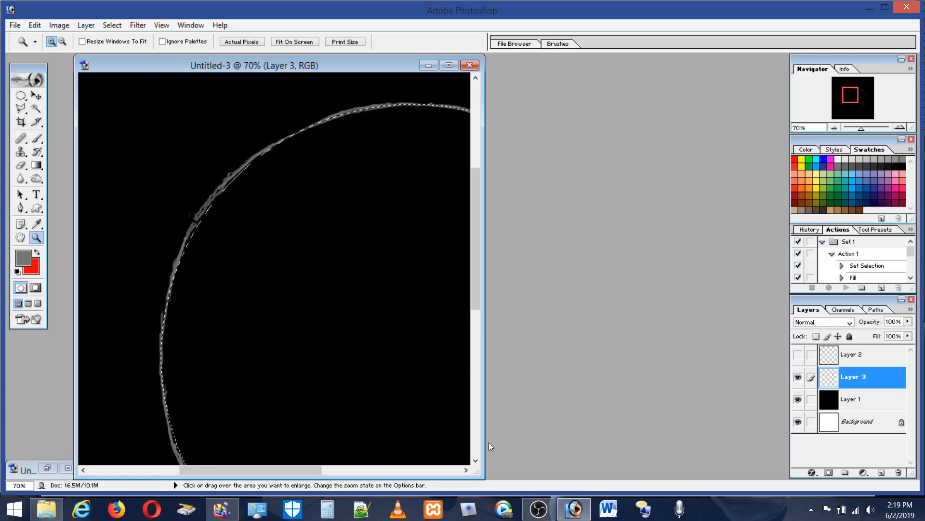
left_click_drag(485, 441, 711, 436)
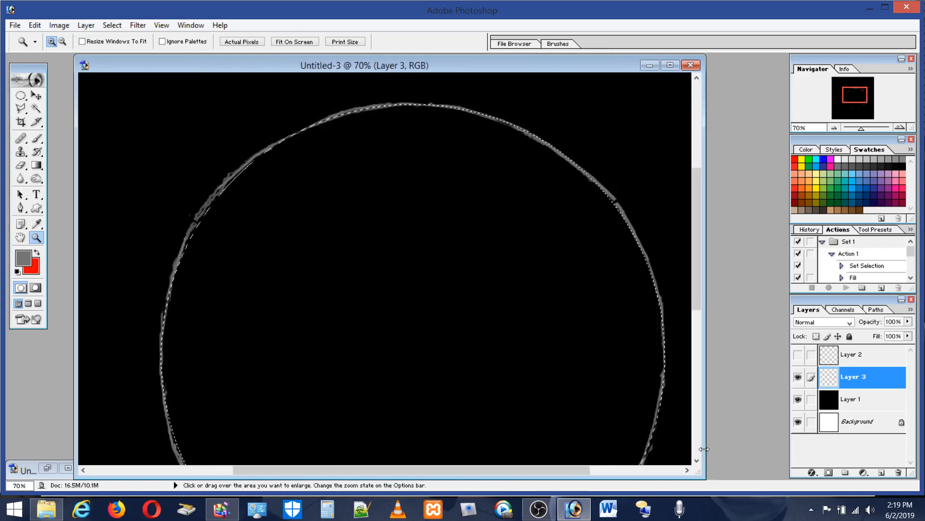
double_click(37, 237)
double_click(19, 237)
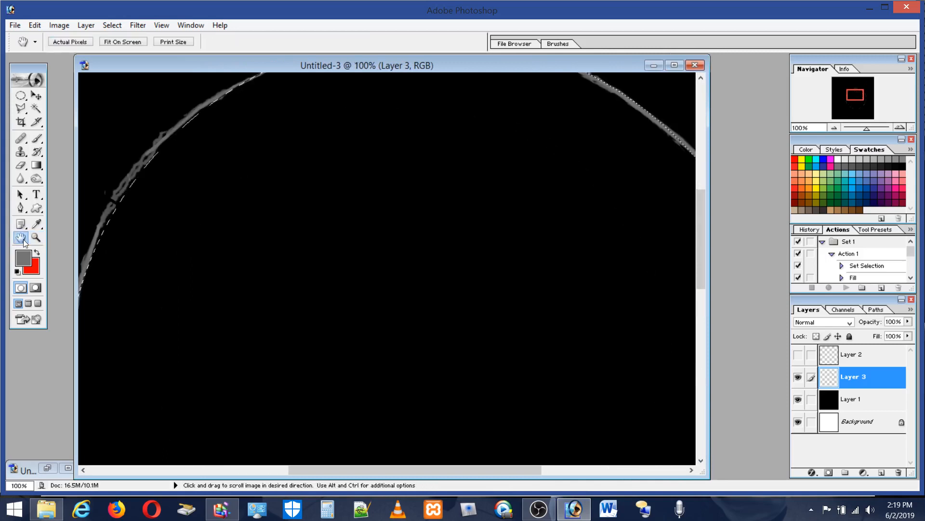
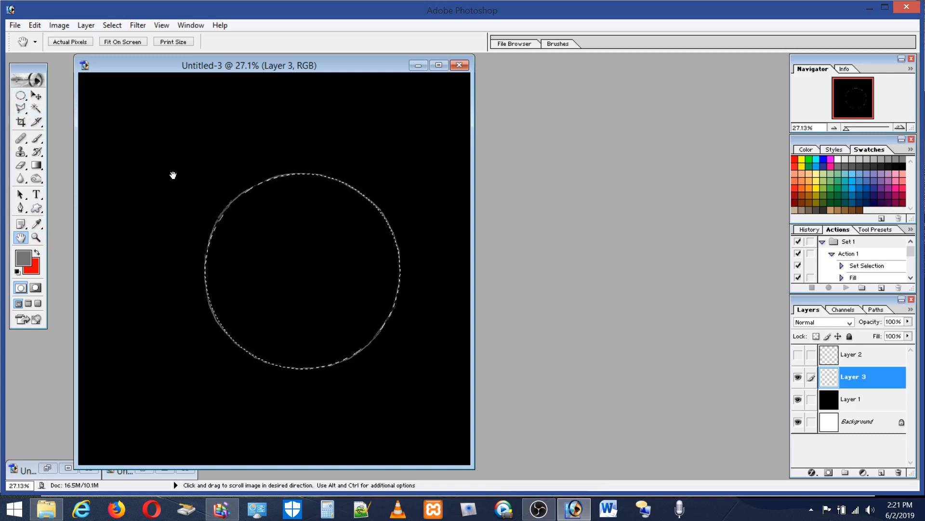
Step: Paint a triangle of straight brush lines inside the circle, with its apex at the circle's top and two lower corners on the outline
left_click(37, 139)
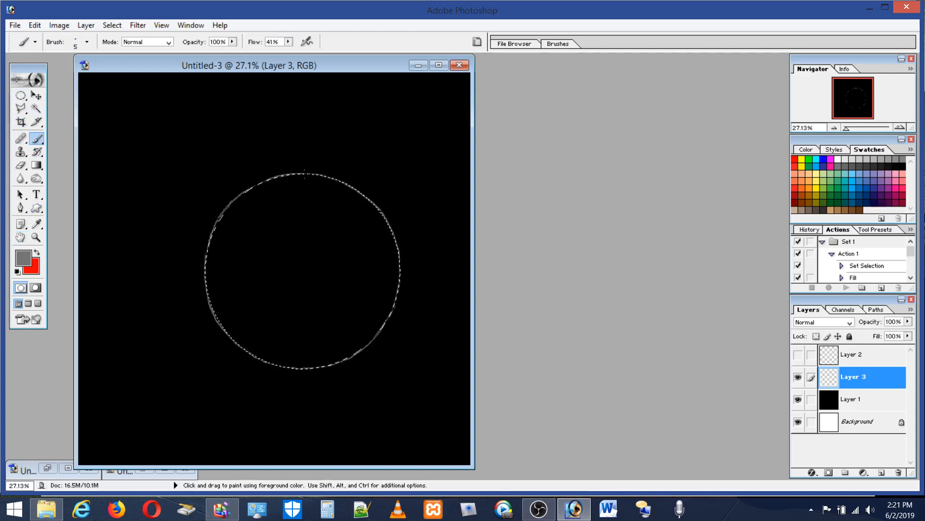
key("shift")
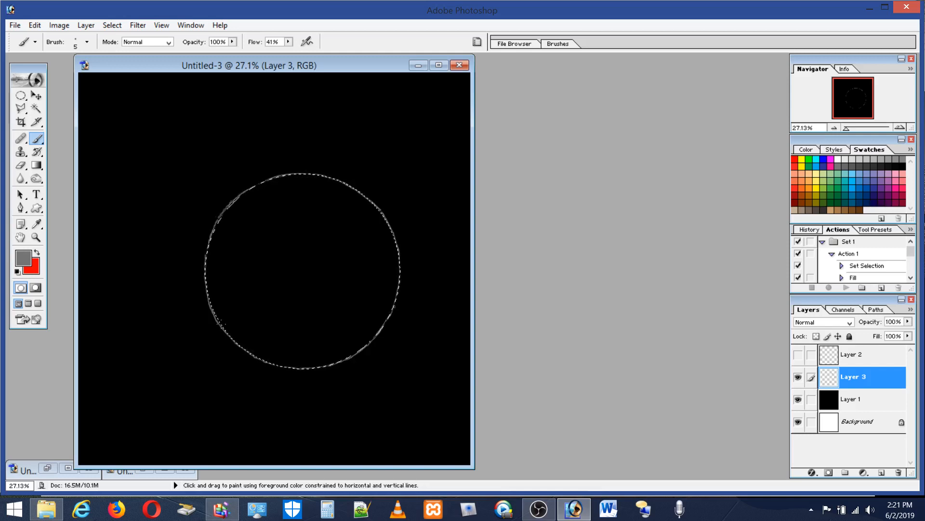
left_click(220, 323, "shift")
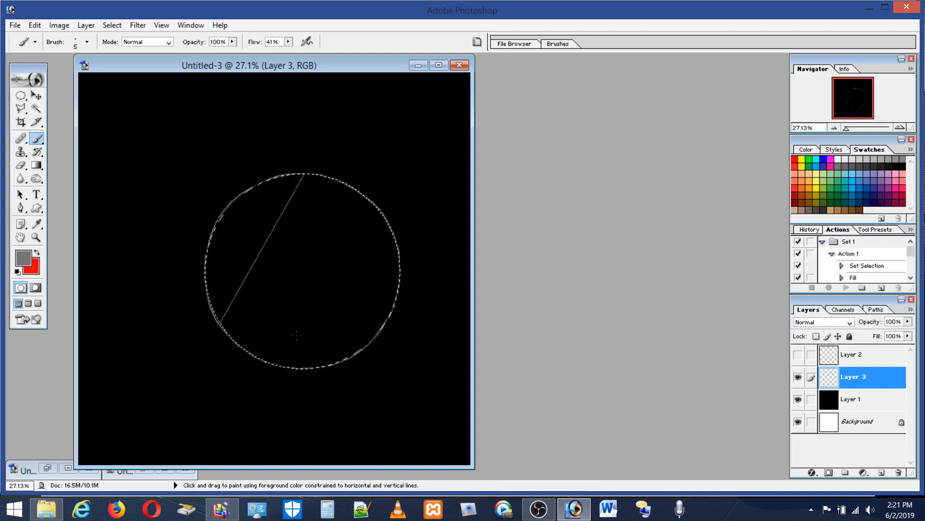
left_click(385, 322, "shift")
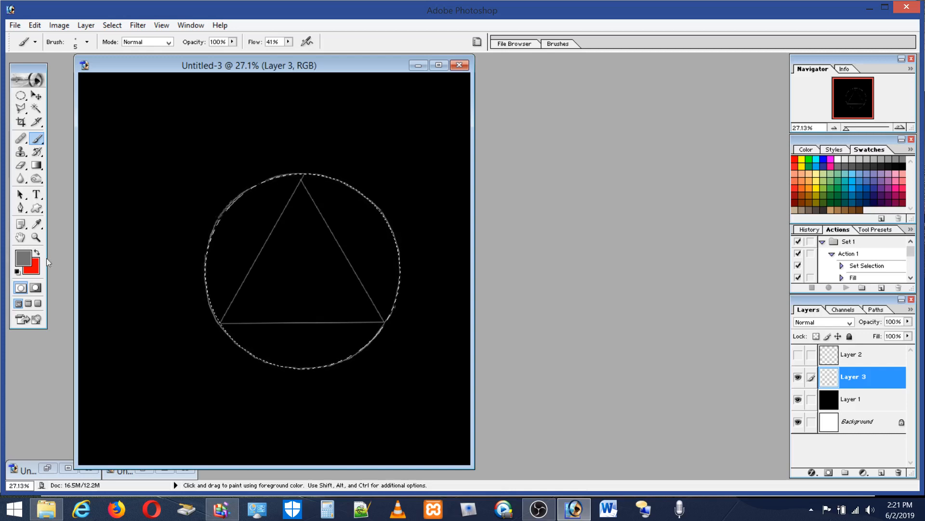
Step: Clear the elliptical selection around the circle and switch to the Single Row Marquee tool
left_click(37, 237)
left_click_drag(209, 153, 444, 368)
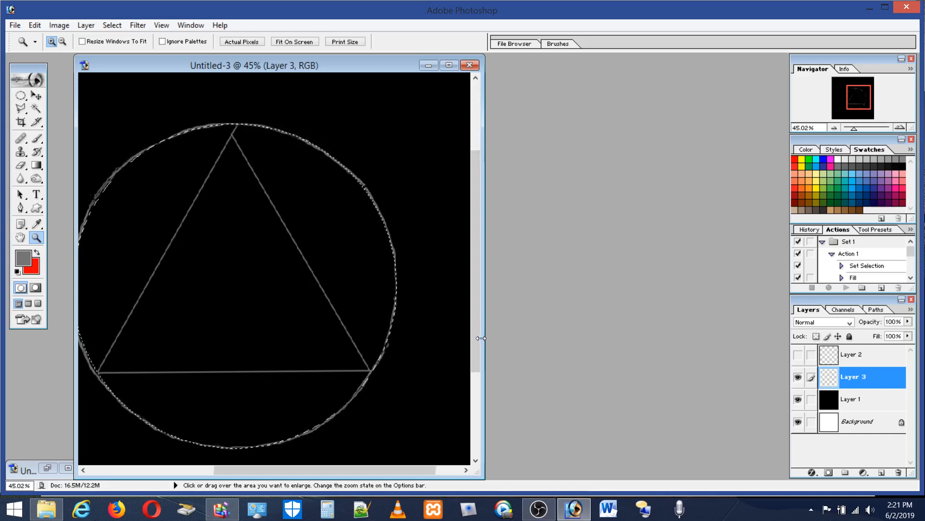
left_click_drag(481, 338, 657, 338)
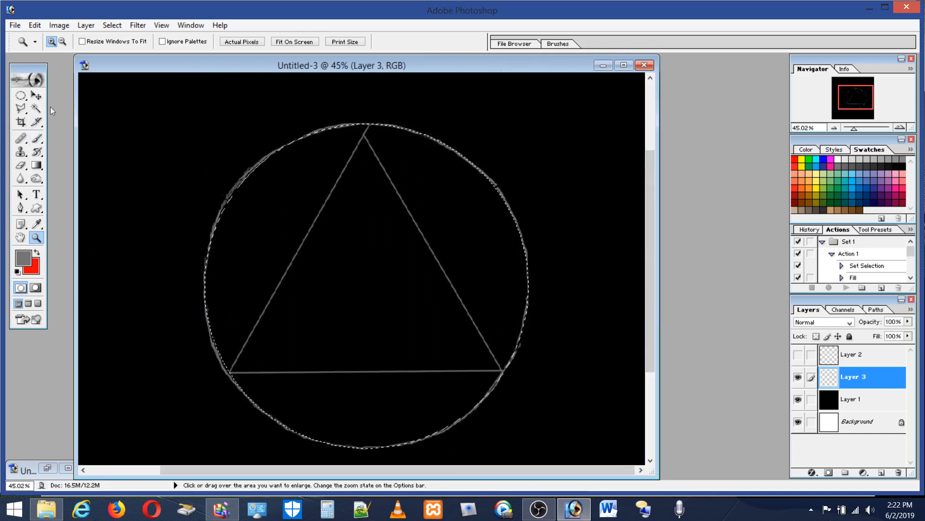
left_click(20, 95)
key("ctrl+d")
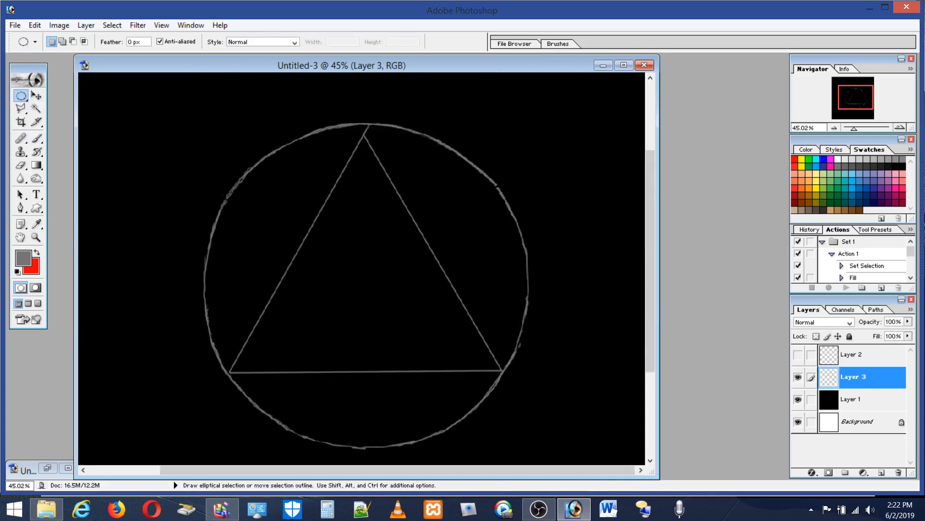
left_click(21, 96)
left_click(50, 119)
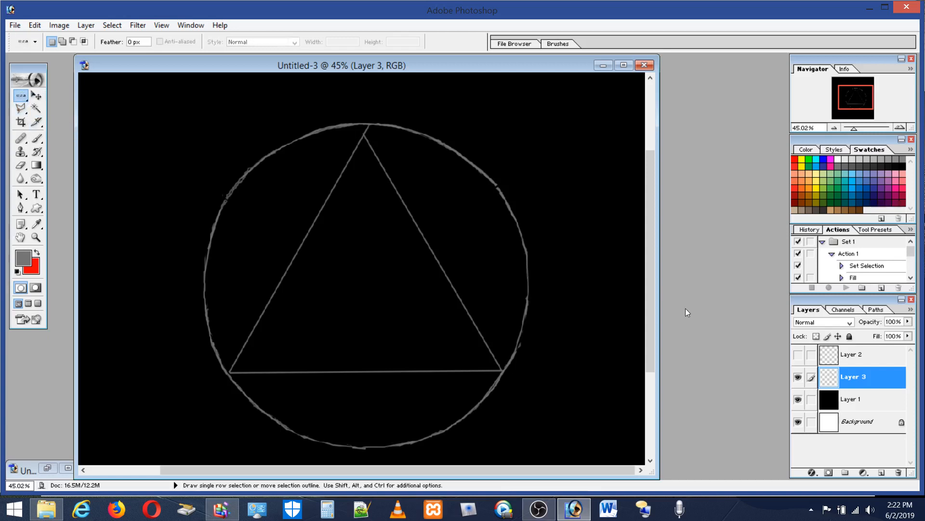
Step: Create a new layer and trace the triangle's right side on it with a straight brush line
left_click(881, 472)
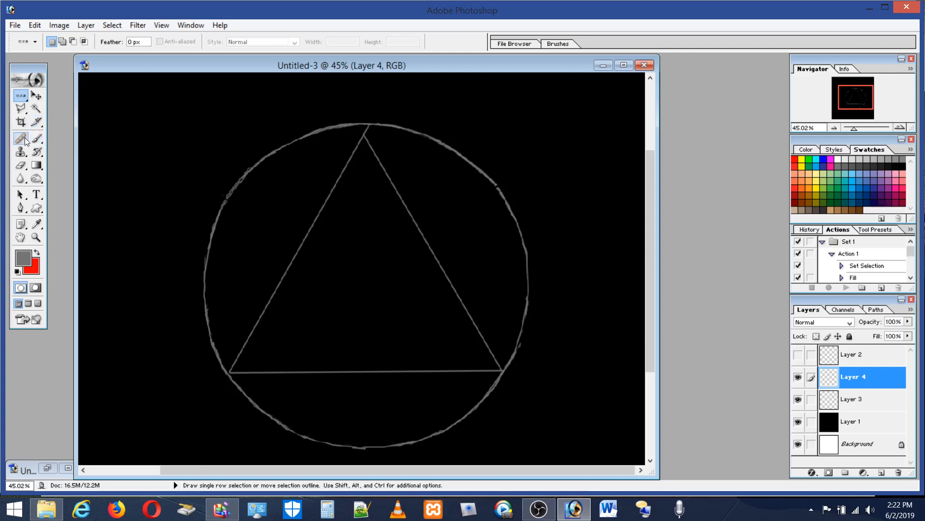
left_click(37, 138)
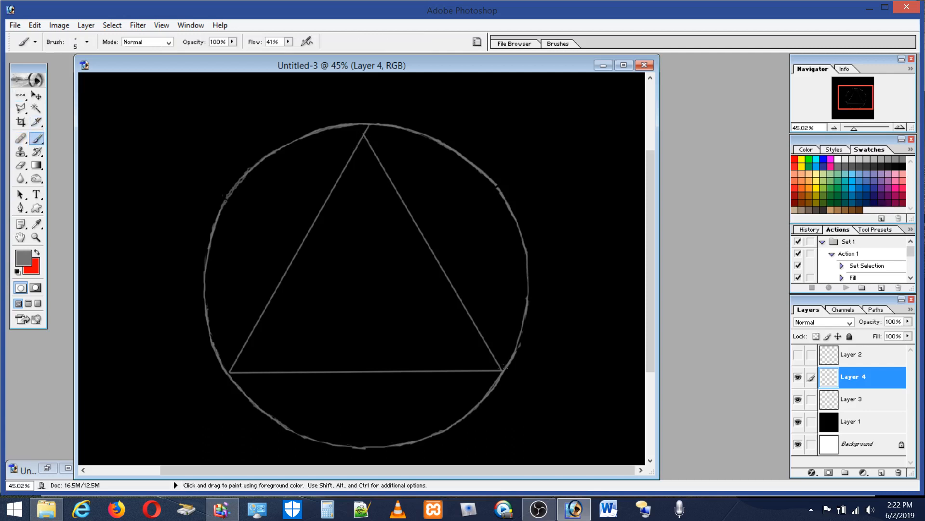
key("shift")
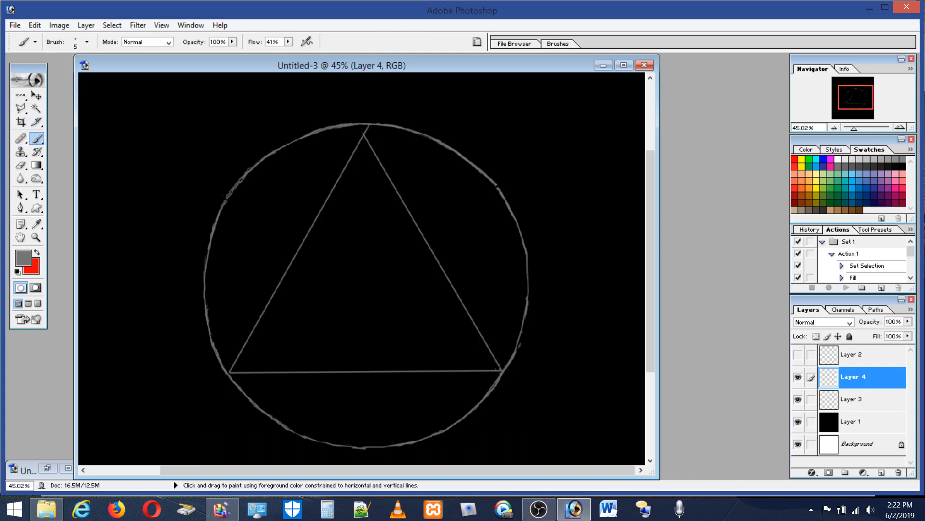
left_click(500, 369, "shift")
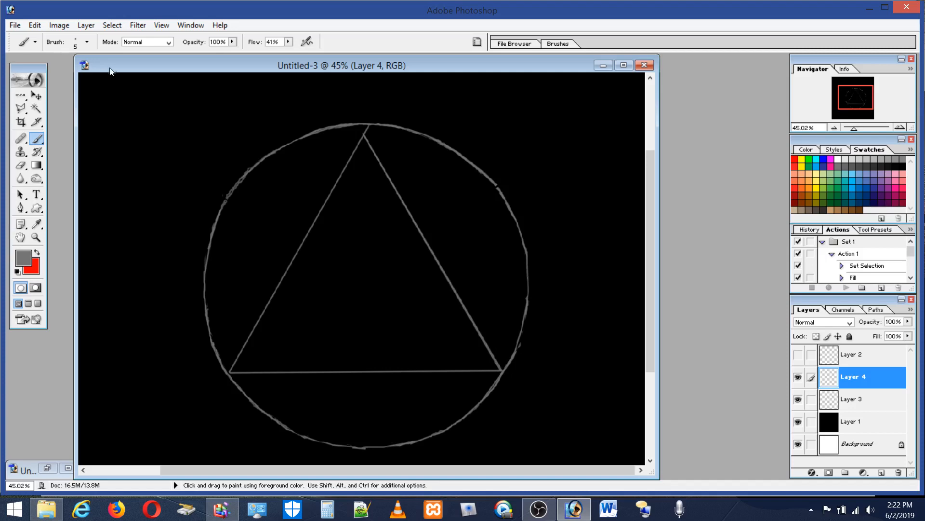
Step: Free-transform the traced line, rotating it about 59.4° and placing it over the triangle's left side to compare their lengths
left_click(40, 26)
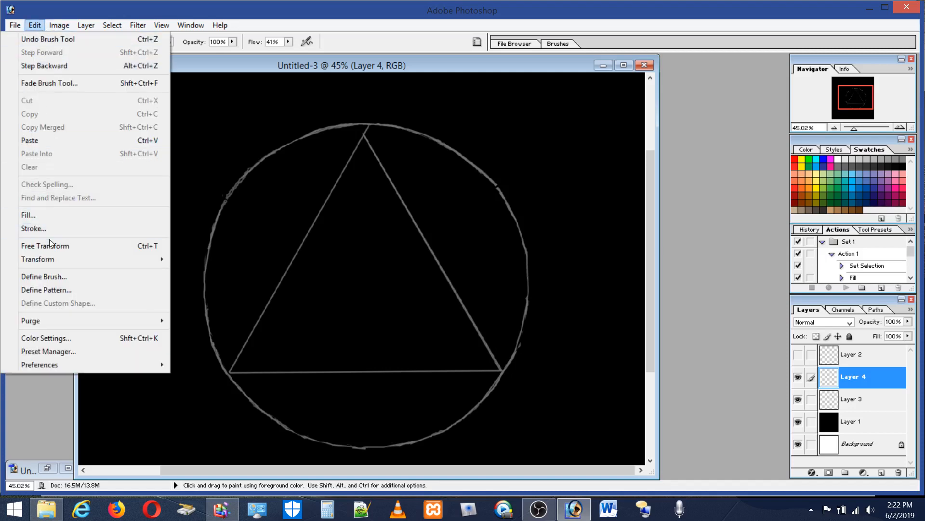
left_click(56, 246)
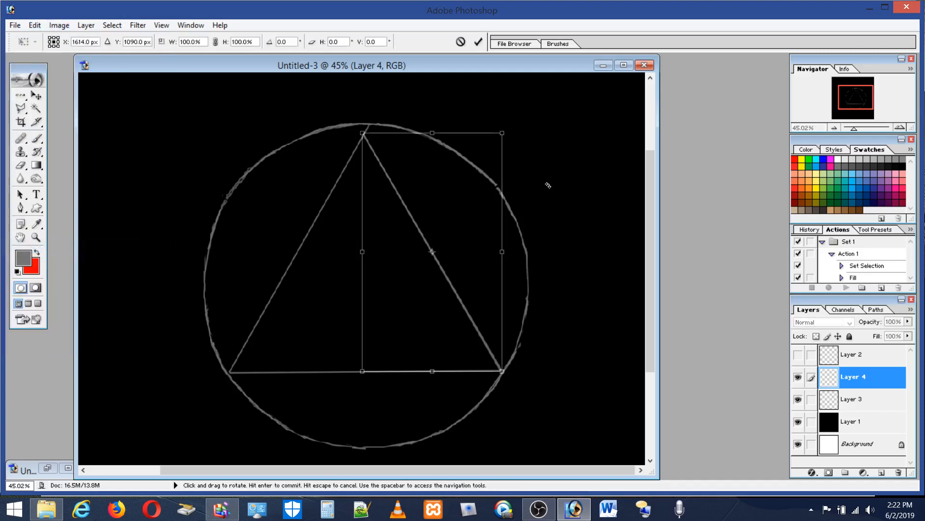
left_click_drag(548, 186, 571, 332)
left_click_drag(511, 237, 375, 241)
left_click_drag(475, 251, 477, 245)
left_click_drag(351, 281, 352, 278)
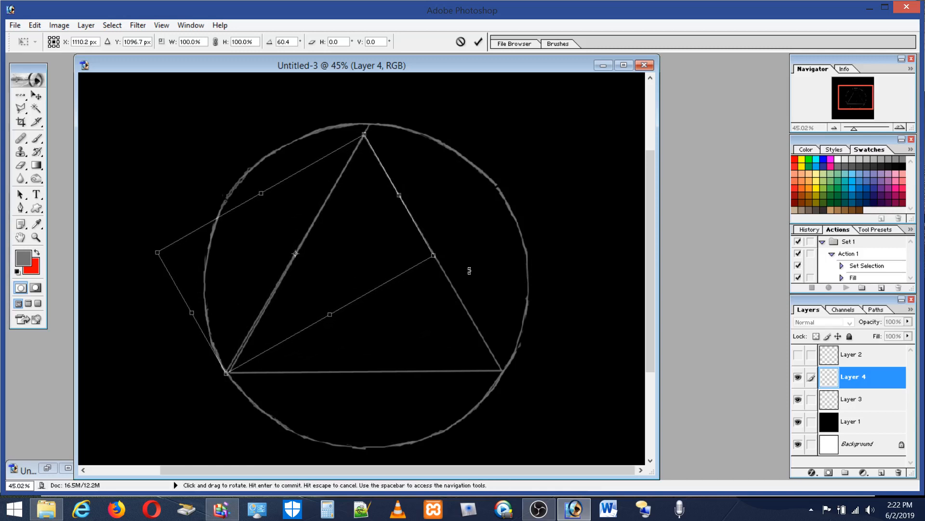
left_click_drag(468, 268, 468, 268)
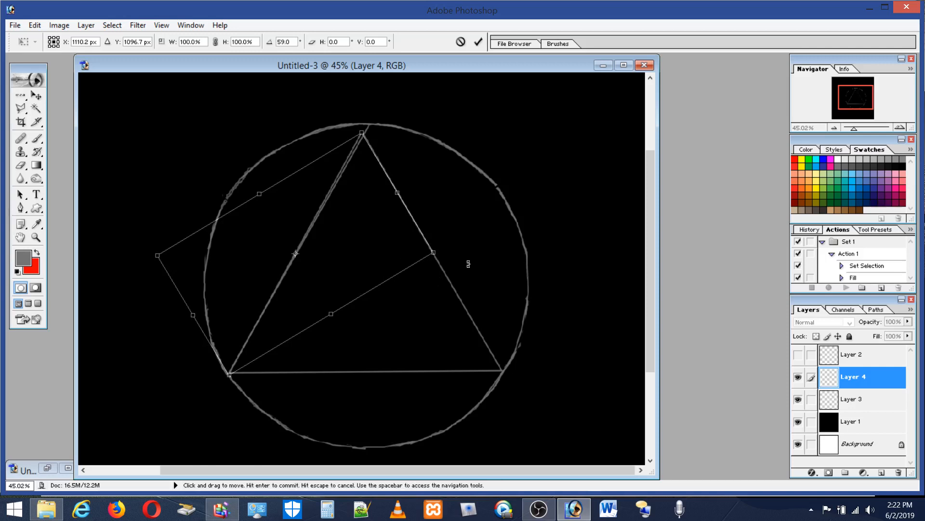
left_click_drag(467, 268, 469, 264)
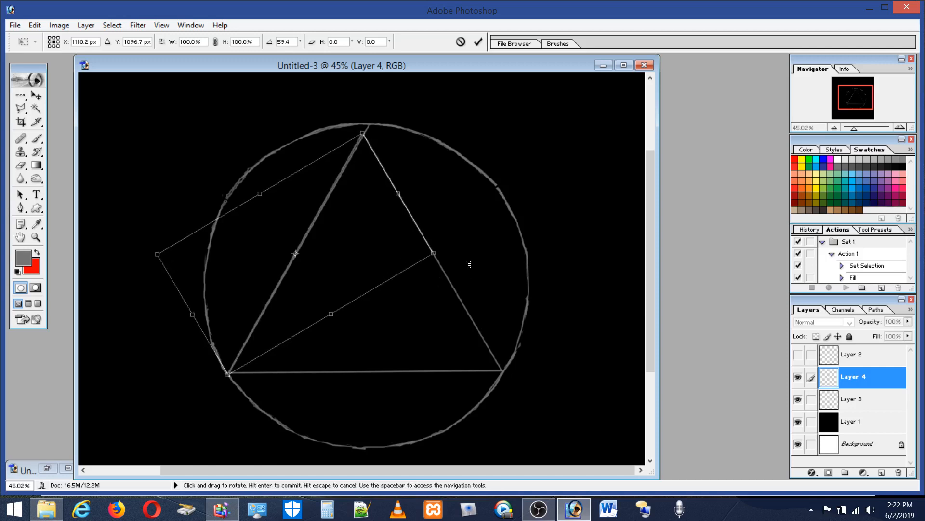
left_click_drag(380, 260, 381, 262)
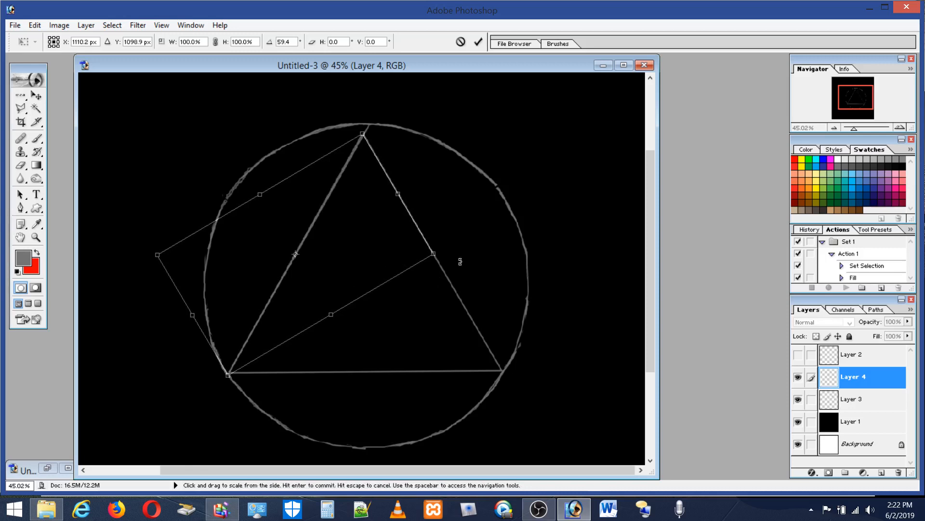
Step: Rotate the traced line to about 119.7° and compare it with the triangle's base before moving it aside
left_click_drag(436, 157, 514, 366)
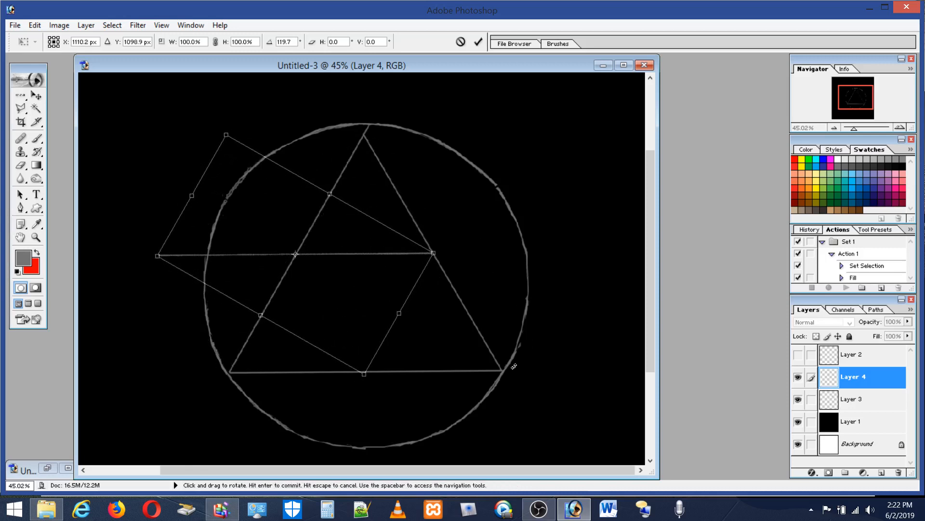
left_click_drag(330, 283, 395, 398)
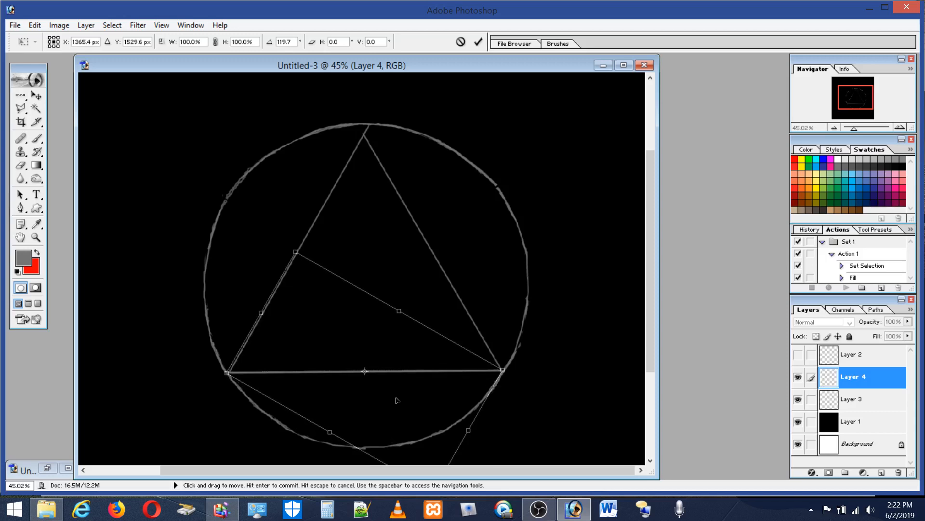
left_click_drag(389, 354, 271, 210)
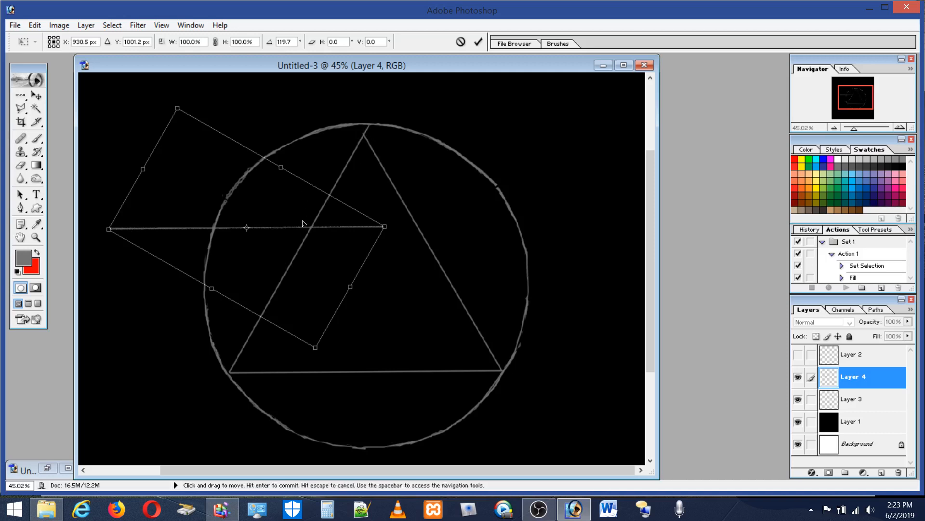
Step: Commit the line's transform and delete Layer 4
key("Return")
key("b")
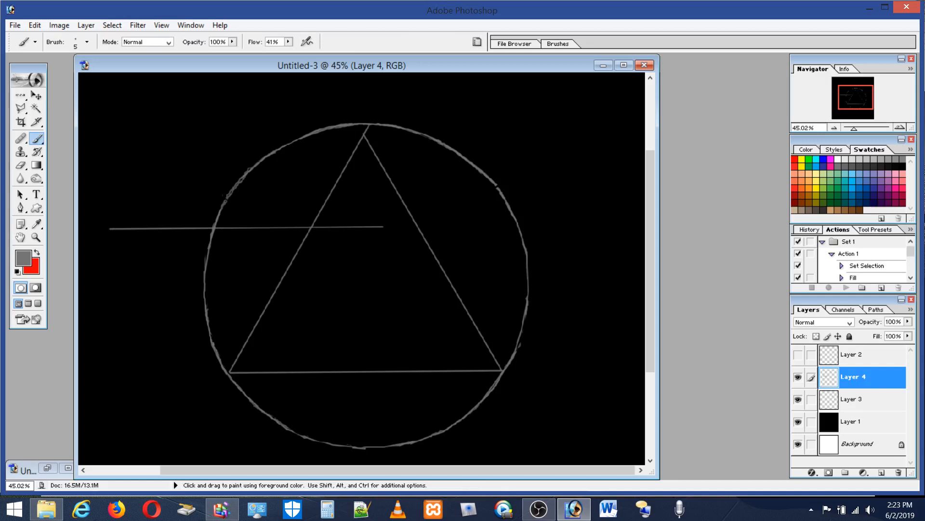
left_click(898, 472)
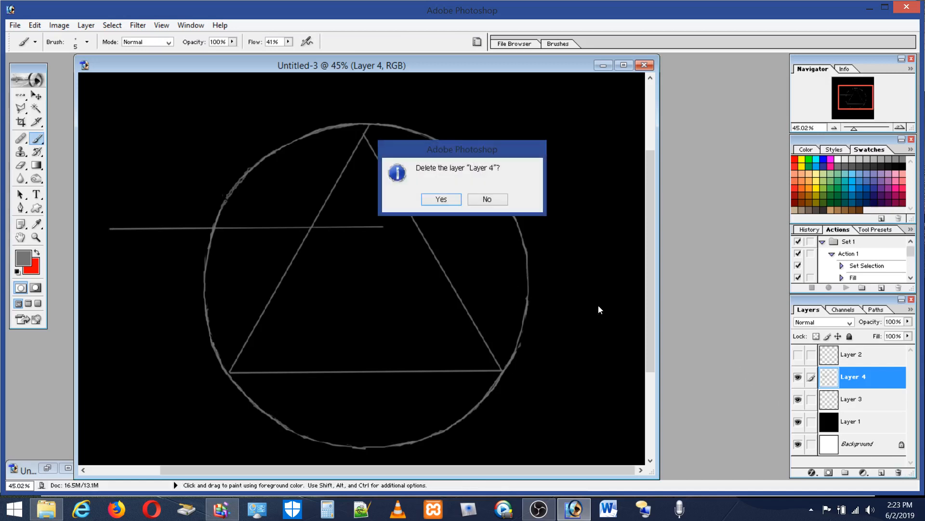
left_click(452, 198)
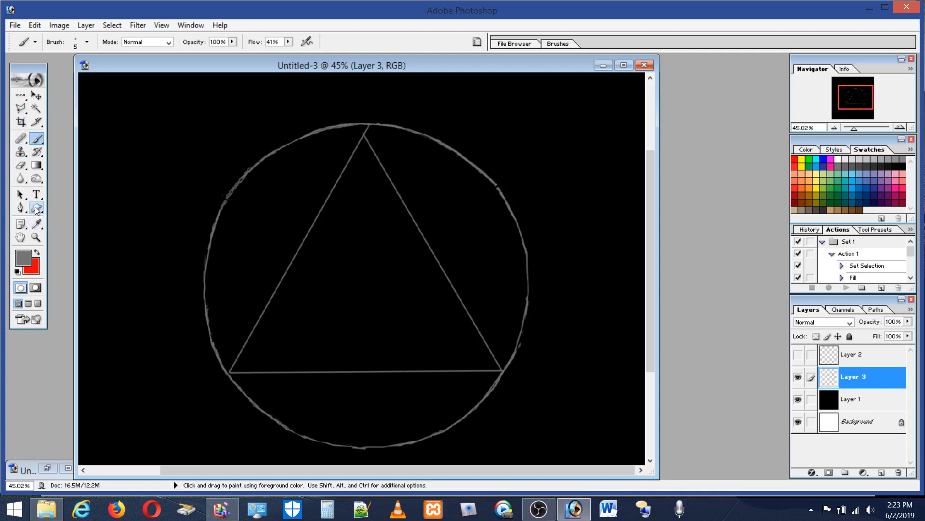
Step: Erase the stray line end above the triangle's apex using the Eraser with a 31 px brush
left_click(20, 169)
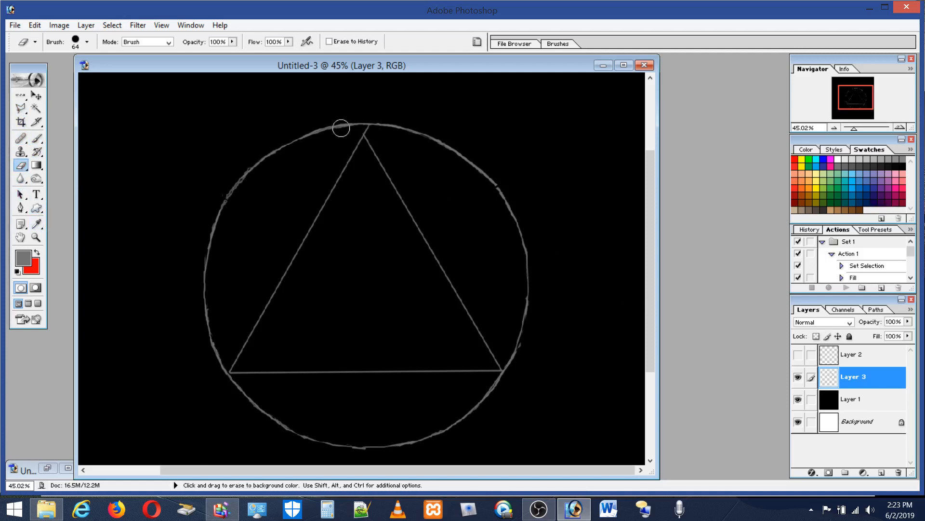
left_click(88, 42)
left_click_drag(50, 74, 31, 73)
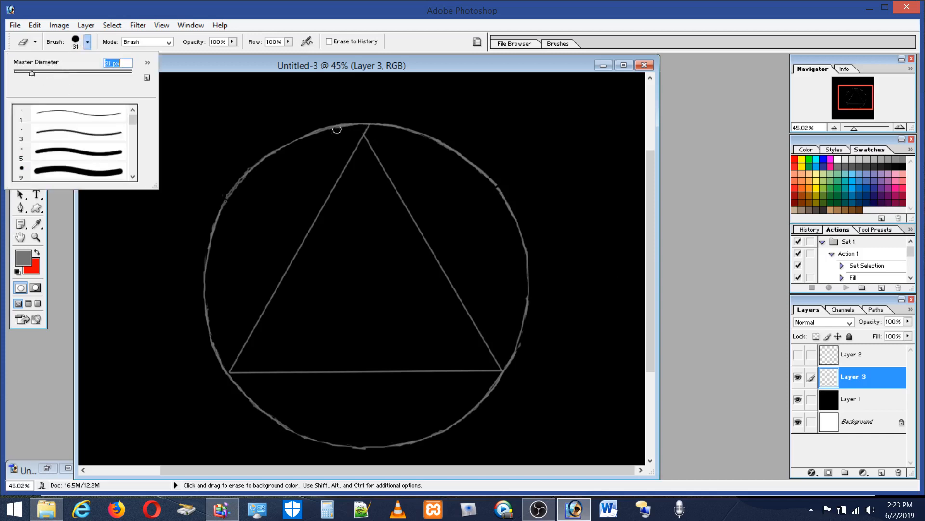
left_click_drag(367, 130, 369, 128)
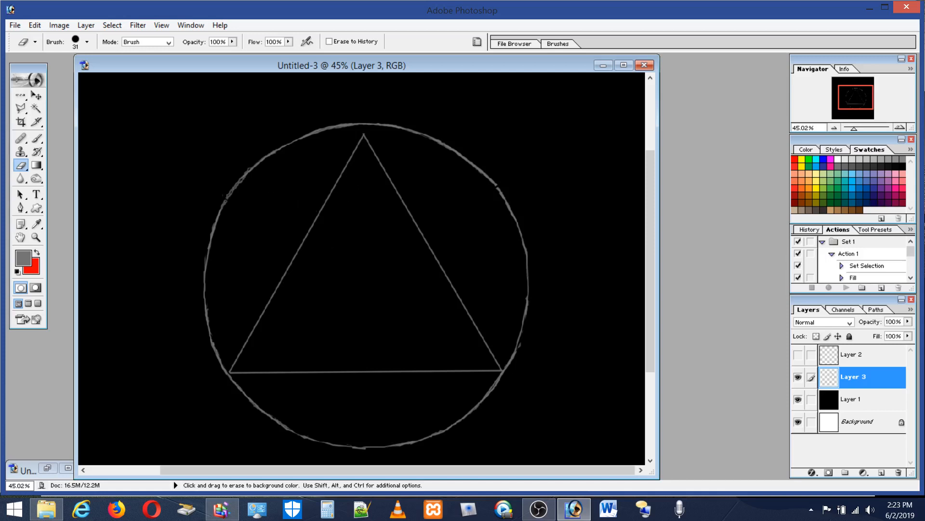
Step: Enclose the whole triangle in a polygonal lasso selection, keeping close to its three sides
left_click(19, 109)
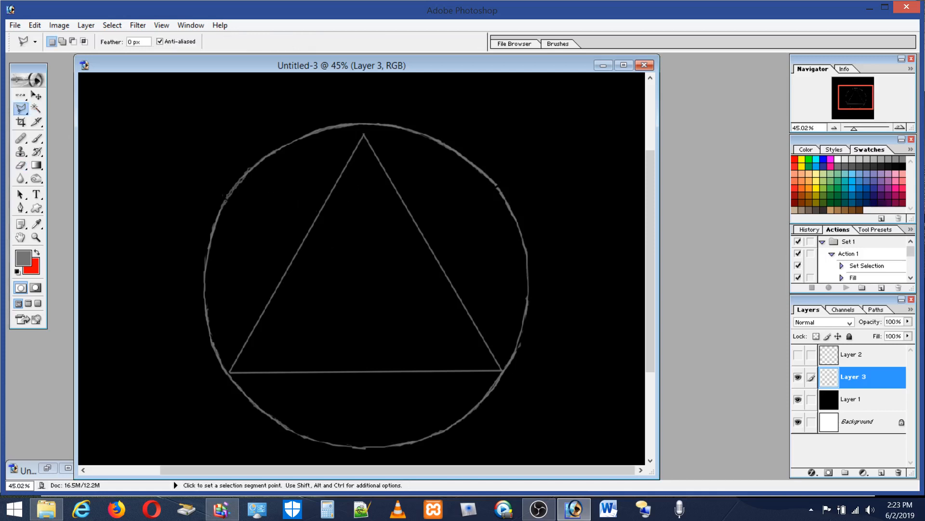
left_click(362, 129)
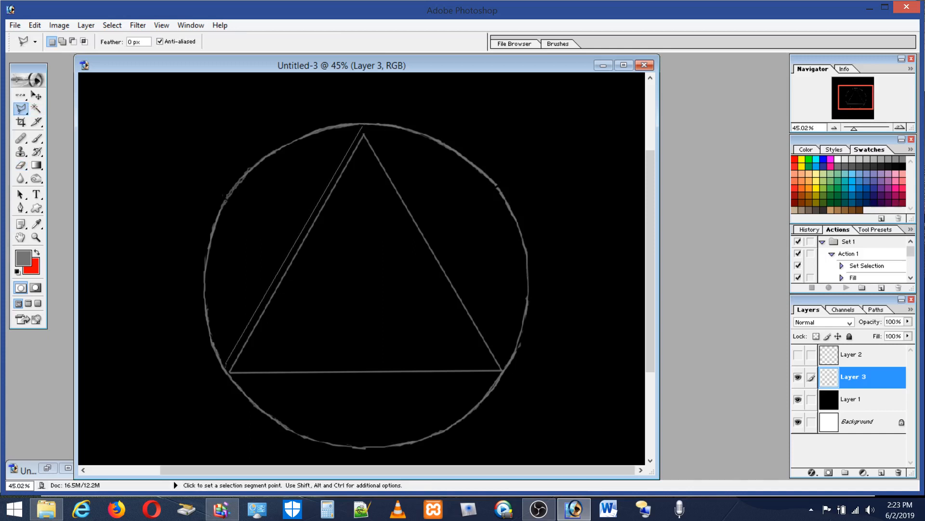
left_click(227, 370)
left_click(257, 389)
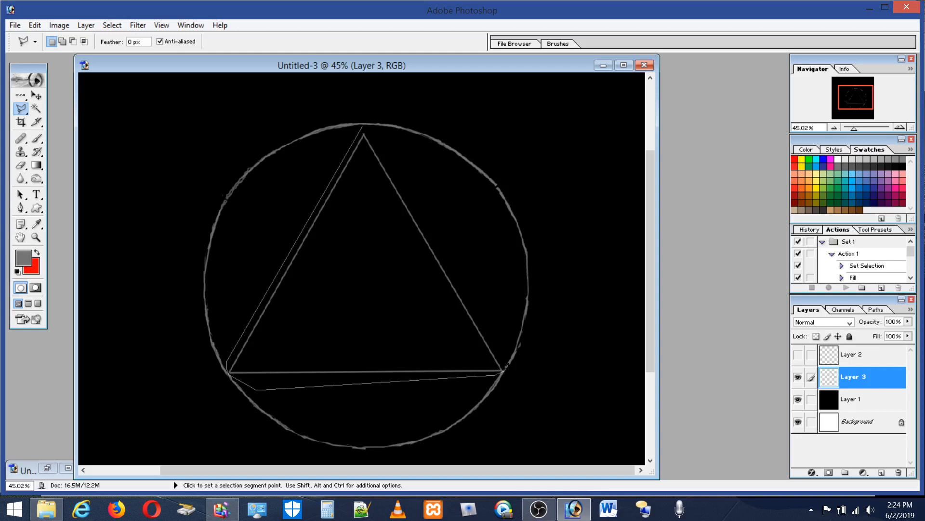
left_click(502, 355)
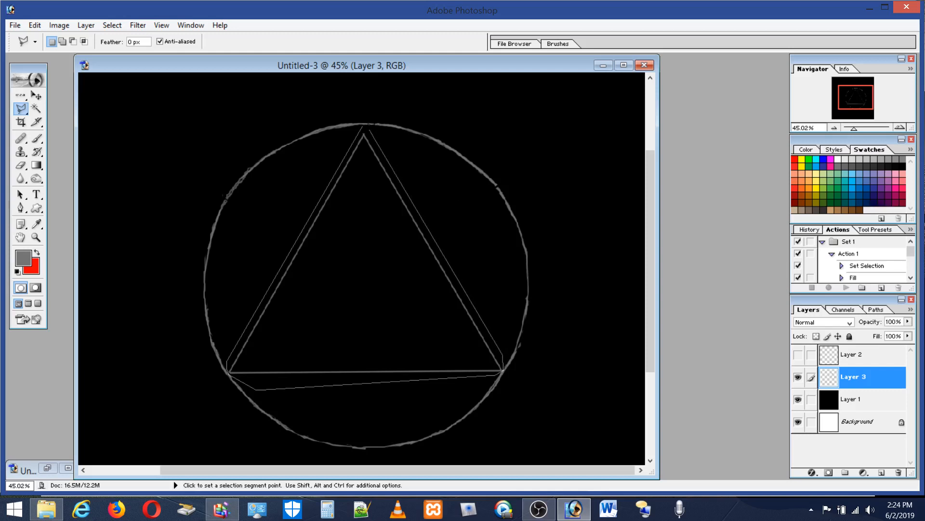
left_click(364, 127)
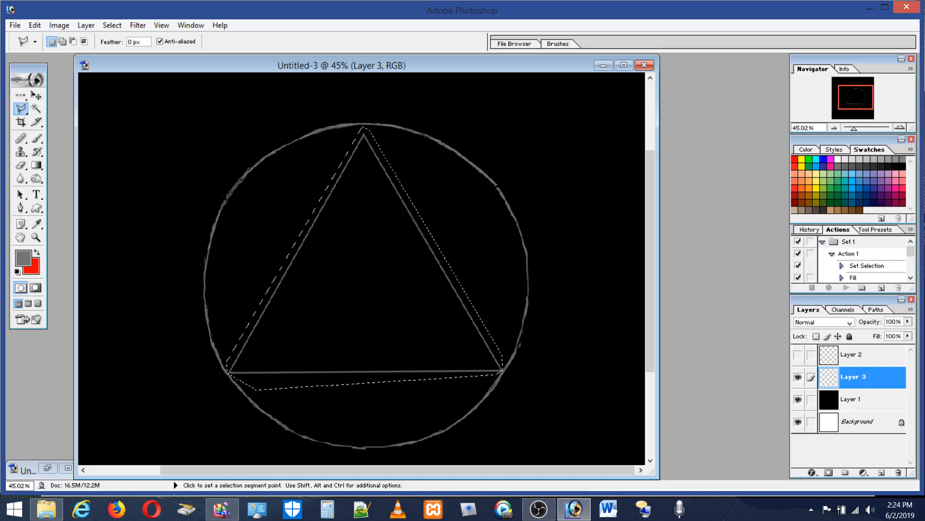
Step: Move the selected triangle slightly upward so its apex nears the circle's top, and deselect it
left_click(36, 95)
left_click_drag(352, 264, 353, 262)
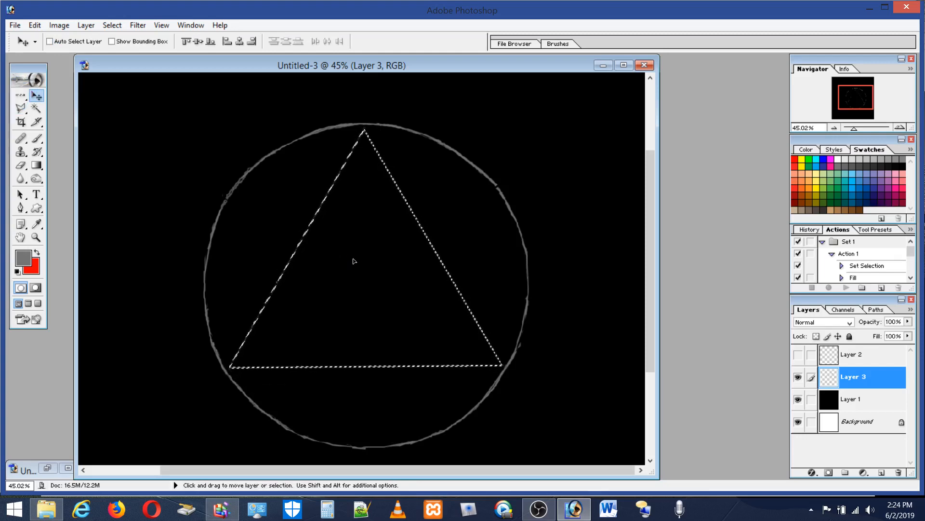
left_click(21, 109)
key("ctrl+d")
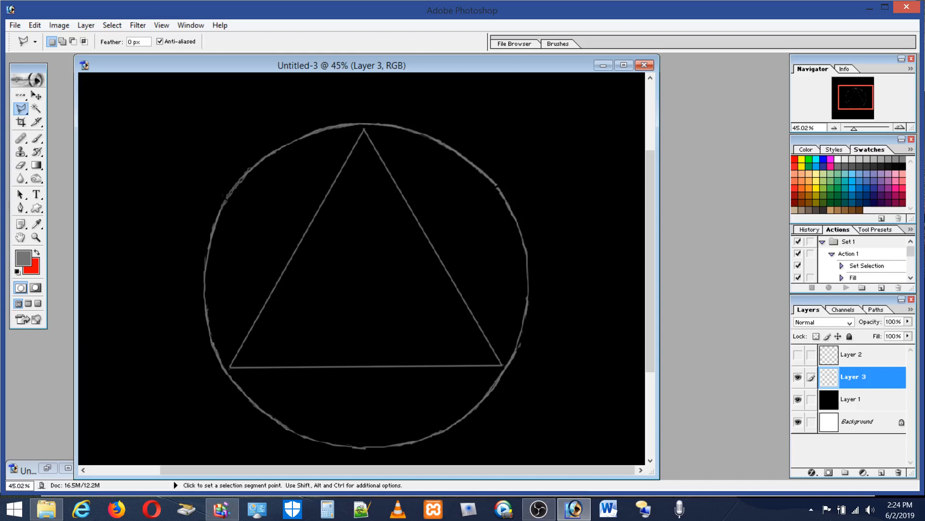
Step: Display a Free Transform bounding box around the circle and triangle on Layer 3 to check the circle's proportions, leaving it untransformed
left_click(35, 25)
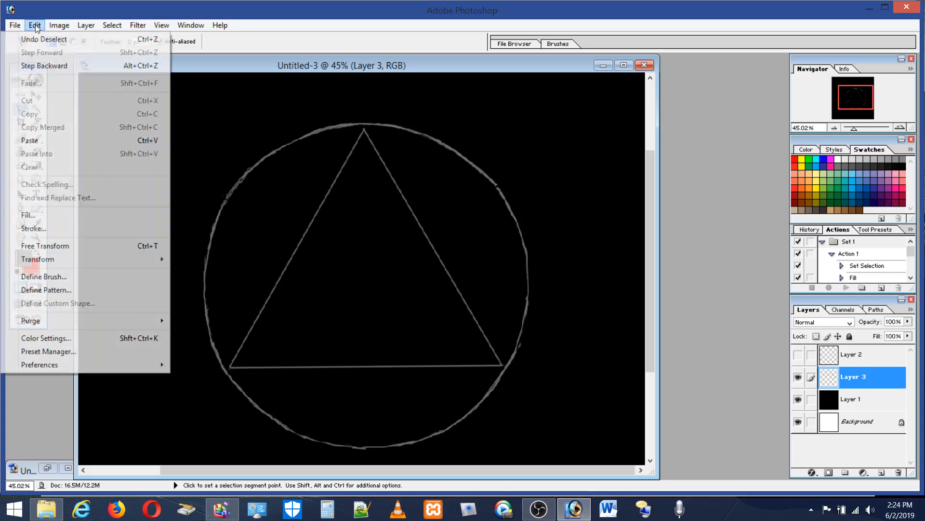
left_click(48, 245)
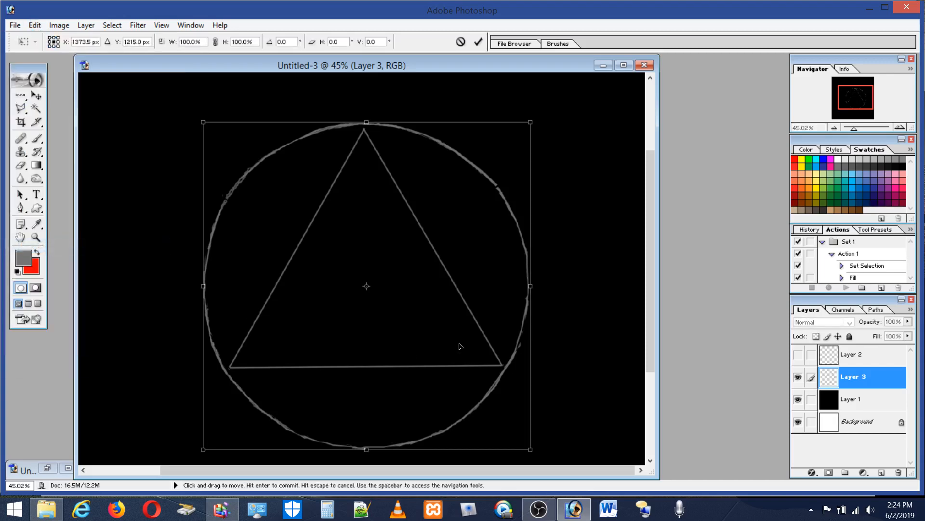
left_click(22, 107)
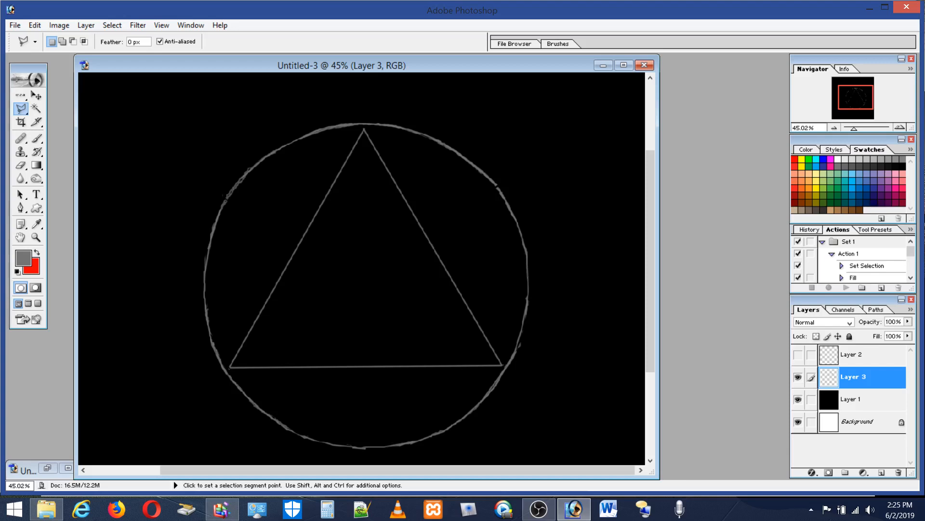
Step: Restore the minimized Untitled-2 portrait and close that document
double_click(29, 472)
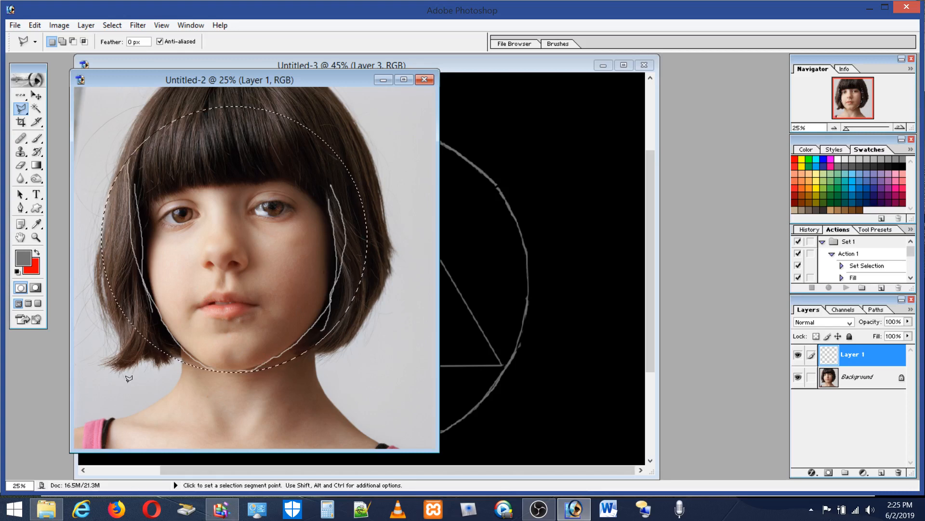
left_click(426, 79)
left_click(486, 198)
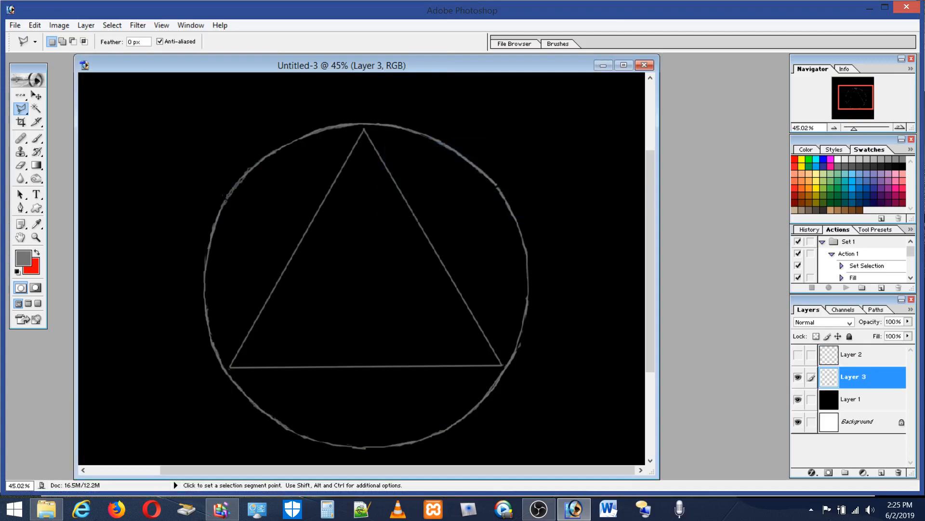
Step: Minimize the Untitled-3 drawing and restore the Untitled-1 portrait
left_click(604, 65)
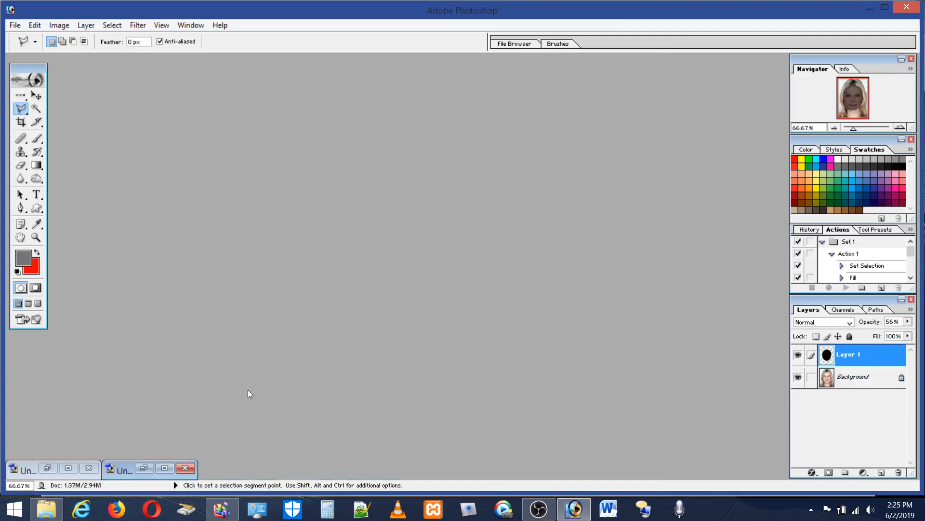
double_click(24, 475)
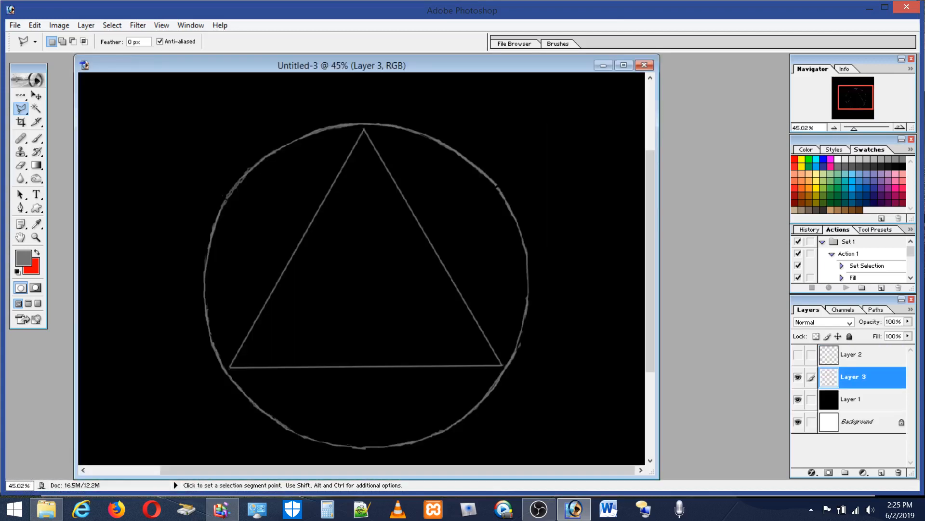
left_click(603, 65)
double_click(117, 469)
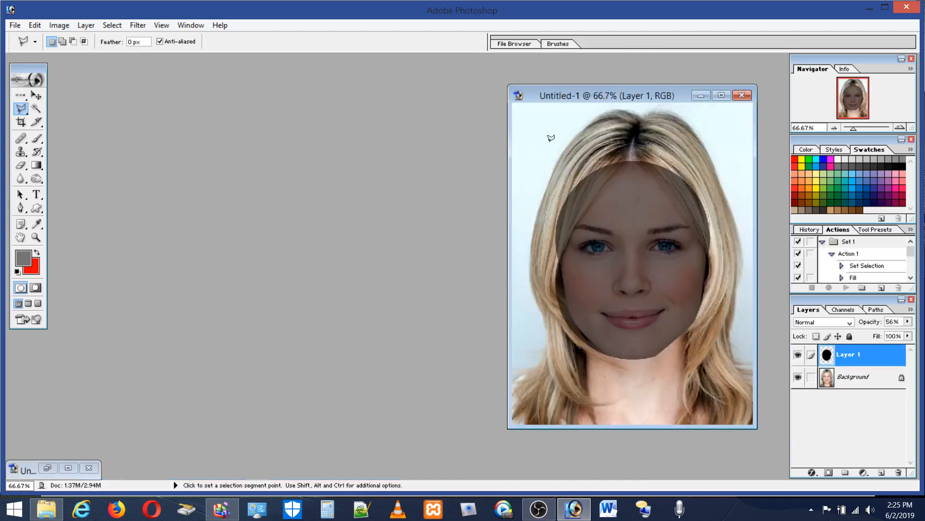
Step: Select a circle spanning from the hairline to the chin with the Elliptical Marquee and fill it with grey on Layer 1
left_click(20, 95)
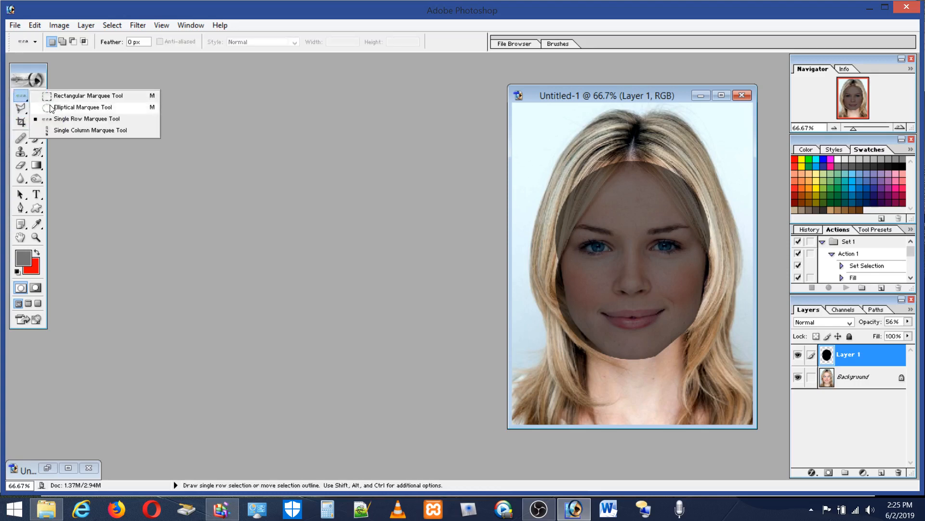
left_click(53, 107)
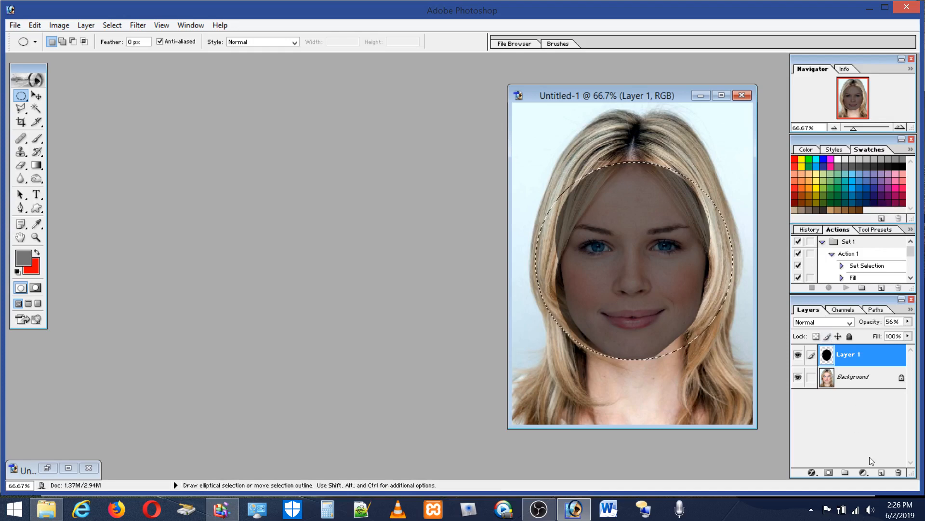
left_click(35, 25)
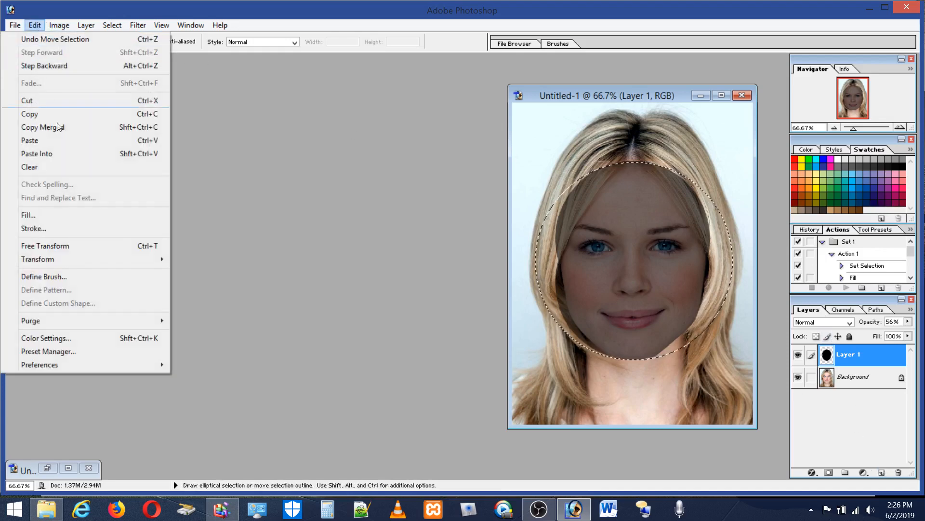
left_click(33, 216)
left_click(516, 212)
key("m")
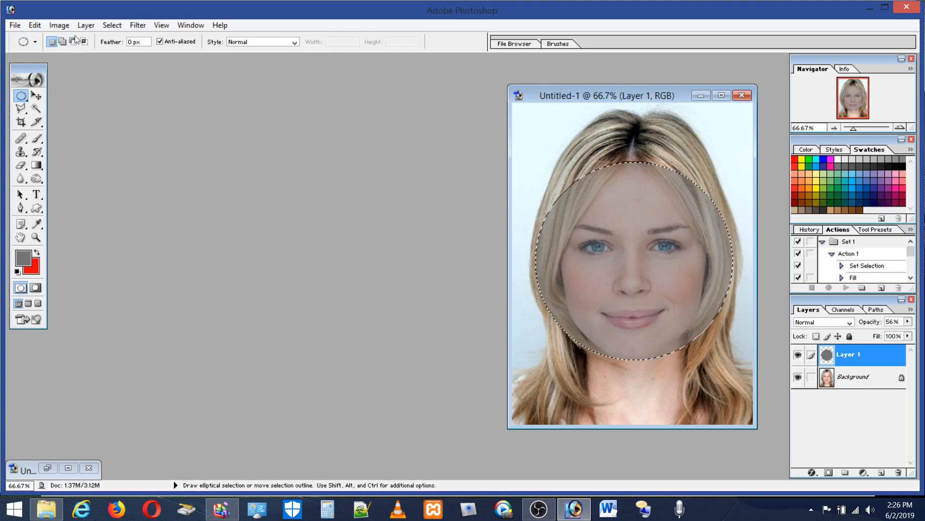
Step: Narrow the grey circle into an oval at about 74.1% width, center it over the face and apply the transform
left_click(62, 25)
mouse_move(39, 139)
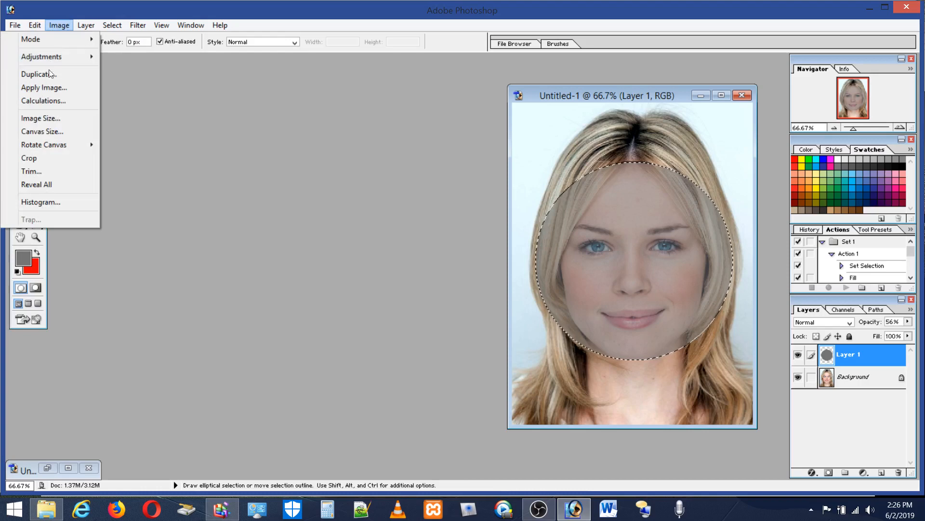
mouse_move(36, 26)
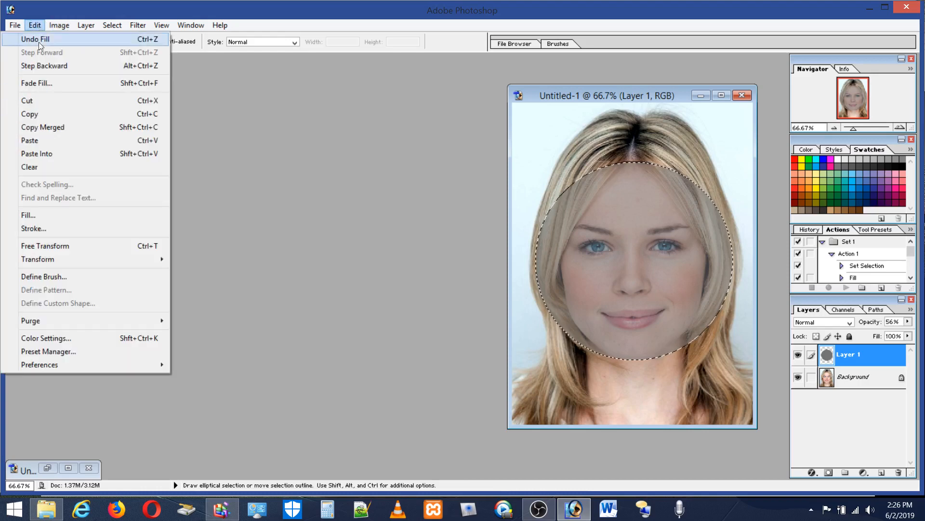
left_click(63, 244)
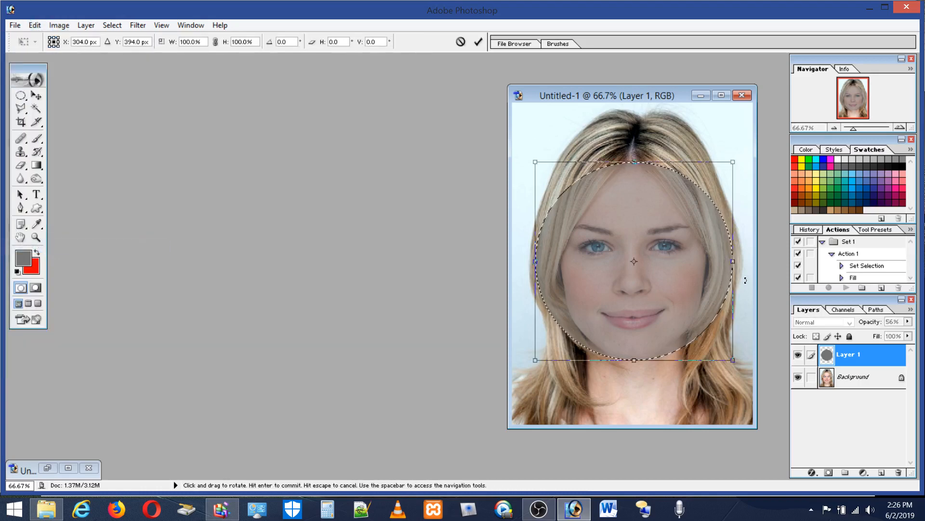
left_click_drag(733, 261, 681, 265)
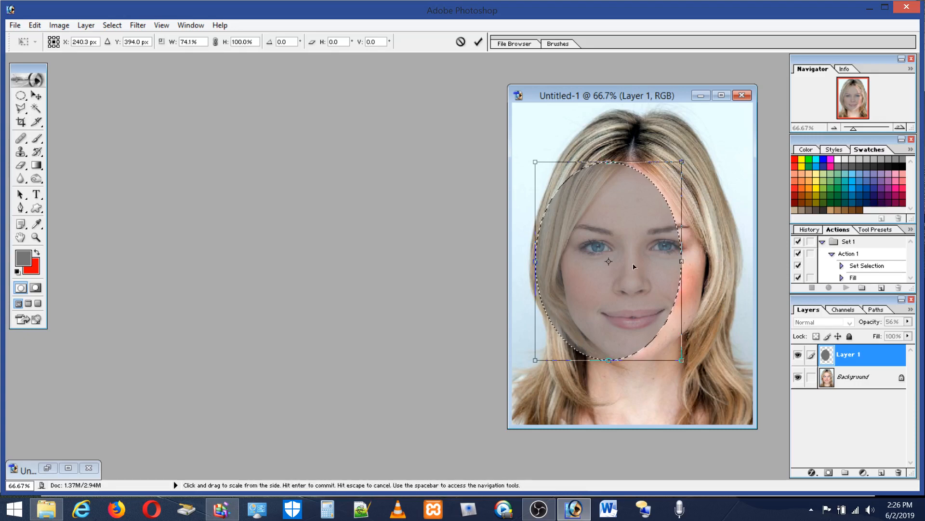
left_click_drag(633, 266, 656, 262)
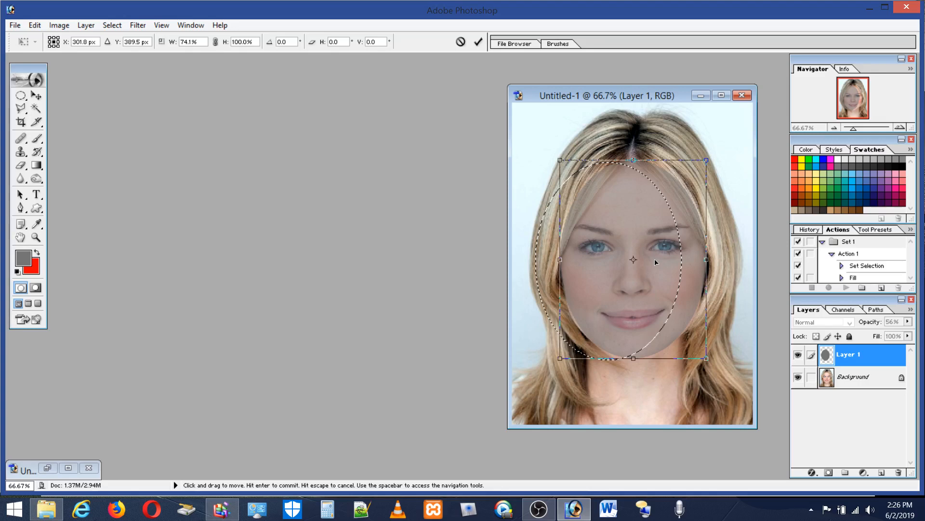
left_click_drag(656, 262, 649, 261)
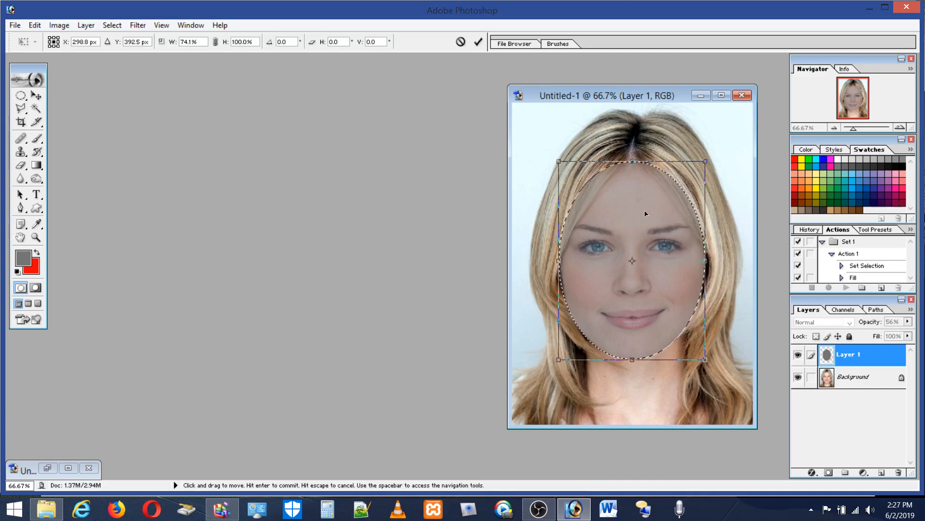
left_click(21, 95)
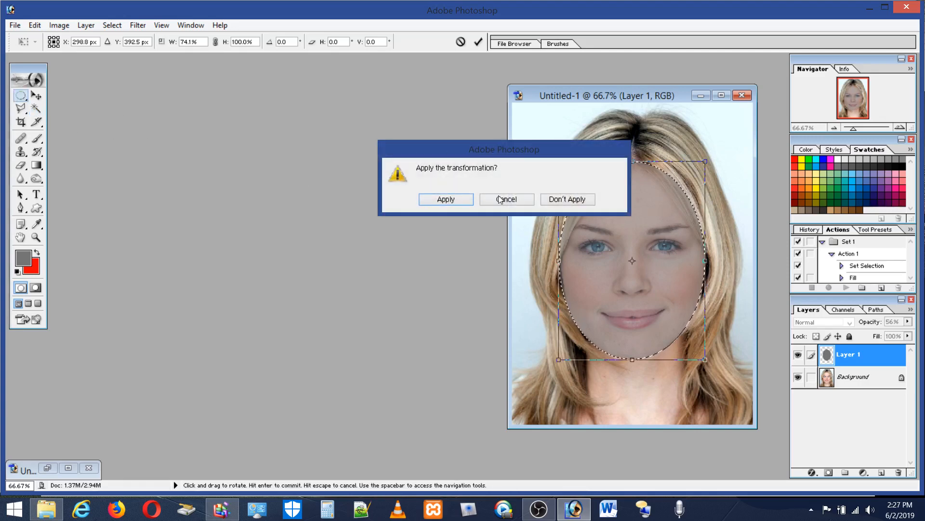
left_click(460, 199)
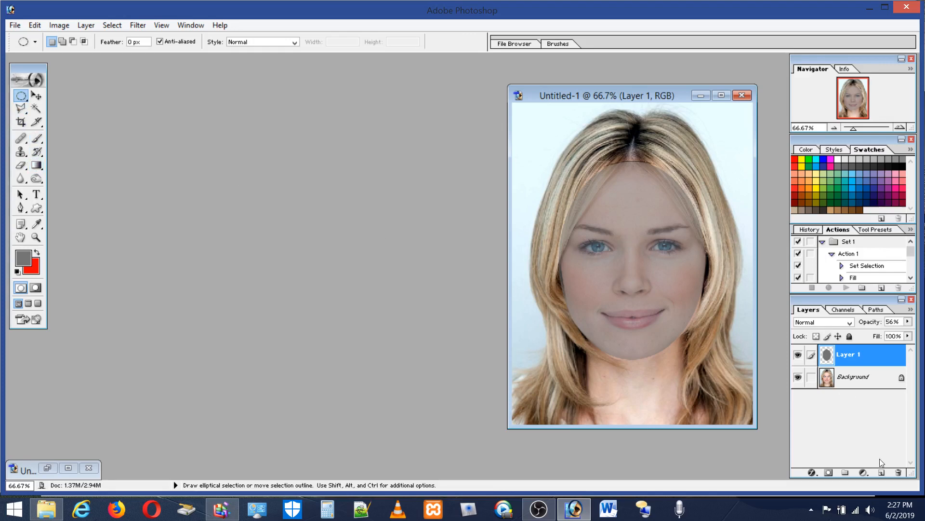
Step: Draw a straight black horizontal line across the oval's full width just below the eyes on a new layer, using a 5 px brush
left_click(882, 472)
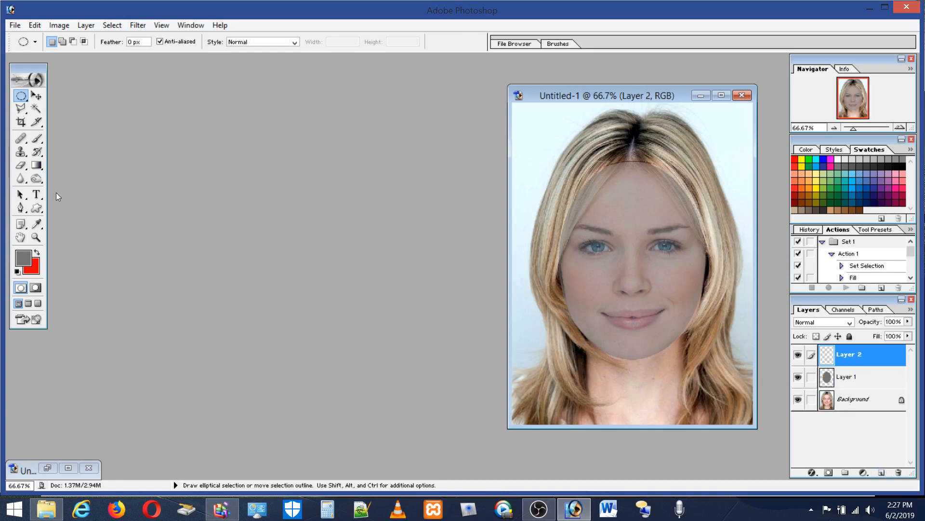
left_click(899, 165)
left_click(37, 139)
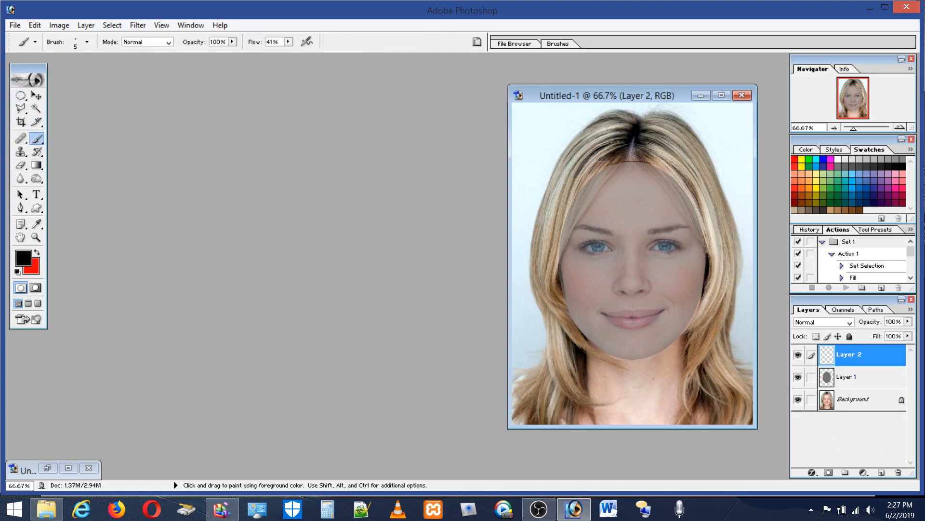
left_click_drag(561, 257, 688, 257)
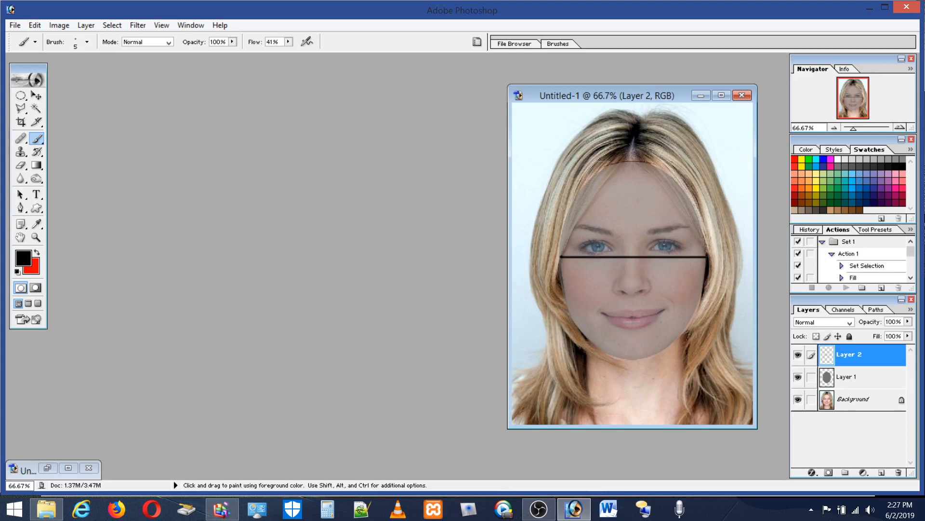
Step: Rotate the black line 90° to vertical and move it up so its upper end meets the oval's top
left_click(39, 25)
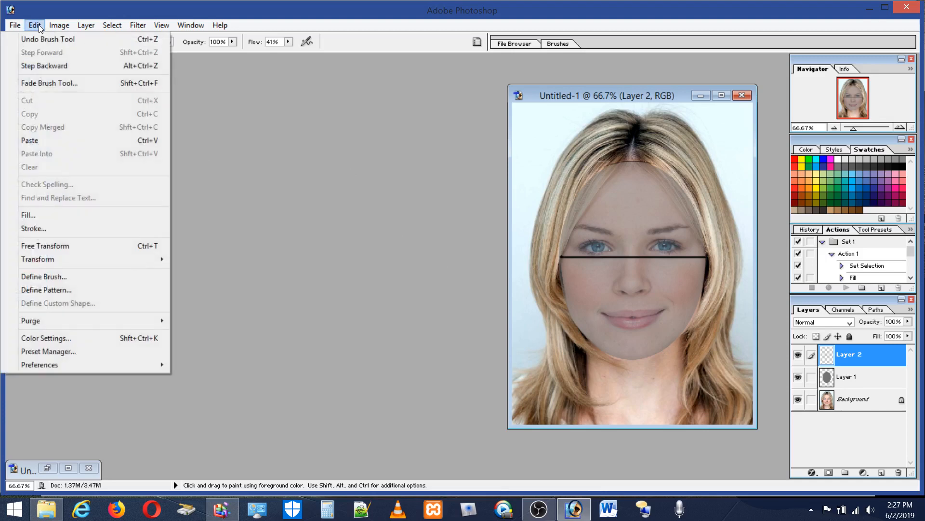
left_click(44, 246)
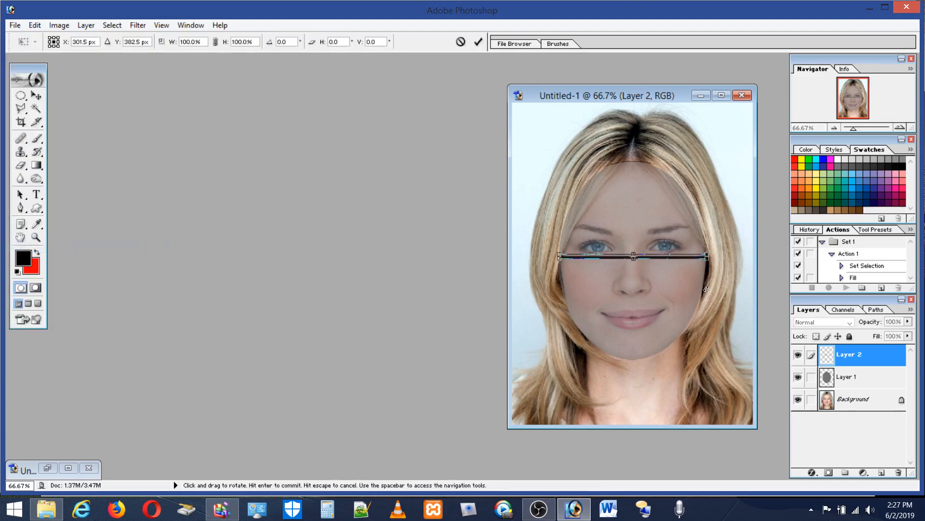
left_click_drag(706, 288, 595, 364)
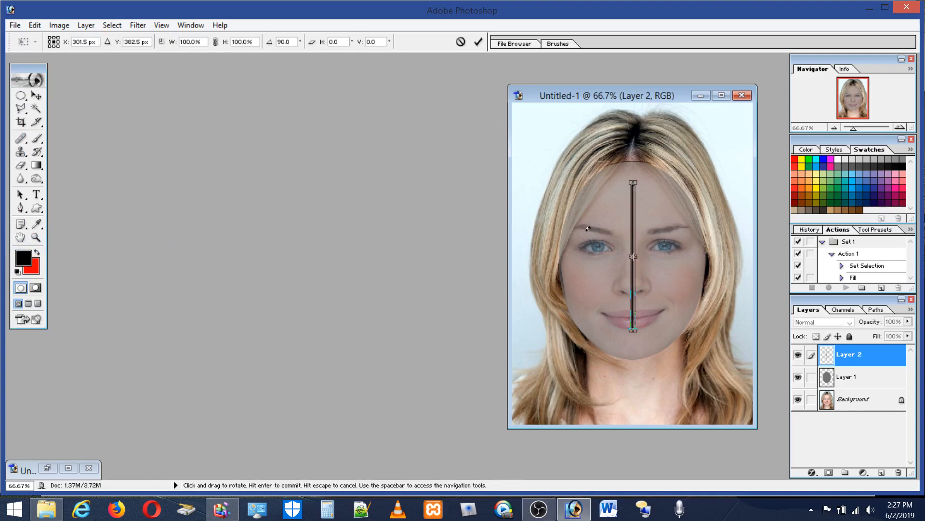
left_click(20, 95)
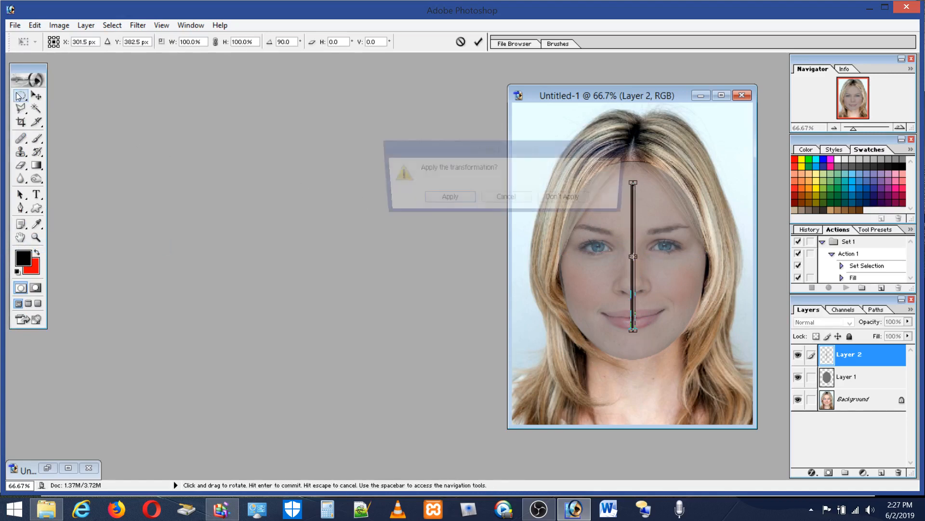
left_click(448, 199)
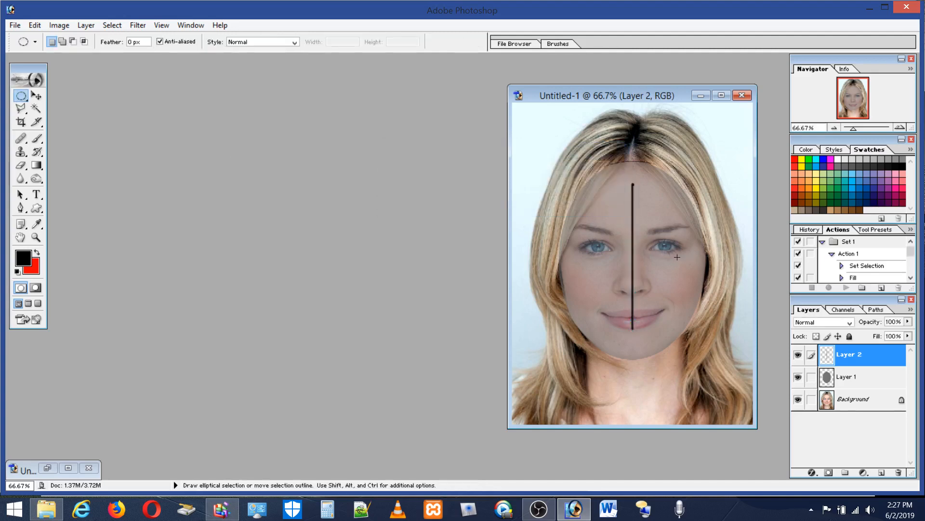
left_click(37, 96)
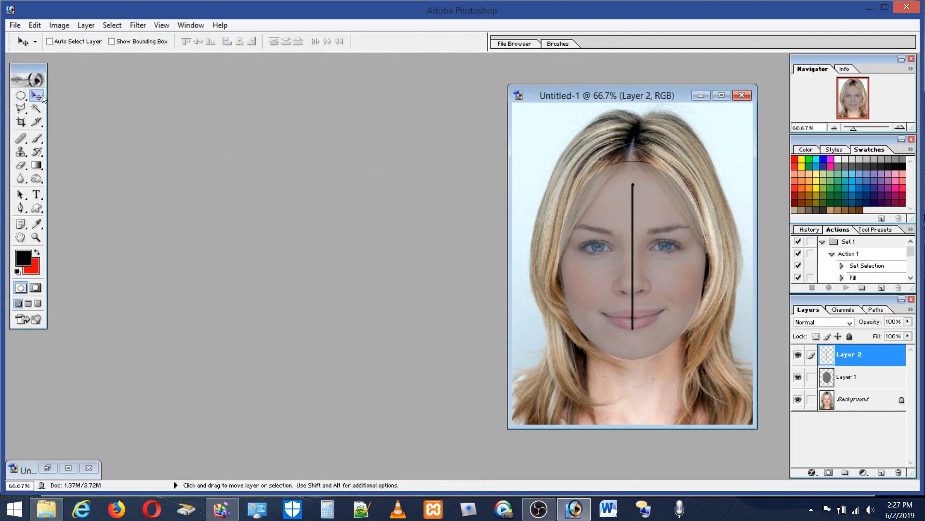
left_click_drag(633, 252, 634, 230)
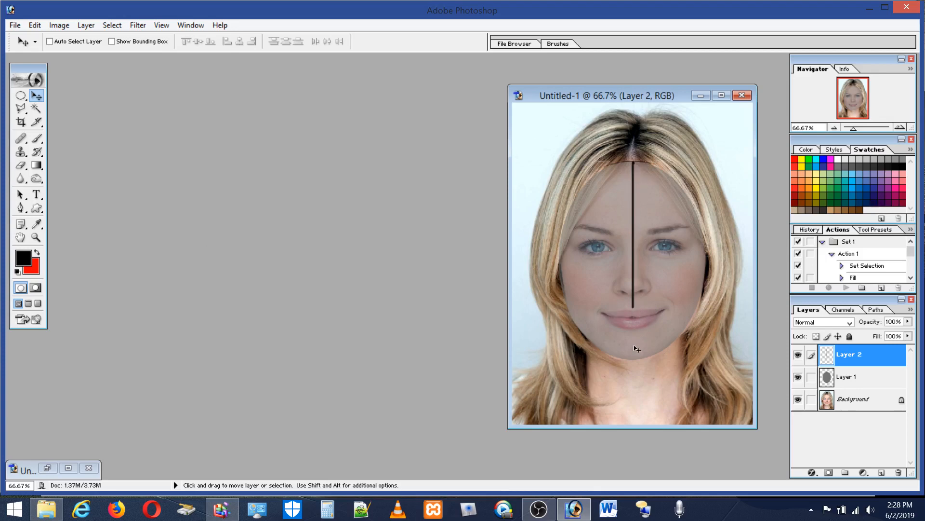
Step: Frame the gap between the line's lower end and the chin with a rectangular selection and move the outline to the oval's top for comparison
left_click(20, 95)
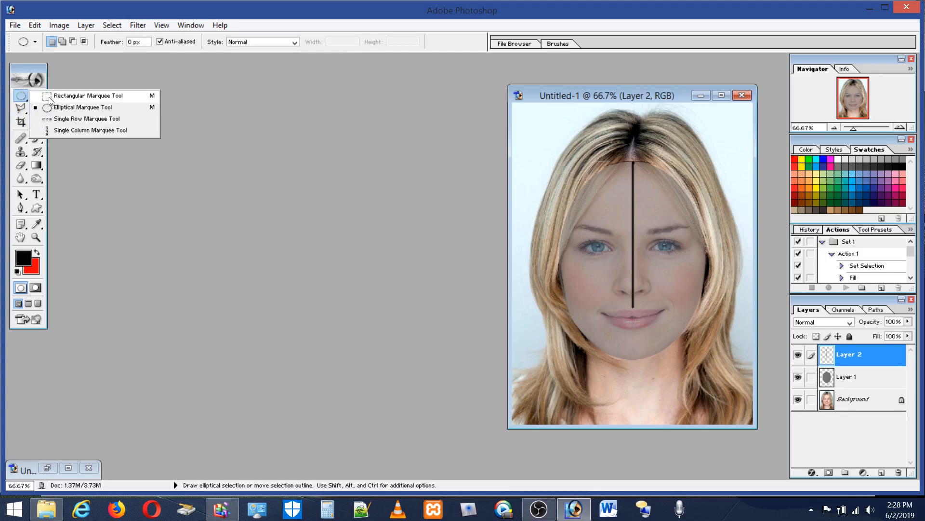
left_click(49, 98)
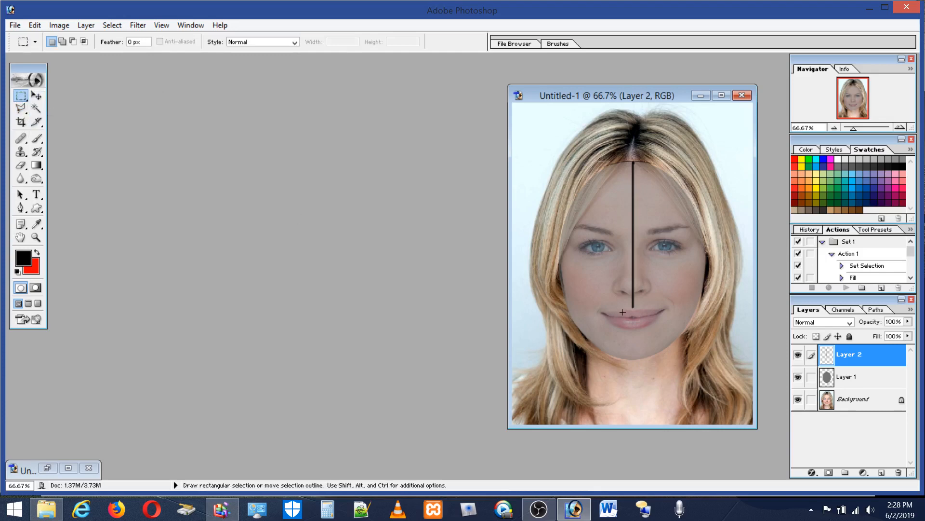
left_click_drag(626, 309, 670, 359)
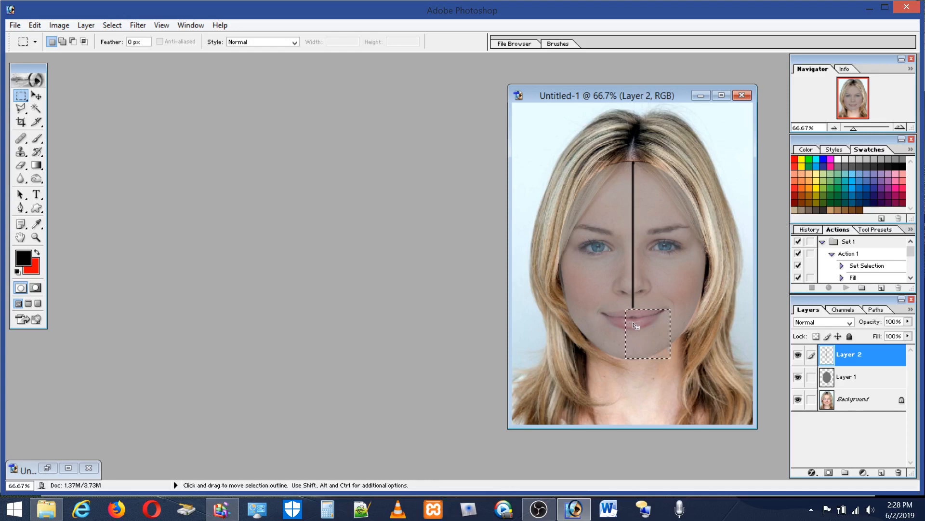
left_click(622, 308)
mouse_move(648, 335)
left_mouse_down()
mouse_move(667, 359)
mouse_move(639, 345)
left_mouse_up()
left_click_drag(640, 340, 641, 188)
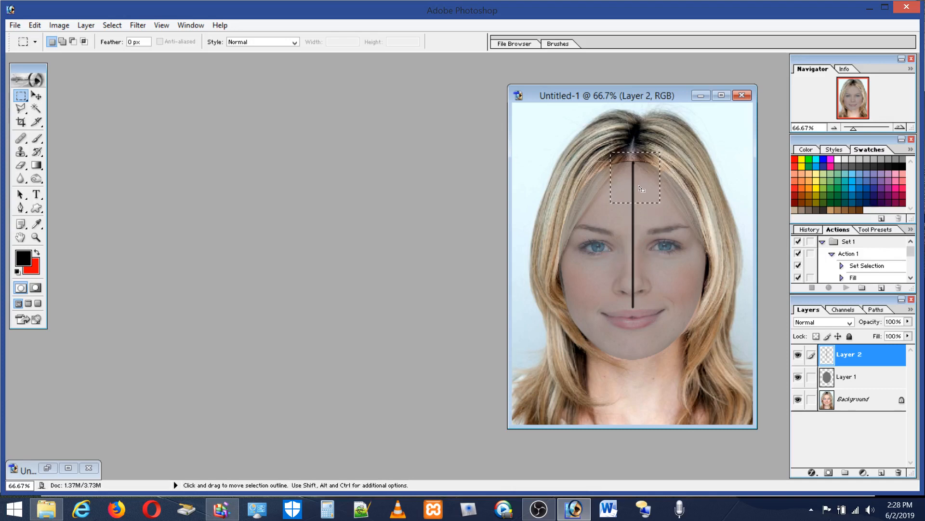
left_click(646, 160)
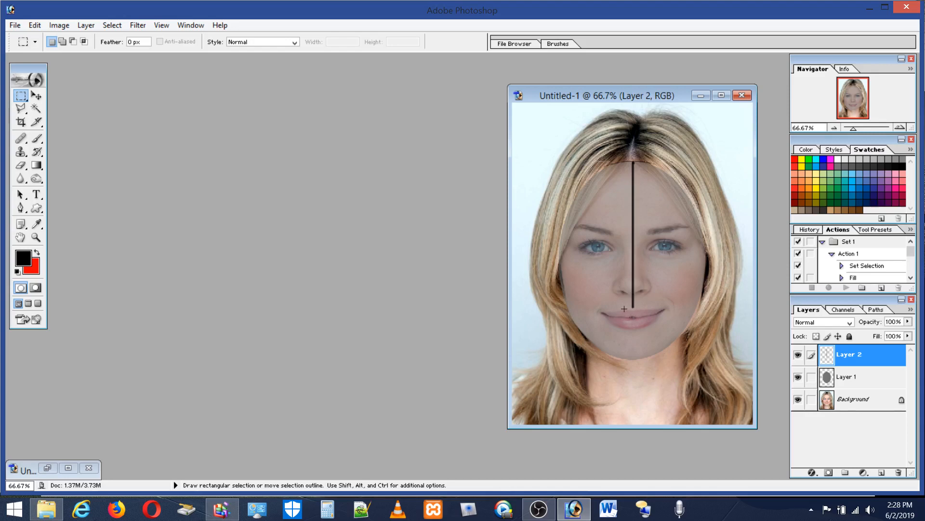
left_click_drag(646, 329, 638, 197)
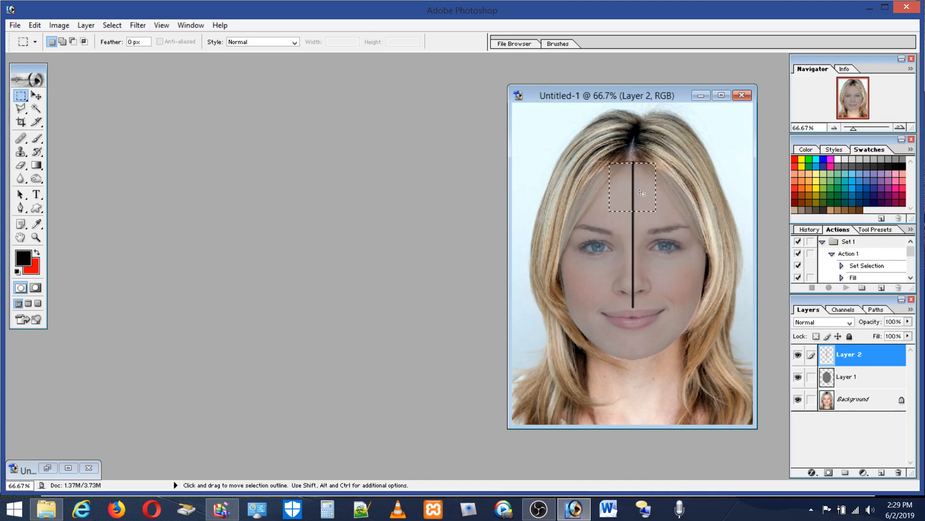
left_click(682, 184)
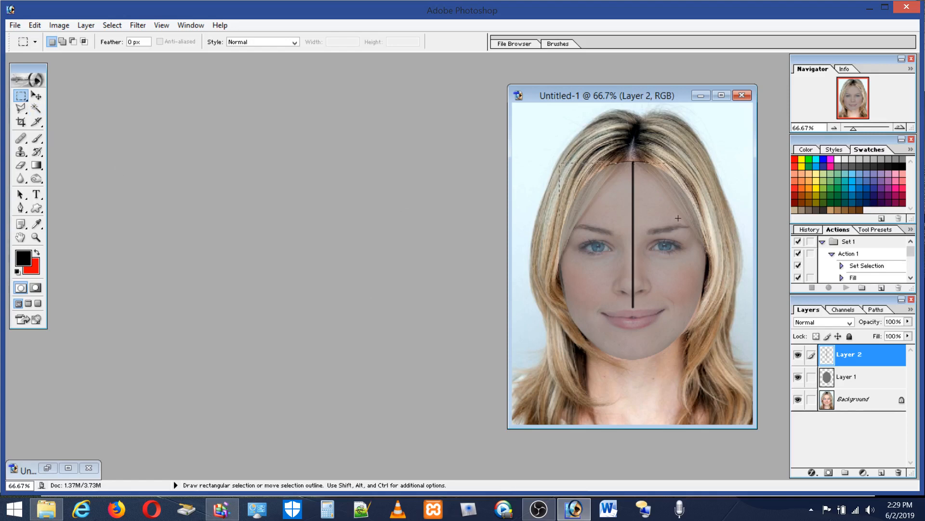
left_click_drag(694, 269, 697, 277)
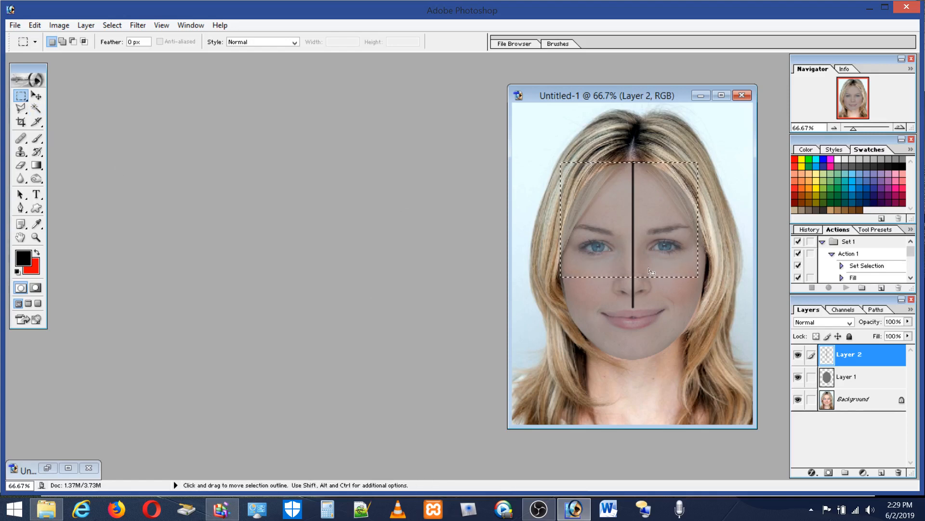
left_click(678, 306)
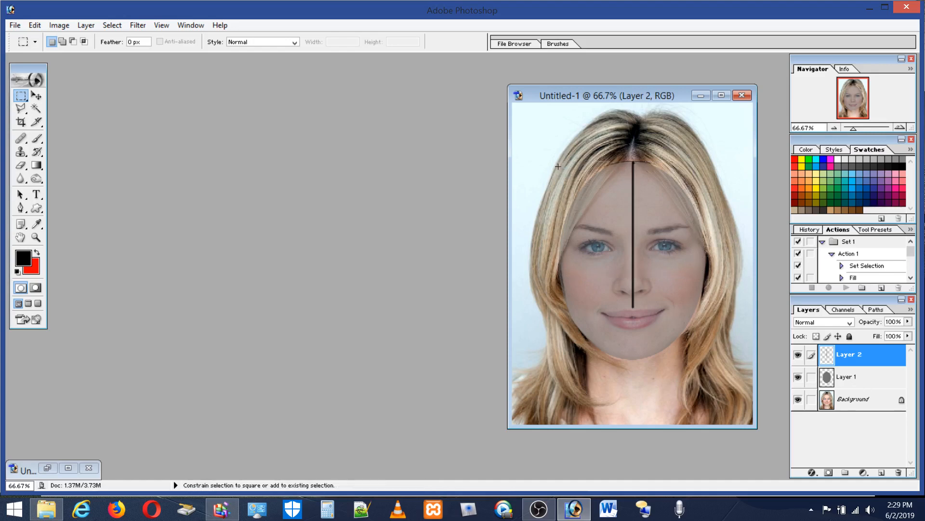
Step: Make a square selection around the face, align its upper edge with the oval's top and its lower edge with the chin, and add a new layer
left_click_drag(550, 172, 684, 236)
left_click_drag(715, 264, 844, 368)
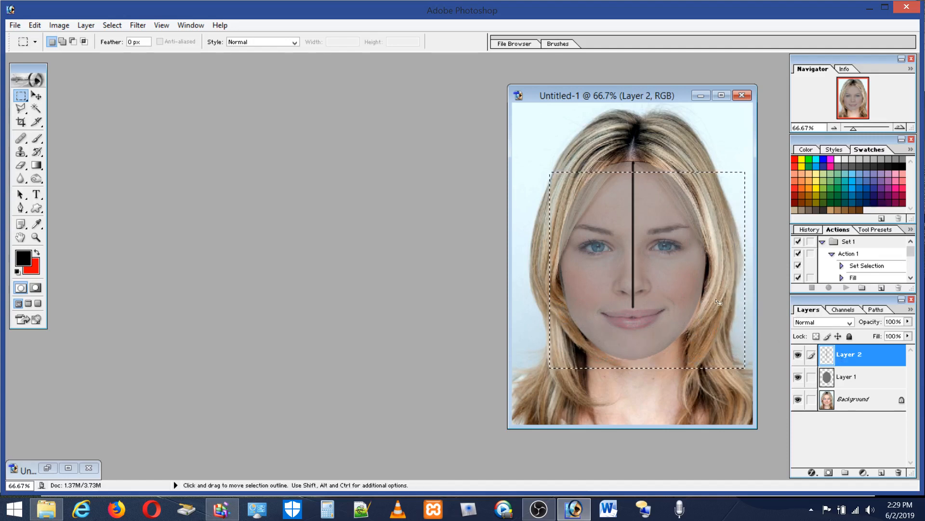
left_click_drag(710, 297, 700, 290)
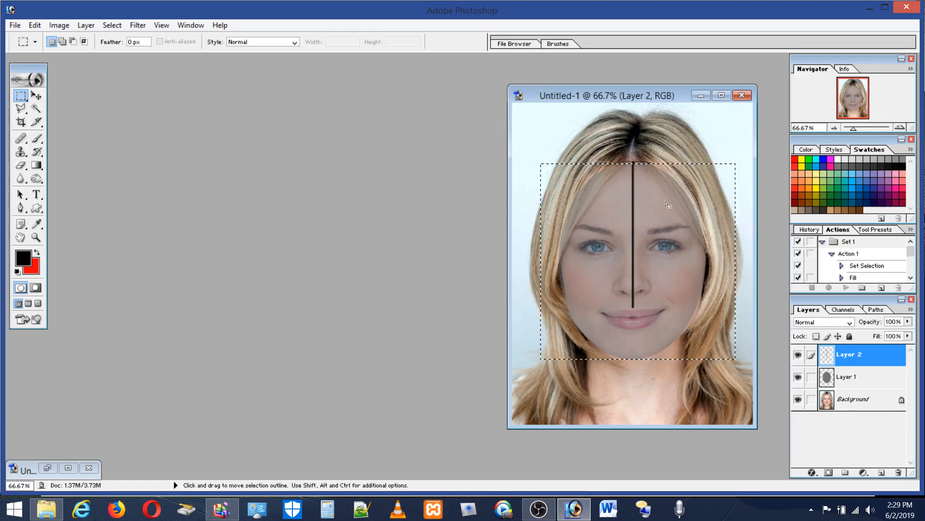
left_click(881, 472)
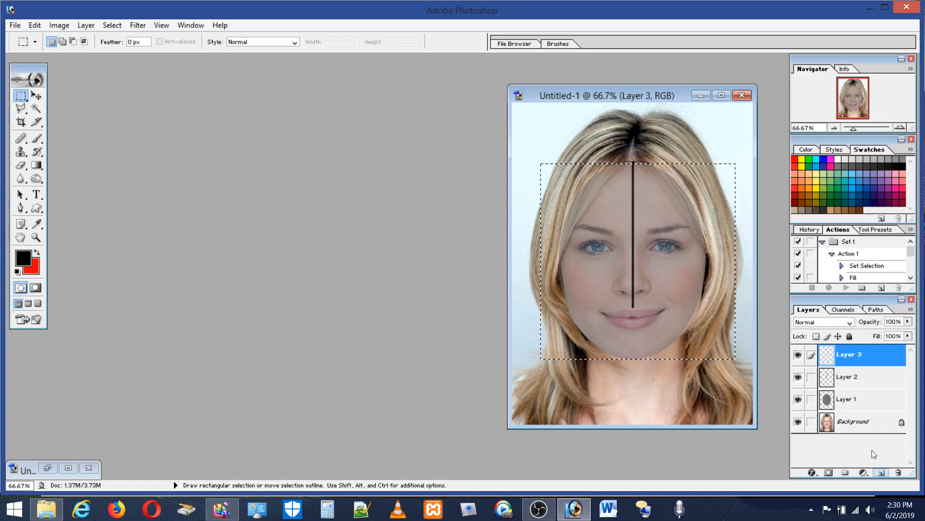
left_click(34, 25)
left_click(48, 244)
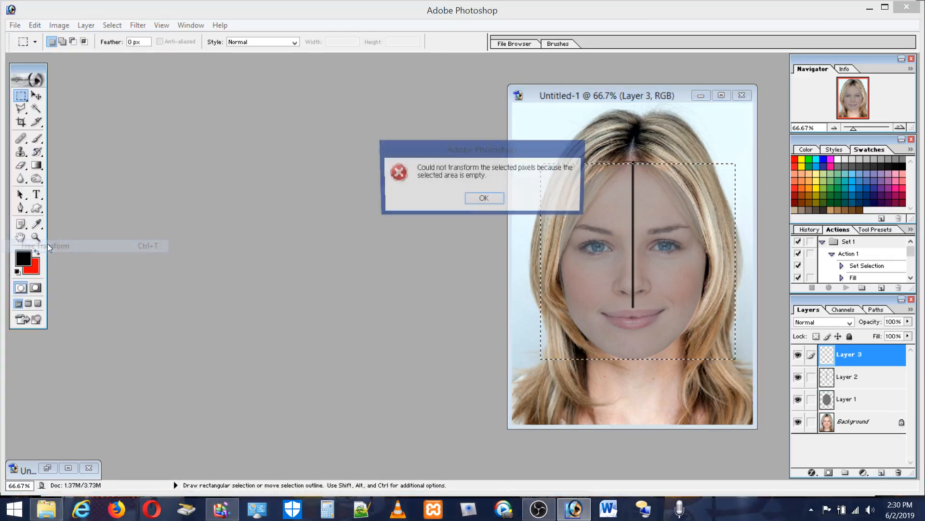
left_click(482, 198)
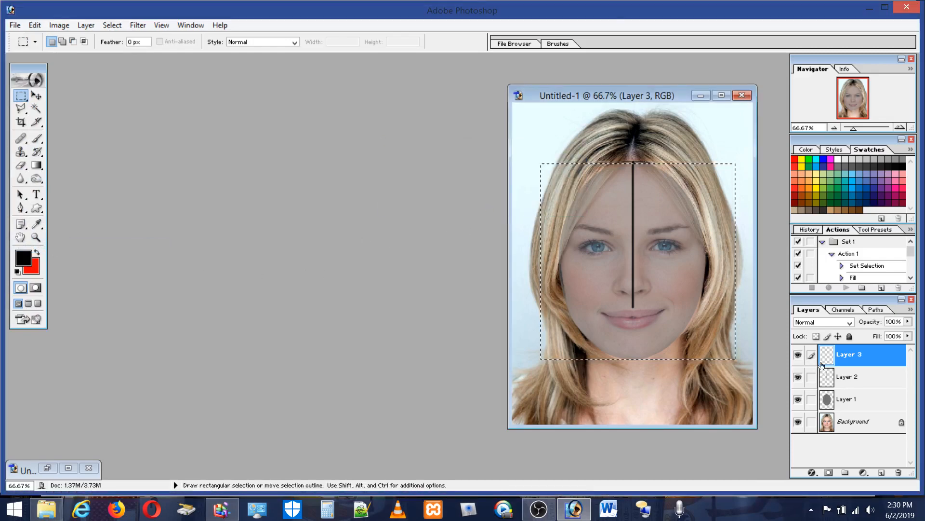
left_click(798, 355)
left_click(798, 356)
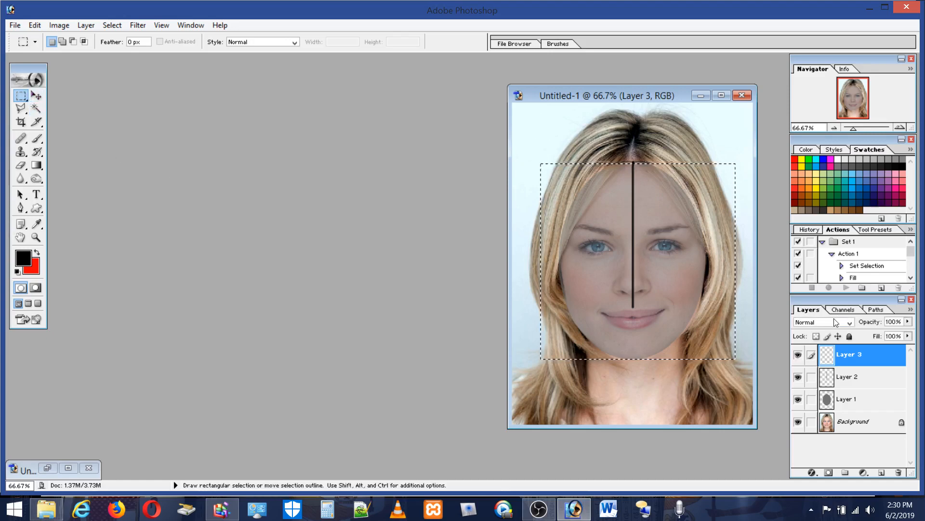
Step: Stroke the square selection with a 3 px black line inside its edge on the new layer, and deselect
left_click(35, 25)
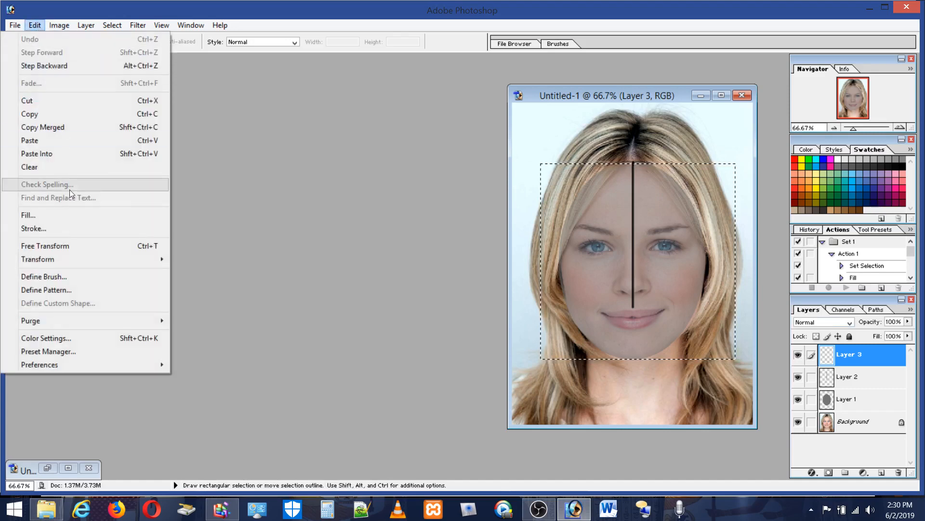
left_click(34, 228)
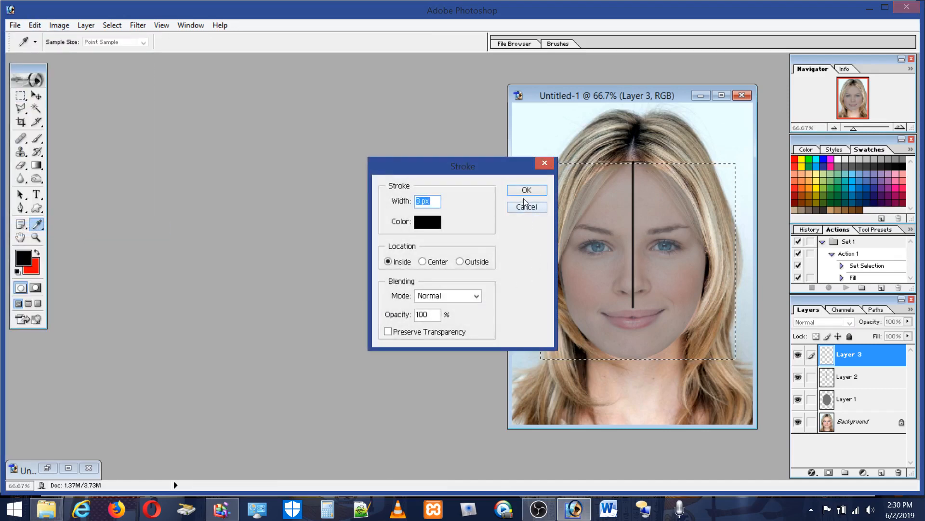
left_click(527, 192)
key("m")
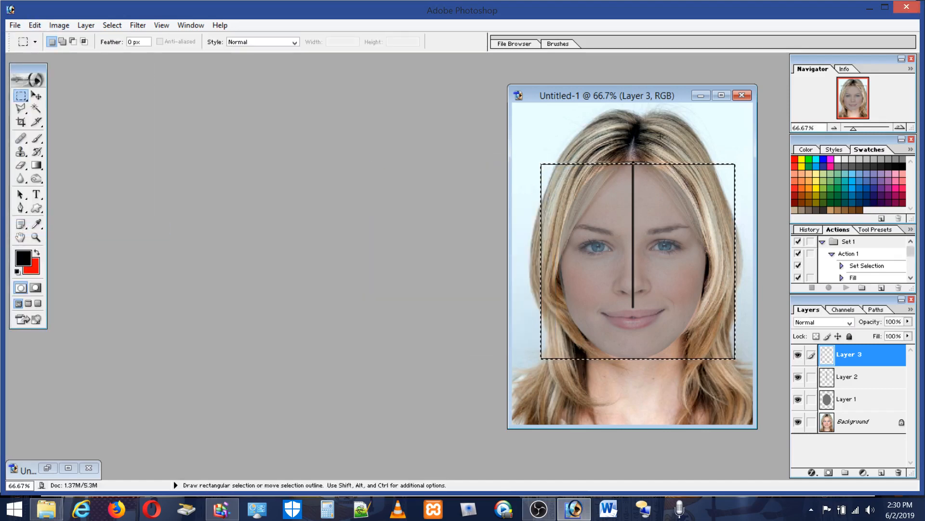
key("ctrl+d")
Step: Hide the black line layer and the grey oval layer, and move the square slightly left and down so it frames the face from hairline to chin
left_click(798, 377)
left_click(798, 399)
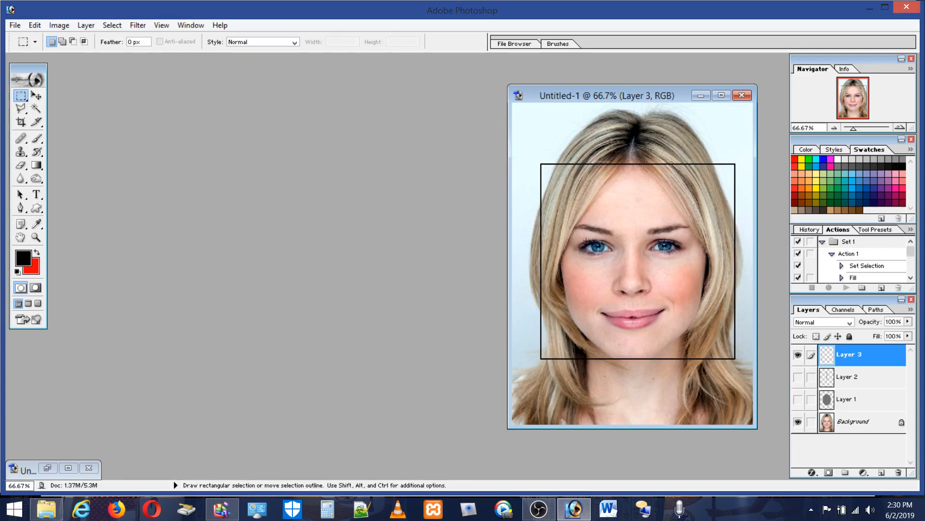
left_click(36, 96)
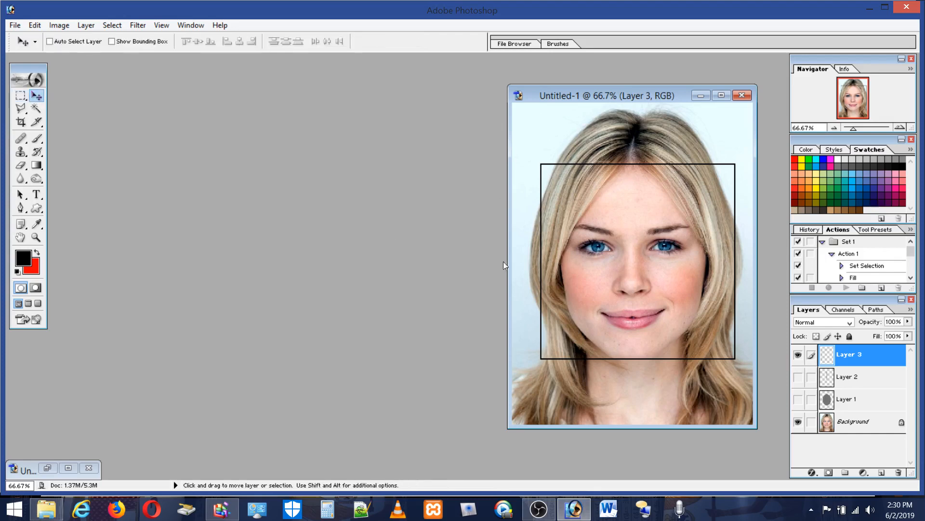
left_click_drag(652, 276, 645, 277)
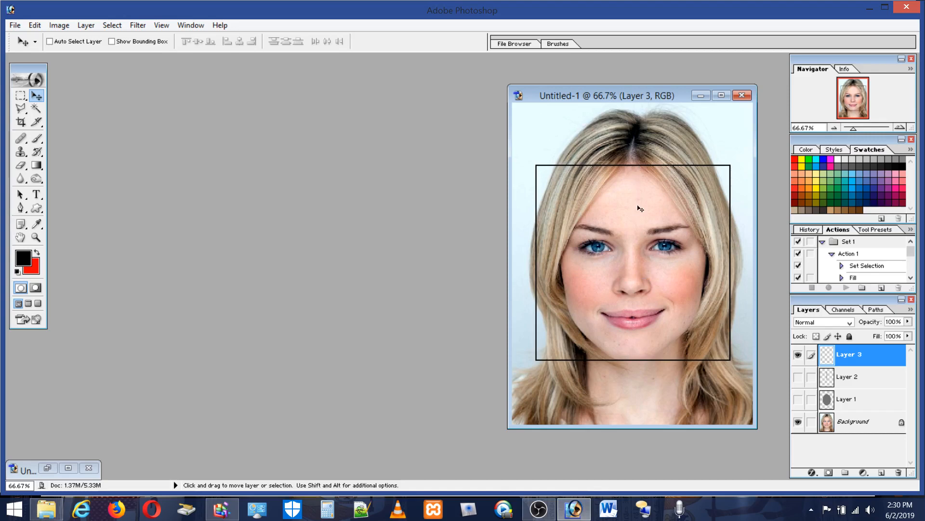
left_click_drag(638, 205, 640, 210)
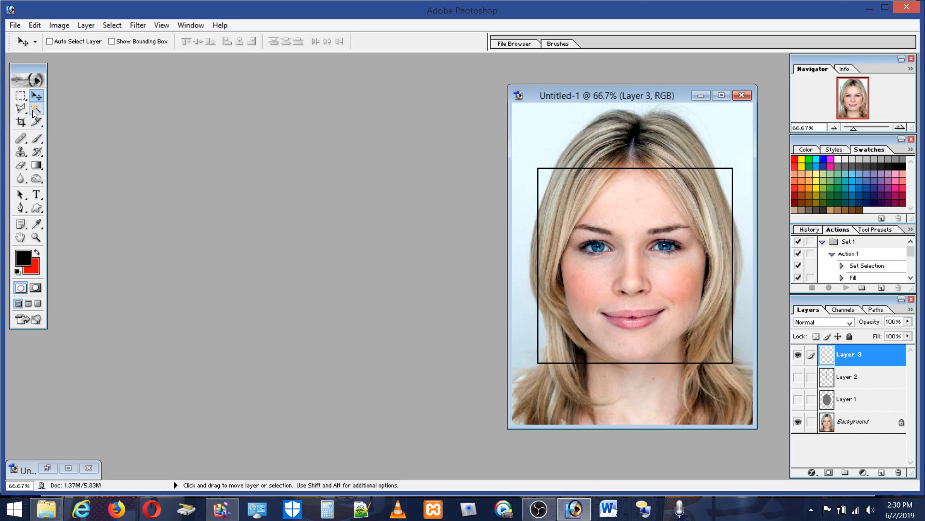
Step: Brush straight black 5 px diagonals across the square's lower corners, two along the right jaw and one from the left side's middle to the bottom's middle
left_click(37, 138)
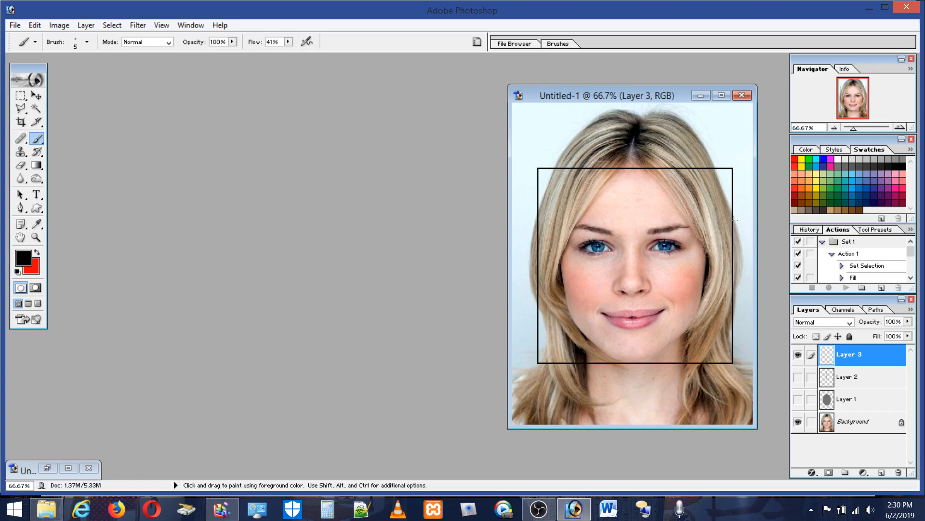
key("shift")
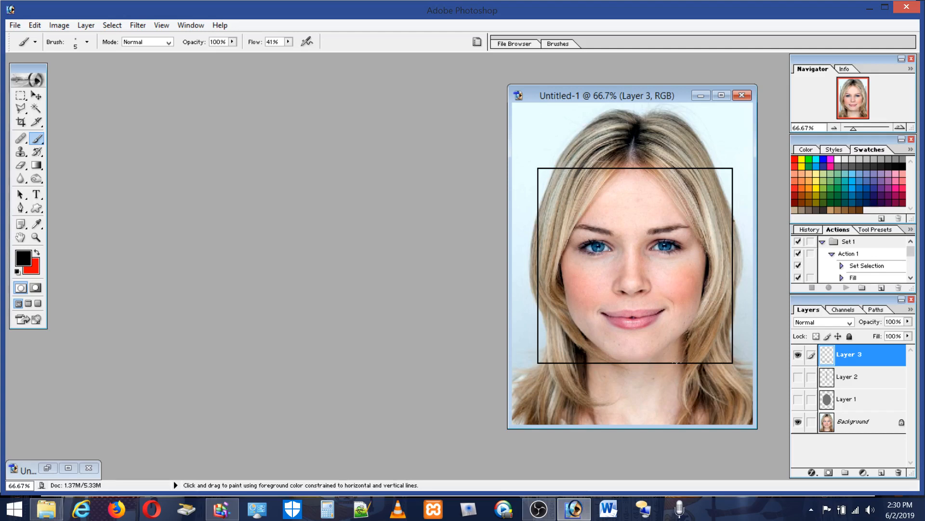
left_click(676, 362, "shift")
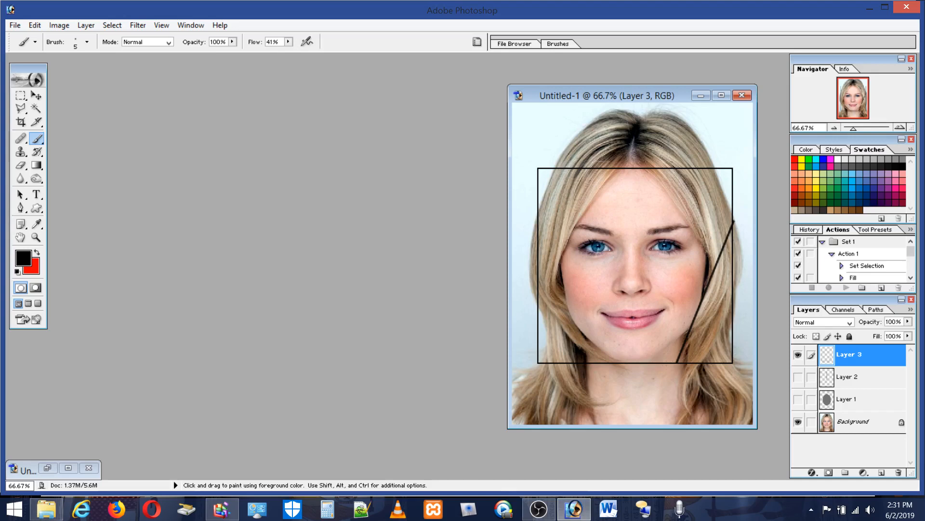
key("shift")
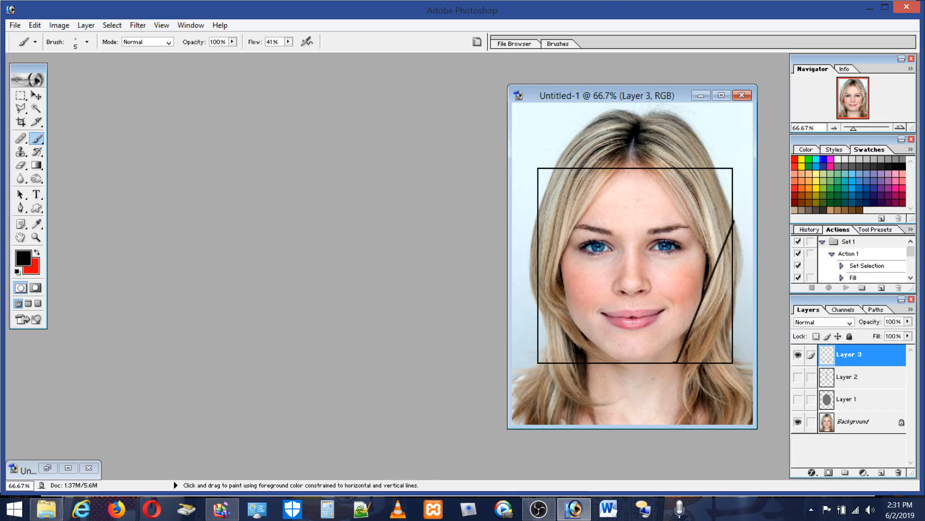
left_click(734, 222, "shift")
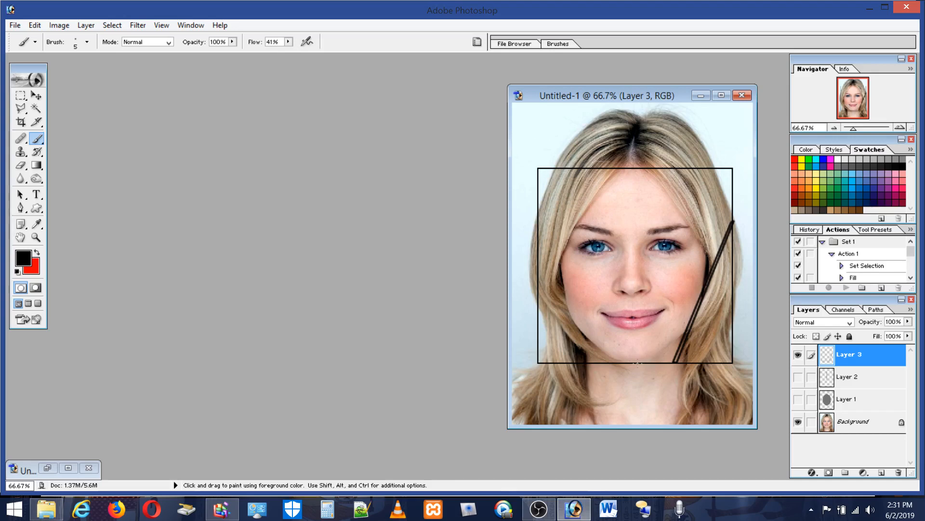
key("shift")
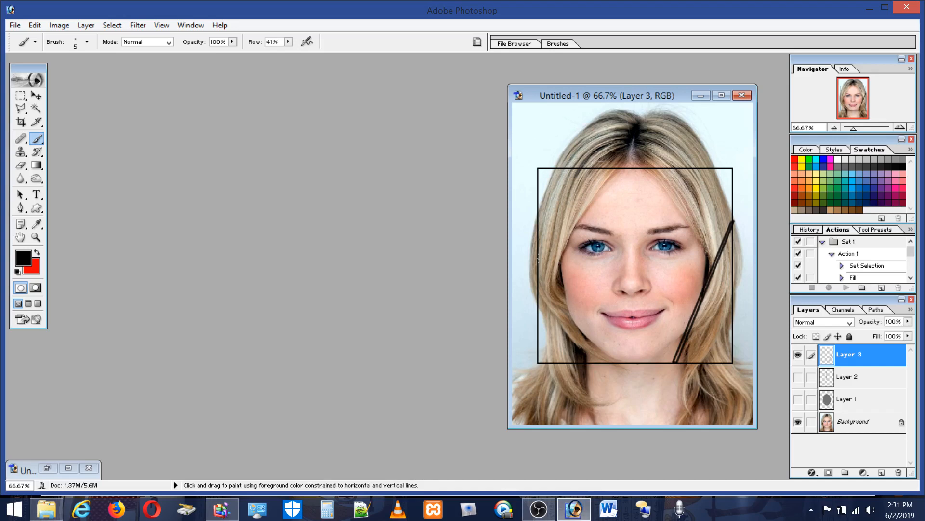
left_click(538, 265, "shift")
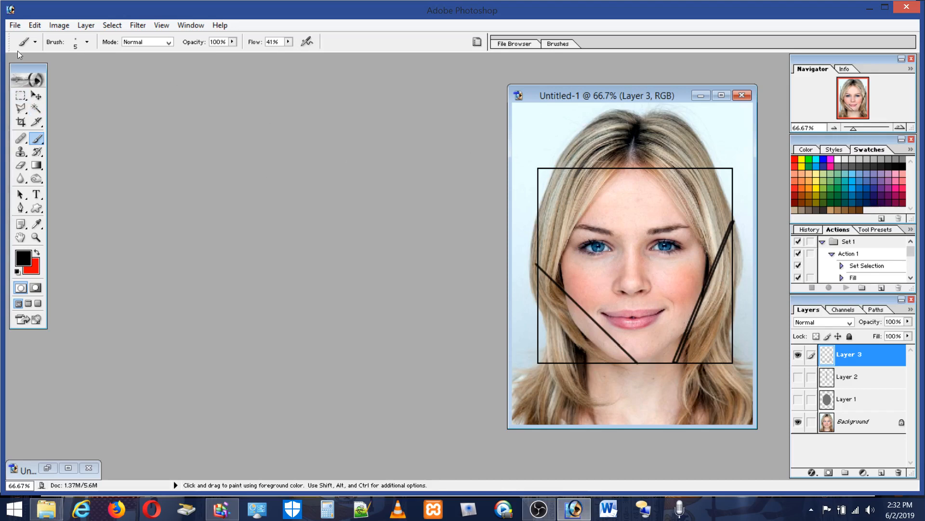
Step: Make a circular elliptical selection inside the square, touching all four of its sides
left_click(21, 98)
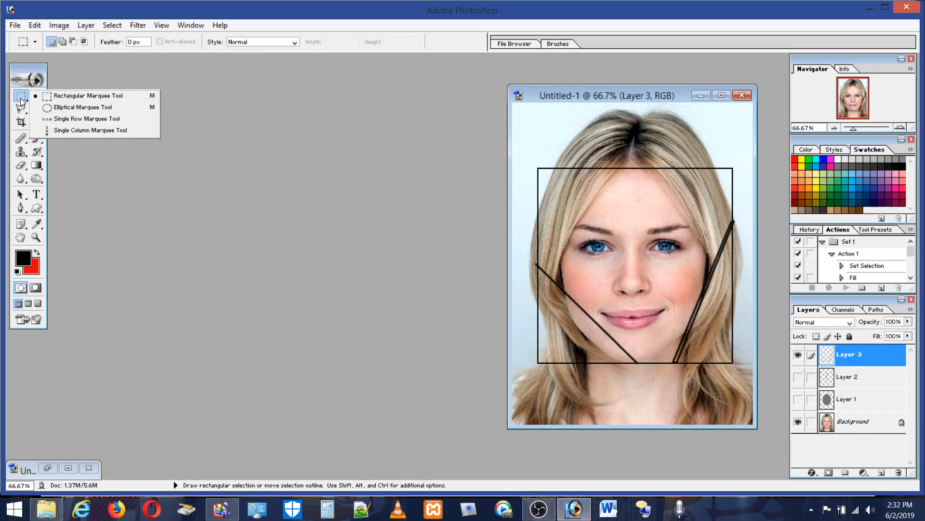
left_click(54, 107)
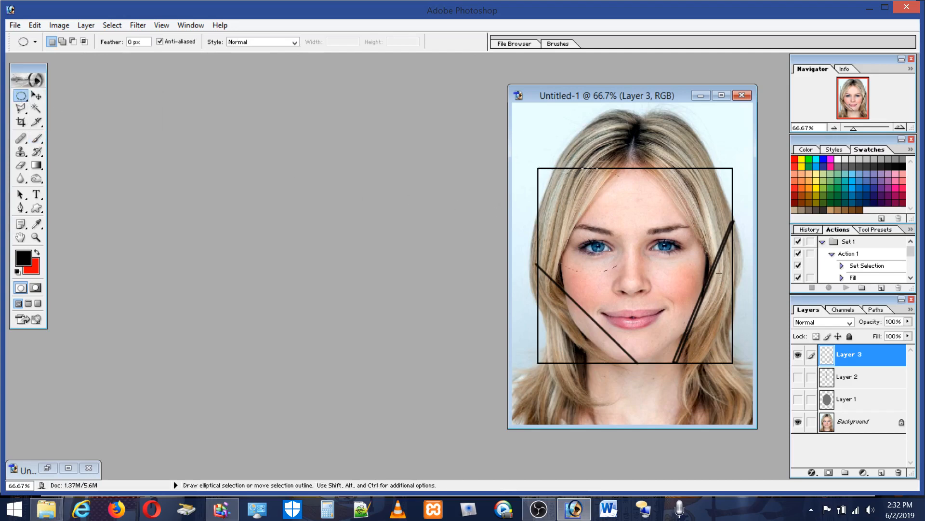
key("shift")
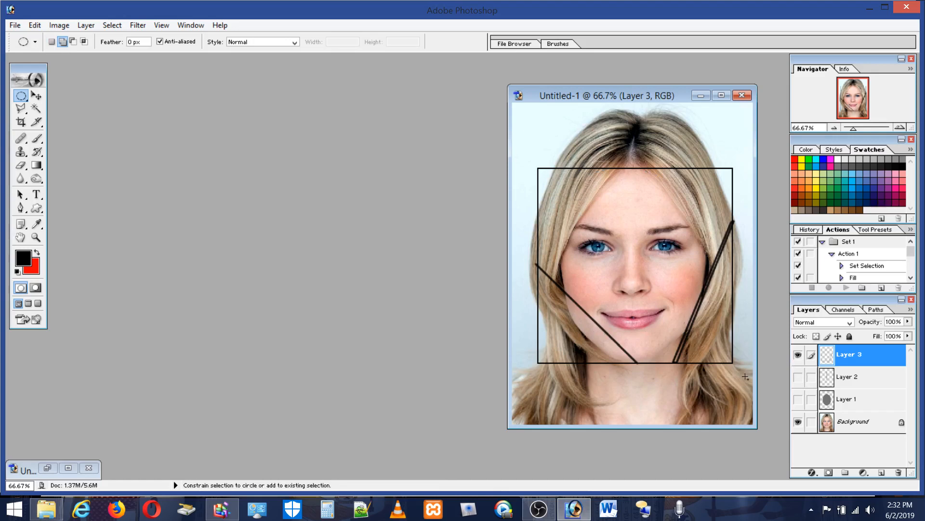
left_click_drag(722, 352, 539, 168)
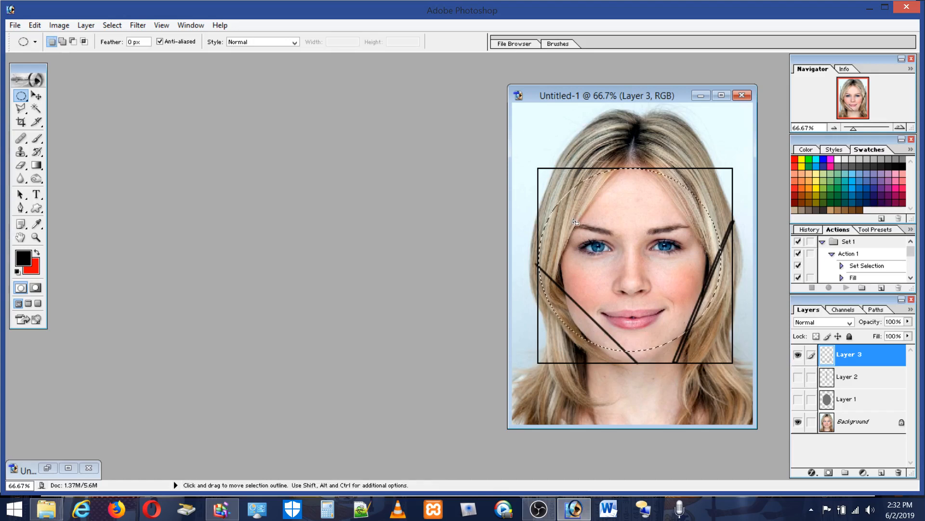
left_click(537, 167)
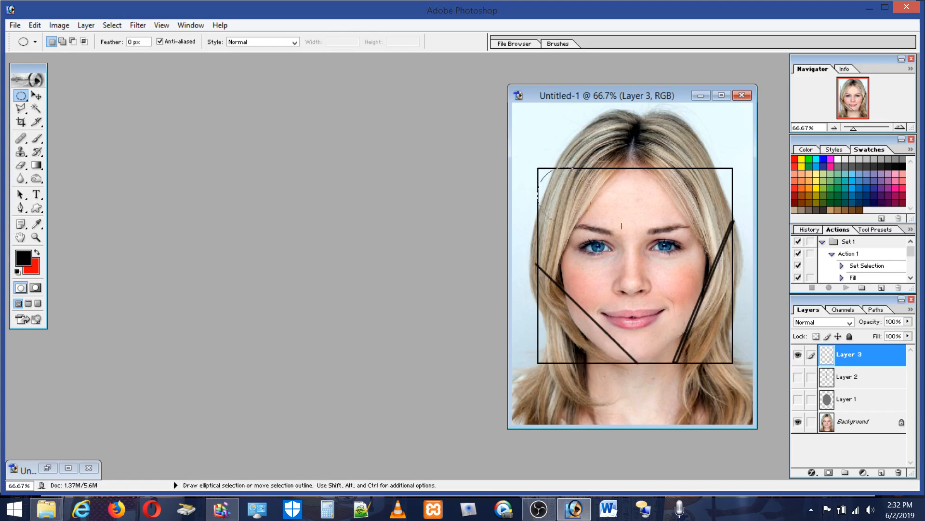
left_click_drag(710, 329, 733, 364)
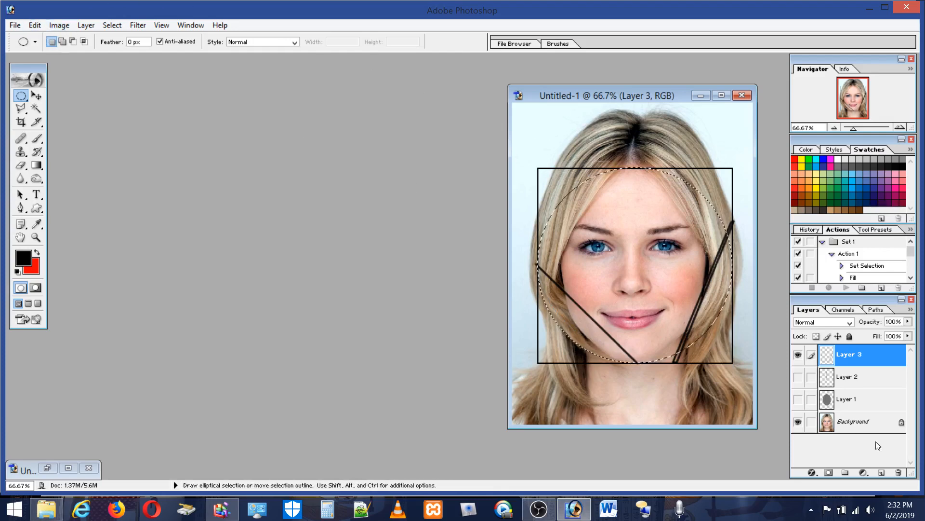
Step: Stroke the circle selection with a 3 px black line on a new layer, deselect, and hide and reshow the square's layer for comparison
left_click(880, 471)
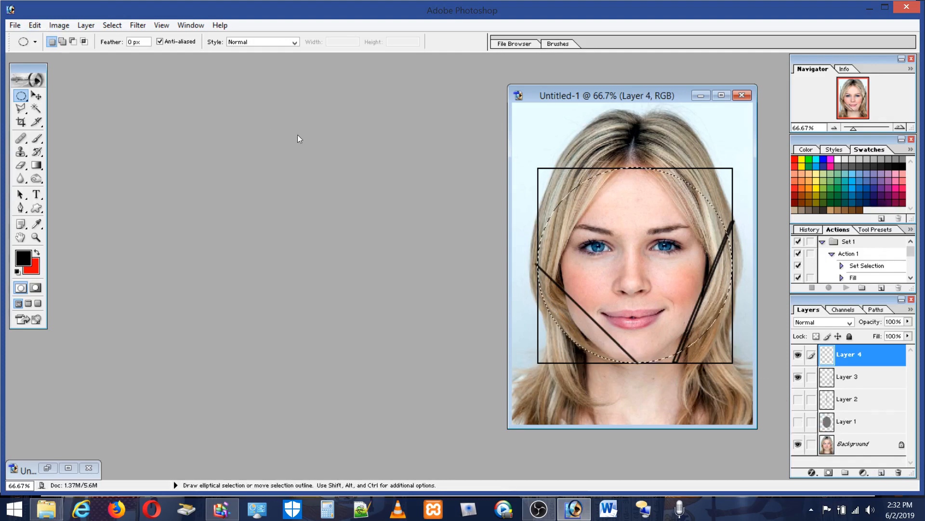
left_click(35, 25)
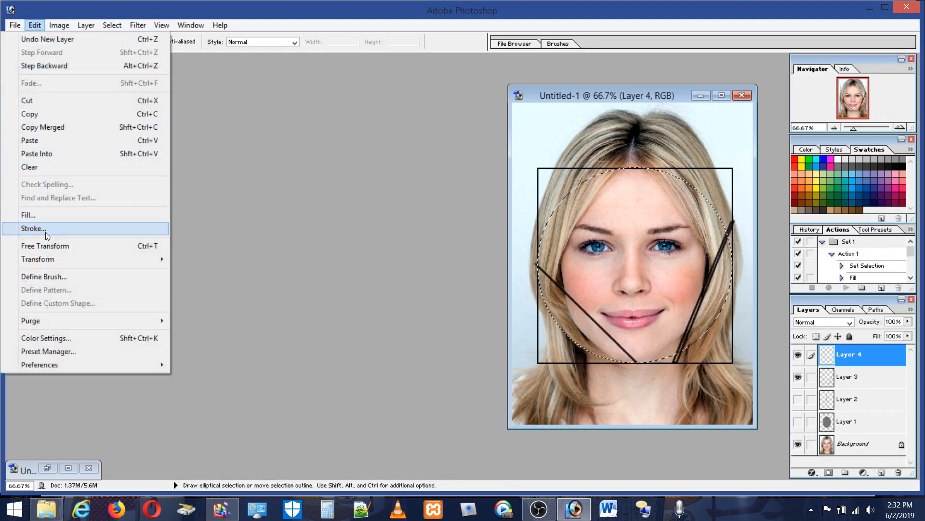
left_click(44, 229)
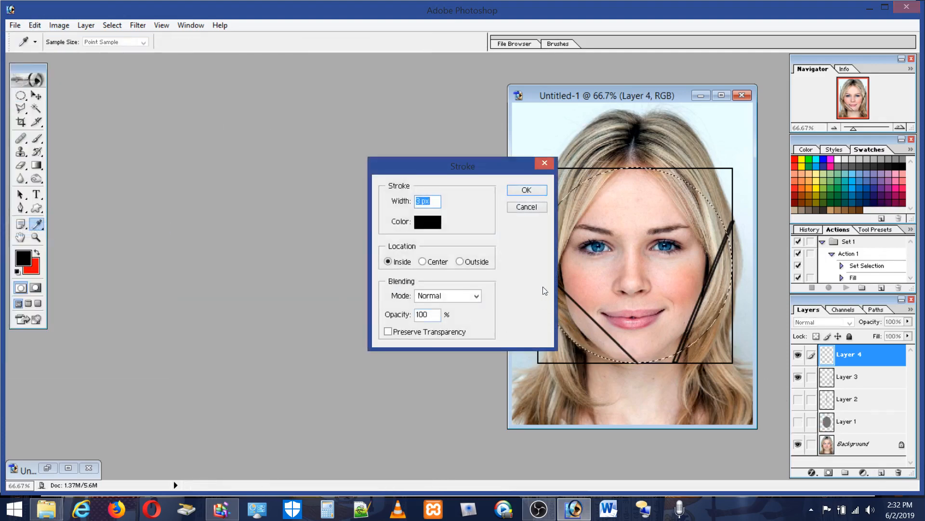
left_click(525, 190)
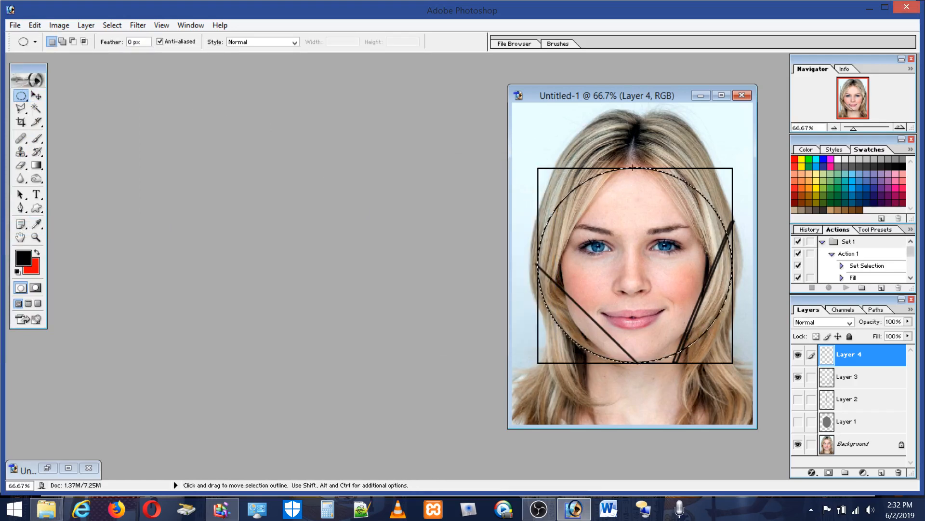
key("ctrl+d")
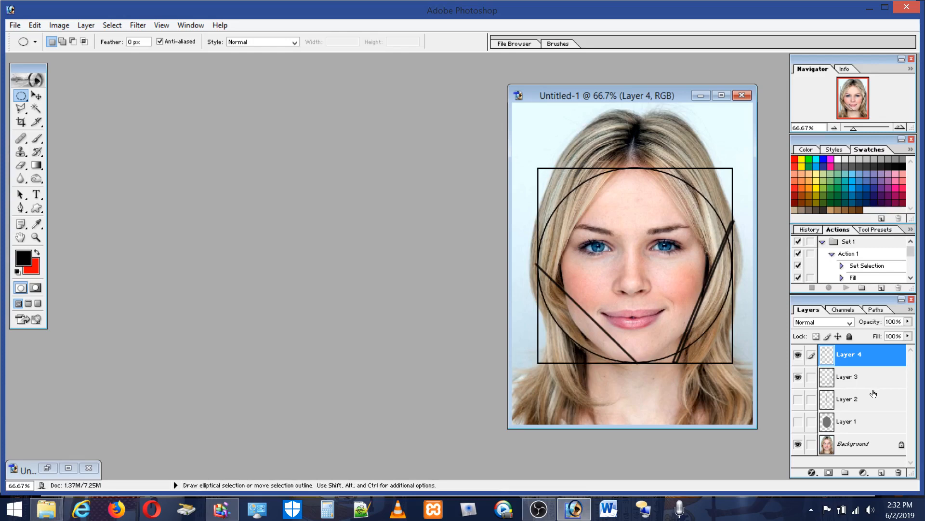
left_click(799, 378)
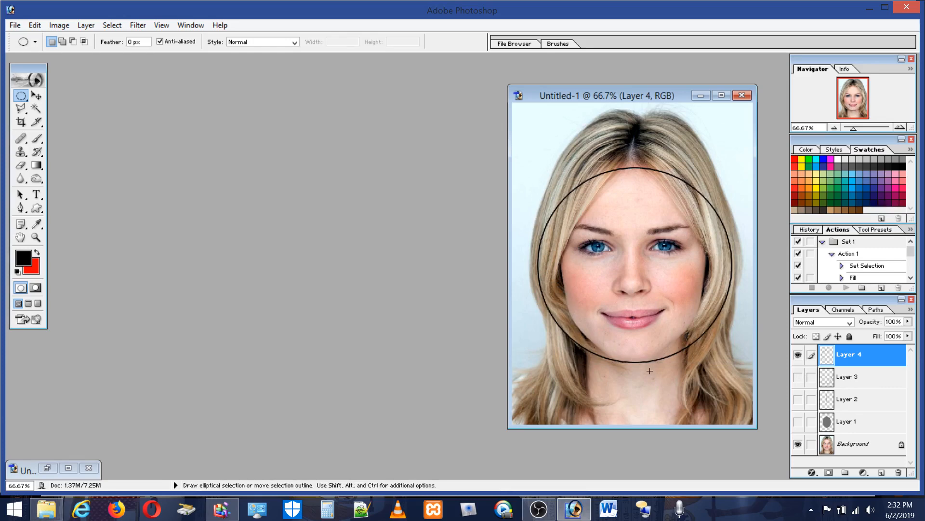
left_click(799, 377)
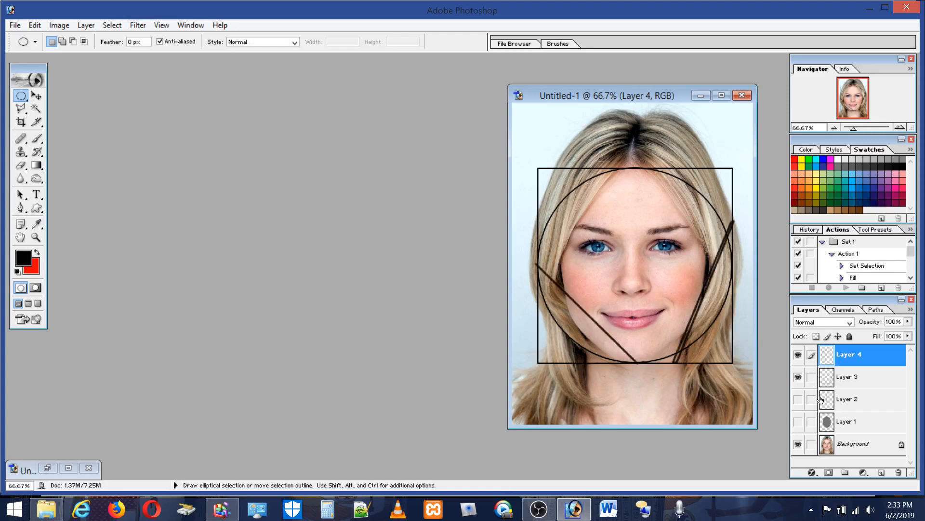
Step: Toggle the black line layer and the square layer for comparison, and hide the square and circle layers to leave the bare portrait
left_click(798, 400)
left_click(798, 399)
left_click(798, 377)
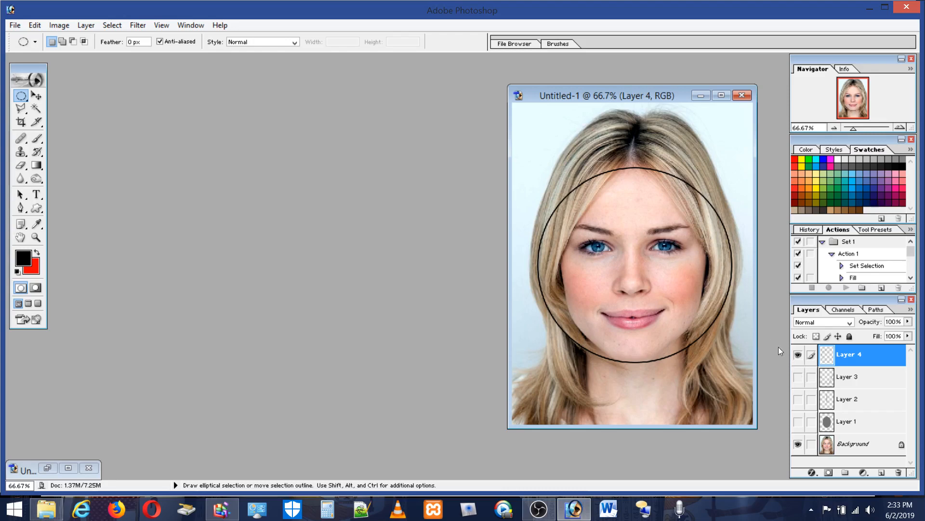
left_click(799, 377)
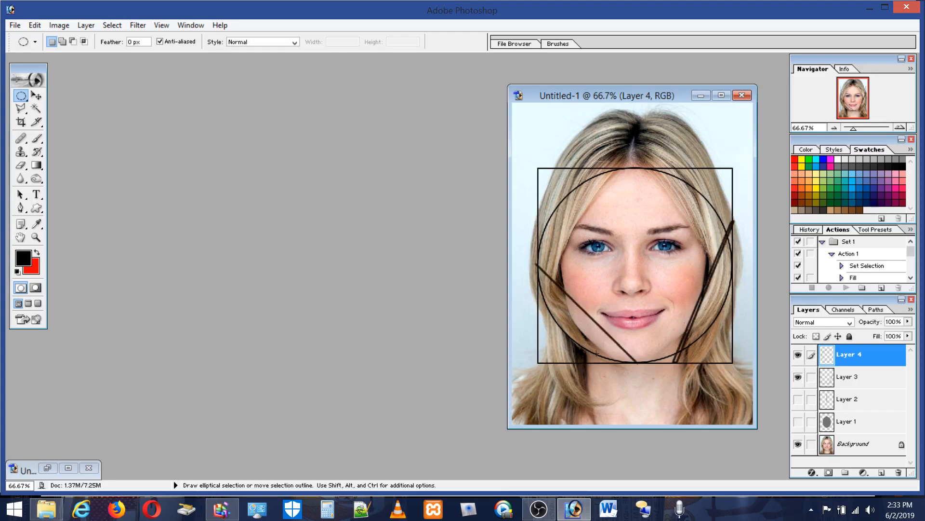
left_click(798, 376)
left_click(799, 355)
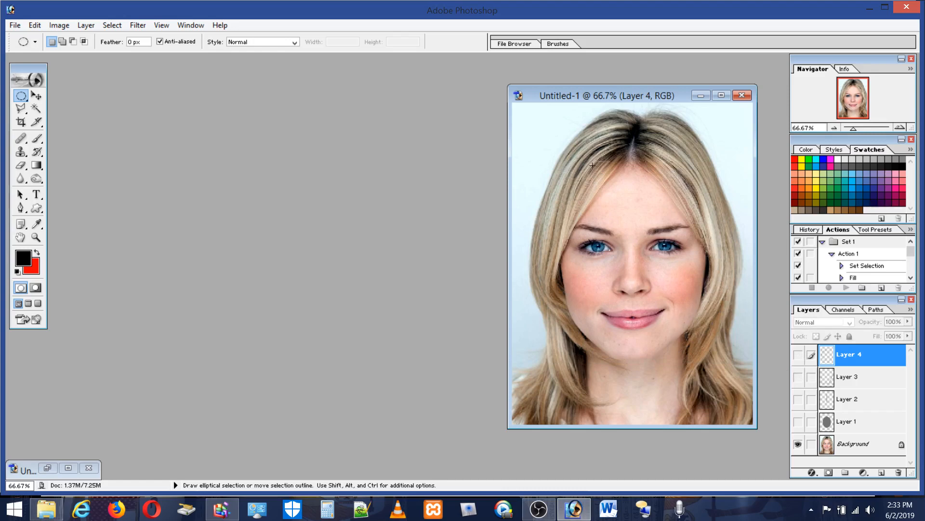
Step: Show and hide the square, line and oval layers one at a time, leaving only the circle layer visible over the portrait
left_click(798, 377)
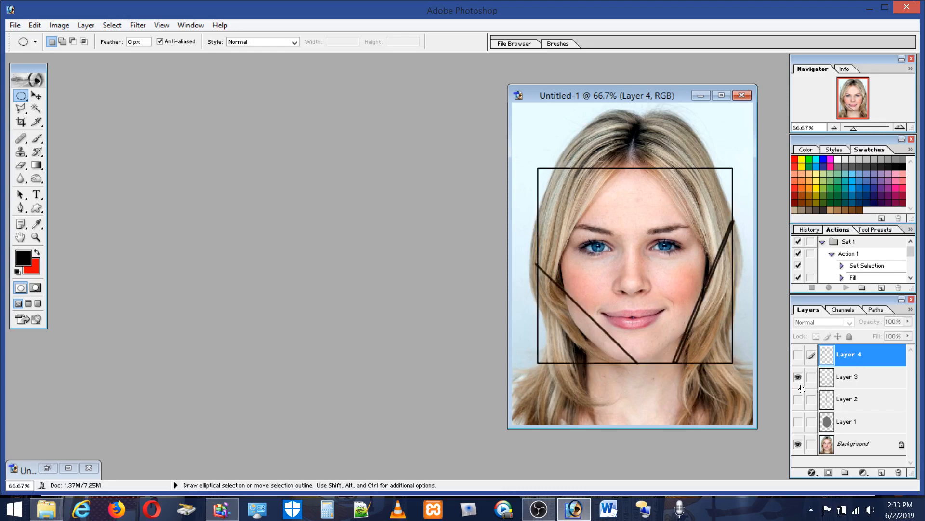
left_click(798, 377)
left_click(798, 399)
left_click(798, 399)
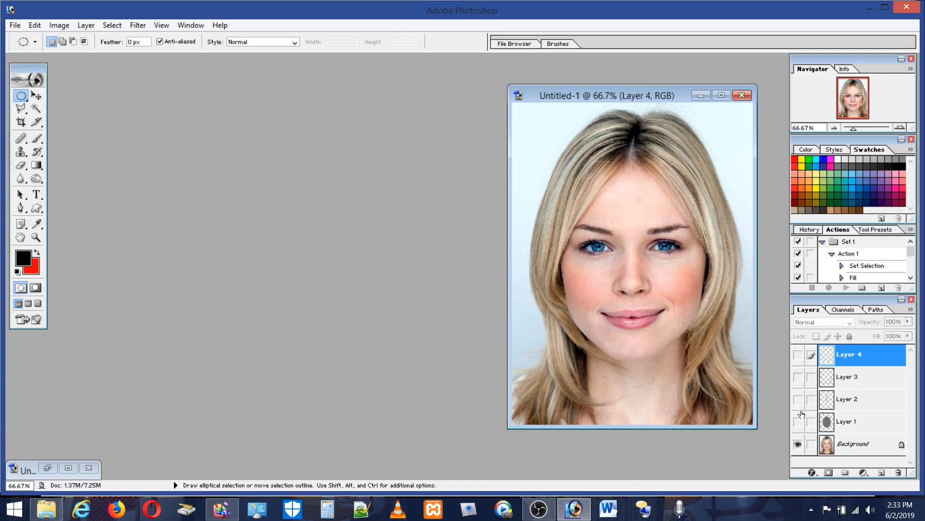
left_click(798, 422)
left_click(799, 421)
left_click(798, 377)
left_click(799, 377)
left_click(798, 355)
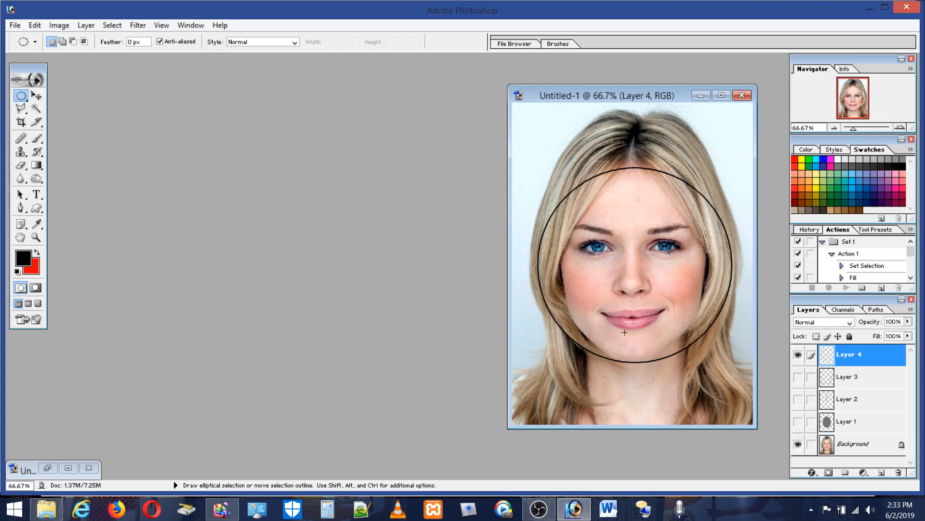
Step: Compare the square and circle overlays alone and together on the face, and hide both layers
left_click(799, 354)
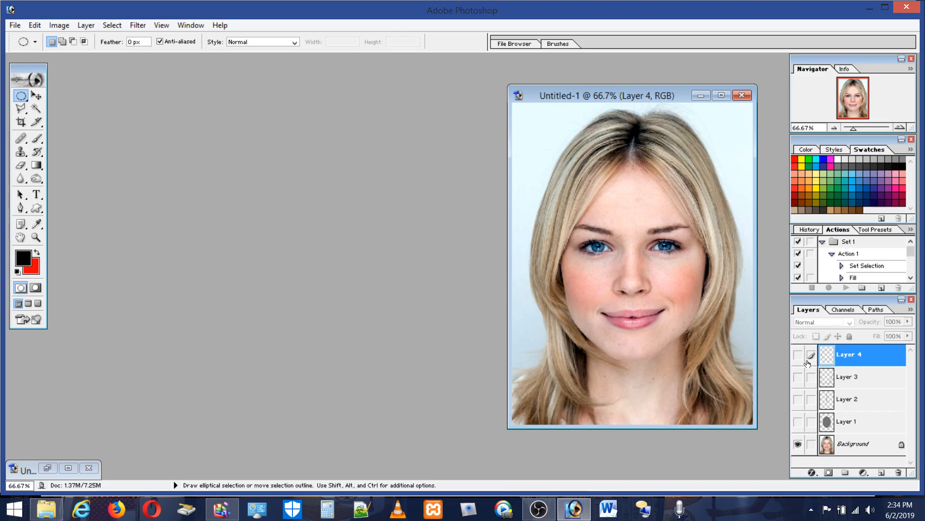
left_click(797, 377)
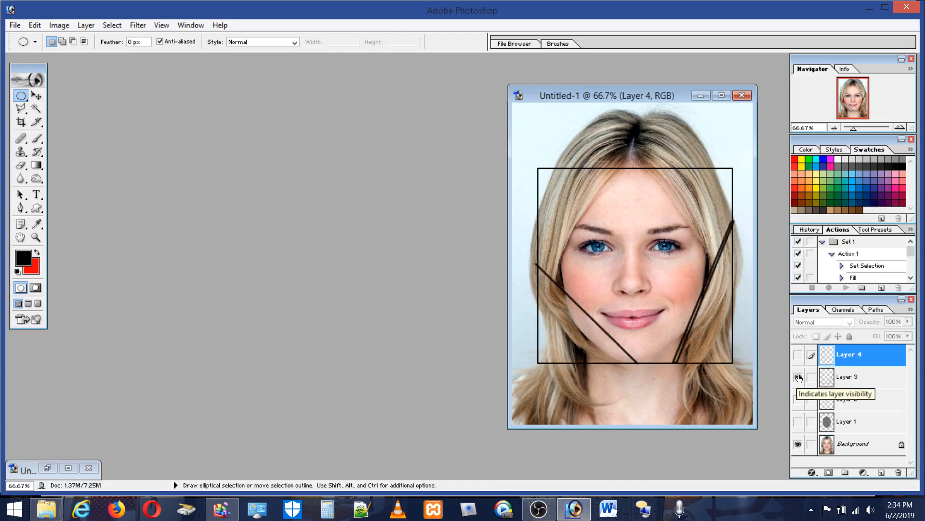
left_click(798, 377)
left_click(799, 356)
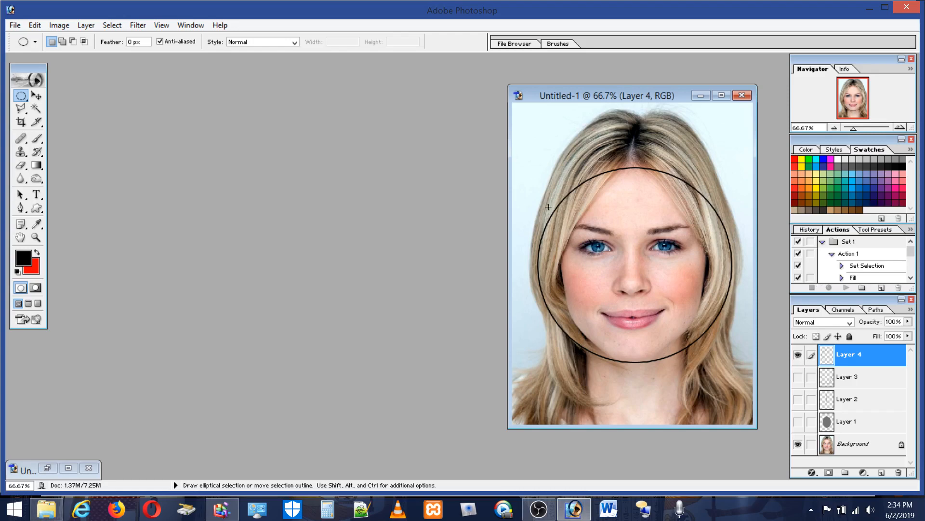
left_click(798, 376)
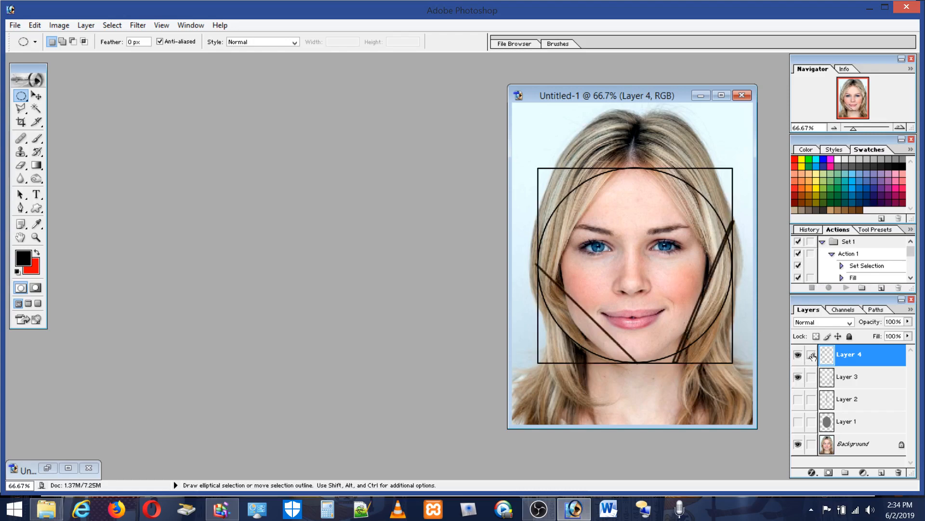
left_click(798, 355)
left_click(798, 376)
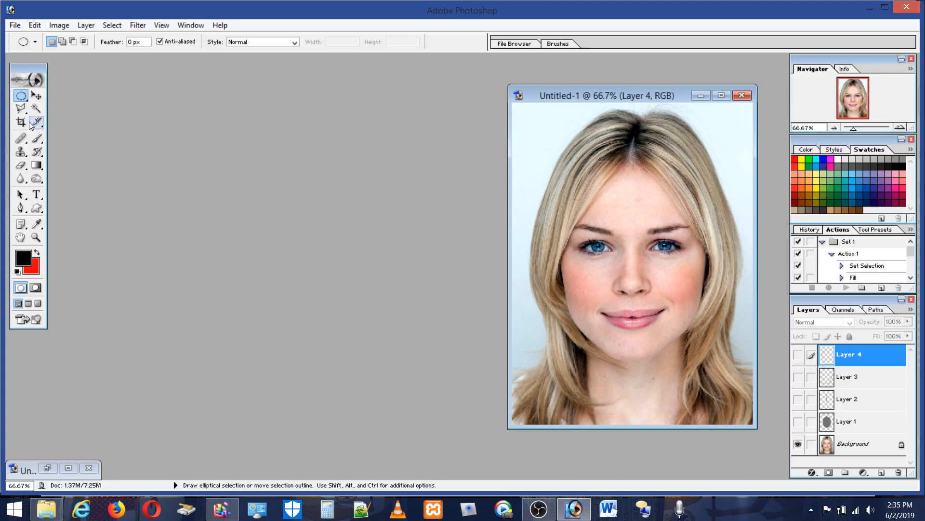
Step: Make a triangular polygonal selection from the outer eye corners up to the hairline's centre, and try to clear it on the hidden circle layer
left_click(20, 108)
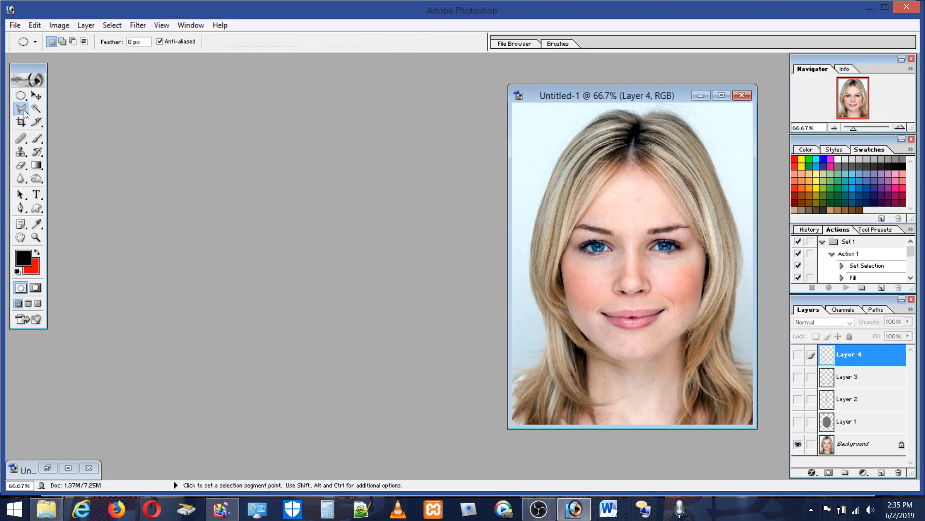
left_click(579, 248)
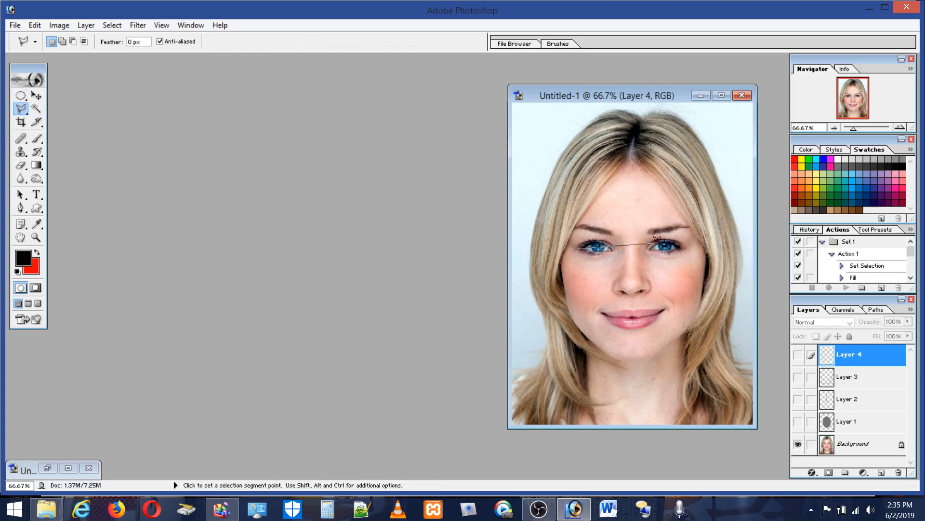
left_click(686, 247)
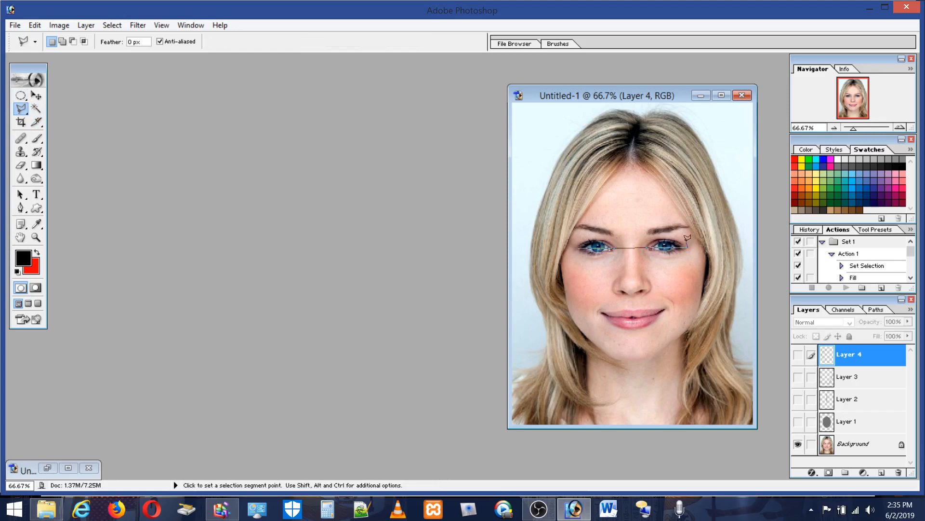
left_click(630, 167)
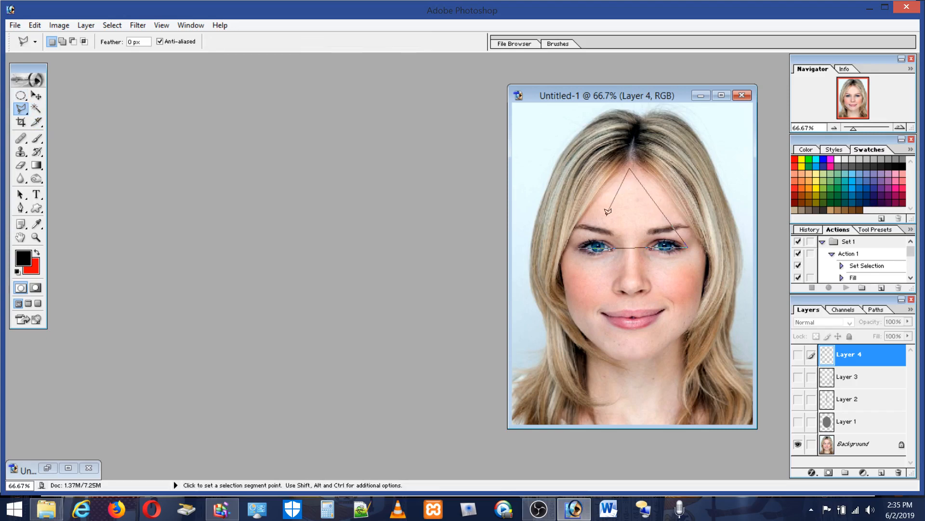
left_click(580, 245)
key("Delete")
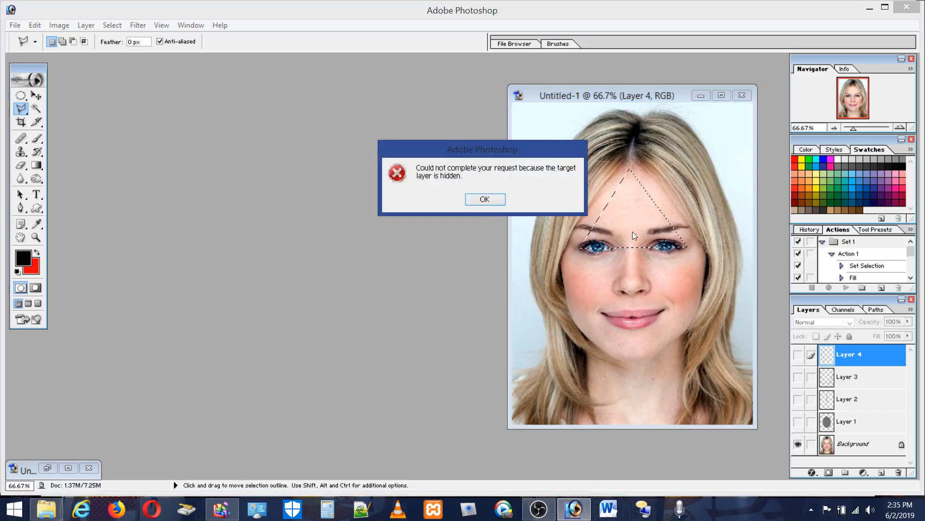
left_click(486, 199)
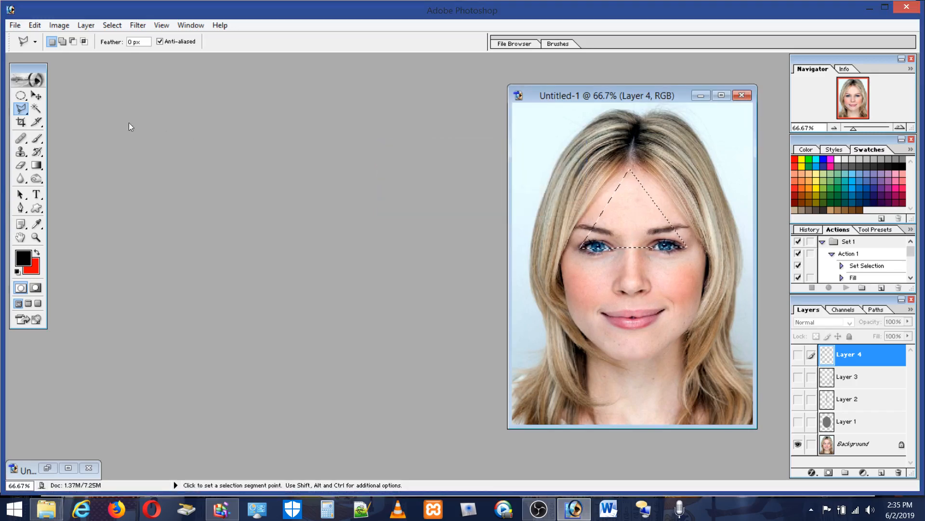
left_click(22, 96)
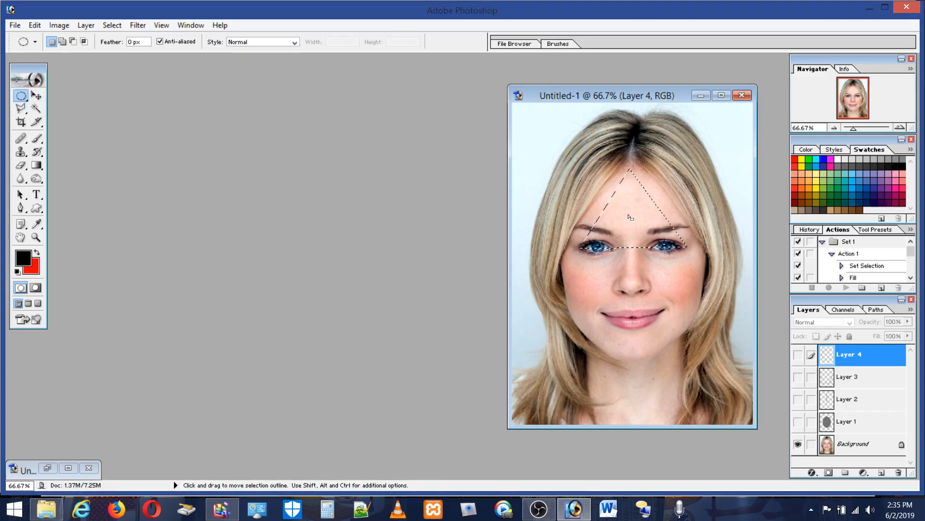
key("Delete")
left_click(485, 199)
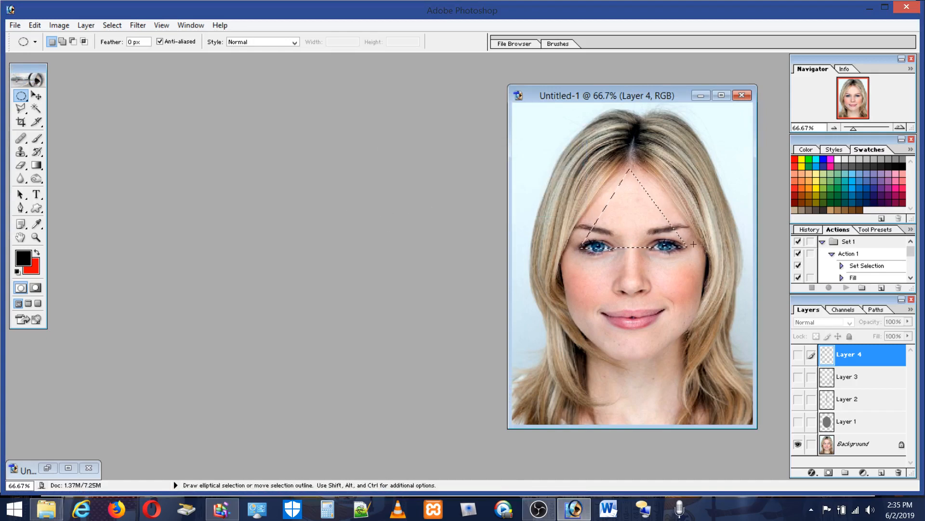
Step: Show the circle layer, and move the triangular selection down between the nose bridge and the mouth before deselecting it
left_click(798, 355)
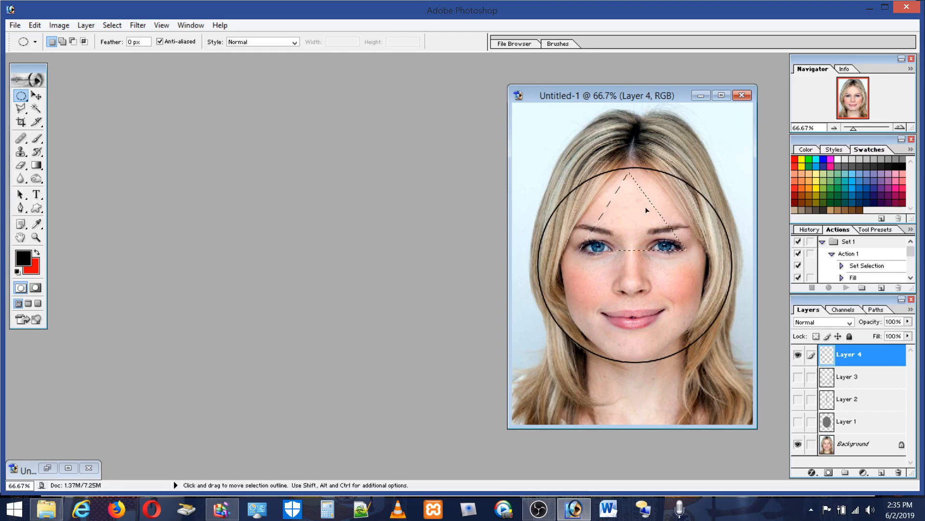
left_click_drag(646, 206, 648, 272)
left_click(36, 237)
left_click_drag(718, 341, 718, 341)
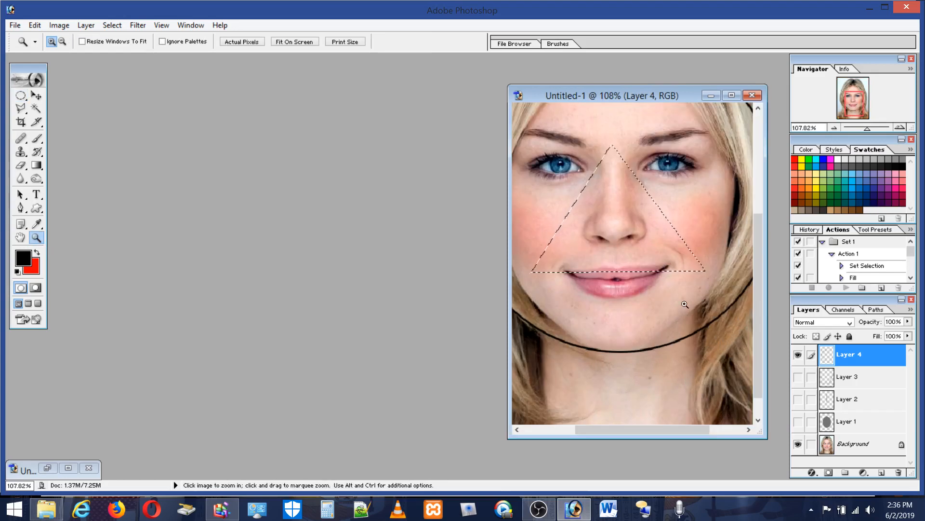
left_click(21, 96)
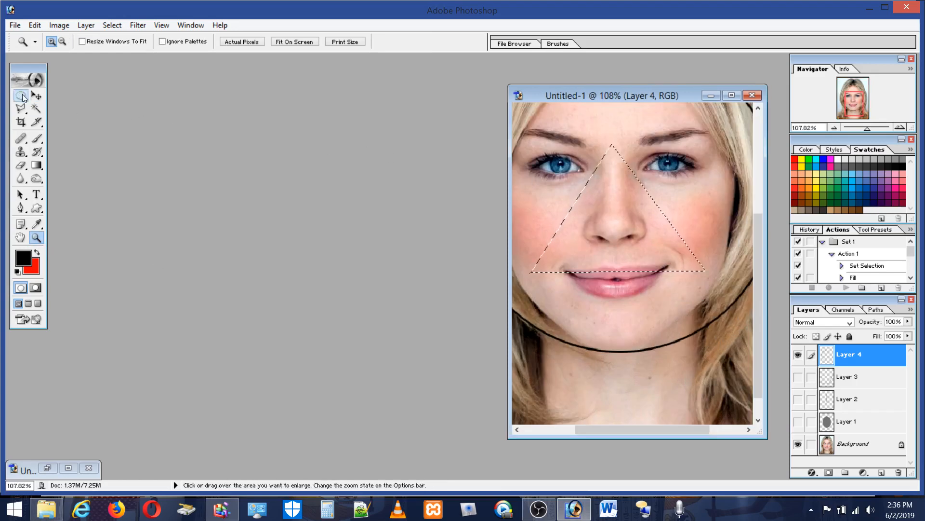
left_click(589, 132)
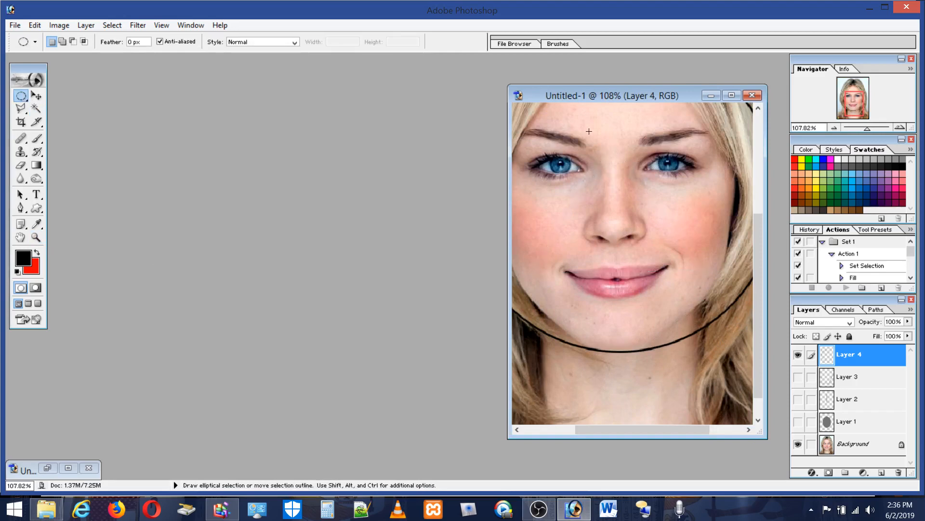
Step: Switch the portrait's view back and forth between 100% actual pixels and the whole image fitted on screen
double_click(36, 237)
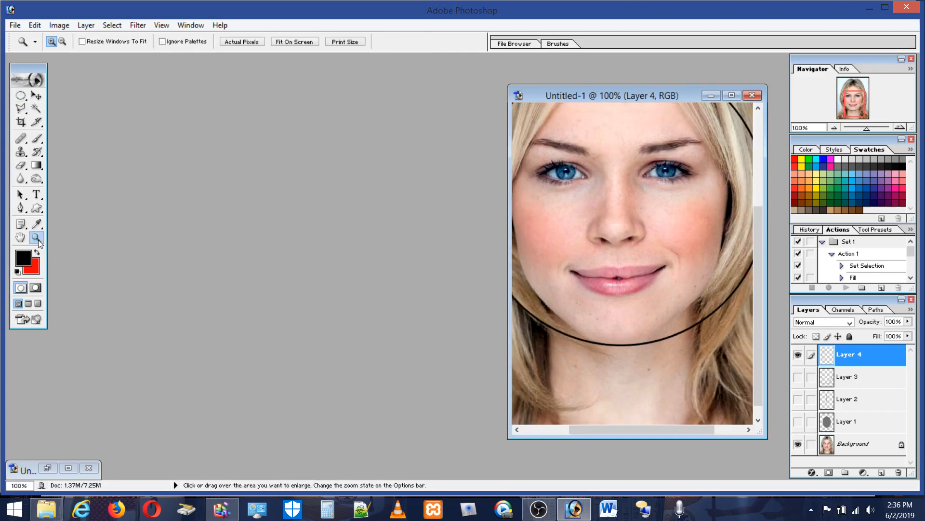
double_click(20, 237)
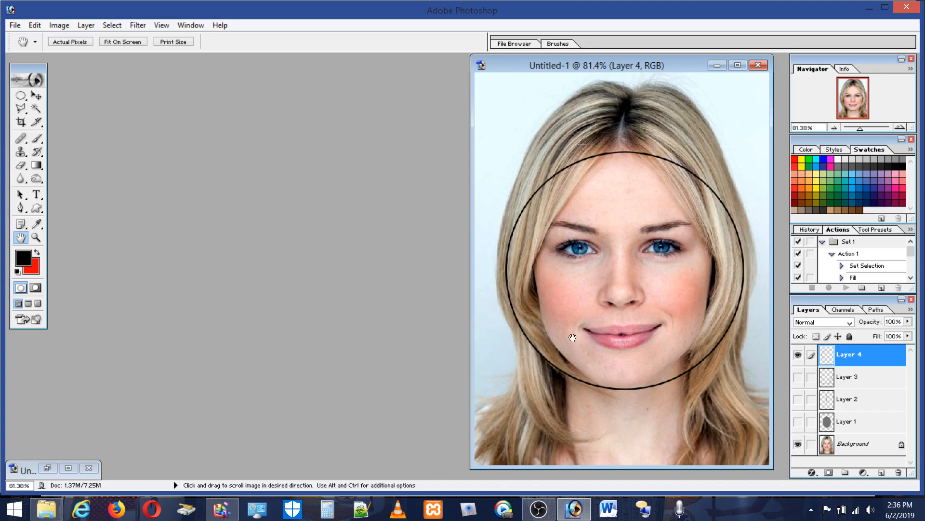
left_click(36, 237)
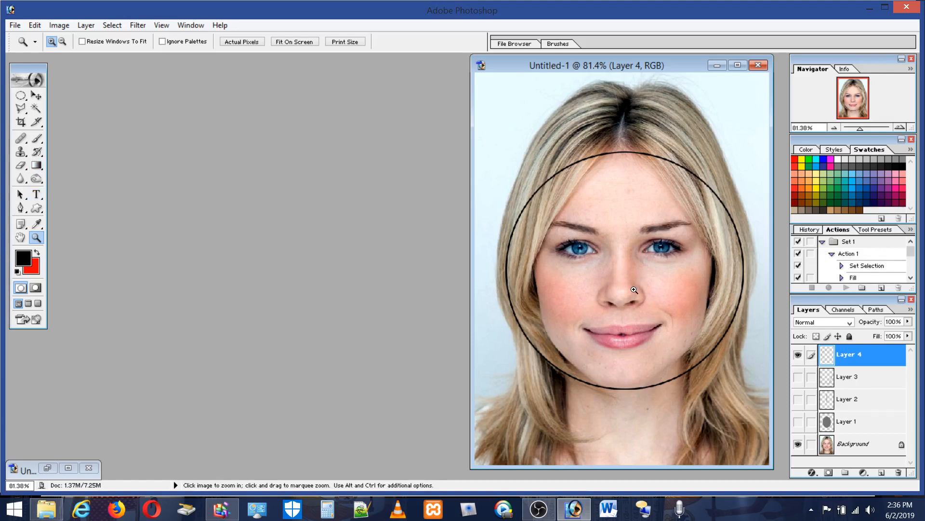
double_click(36, 239)
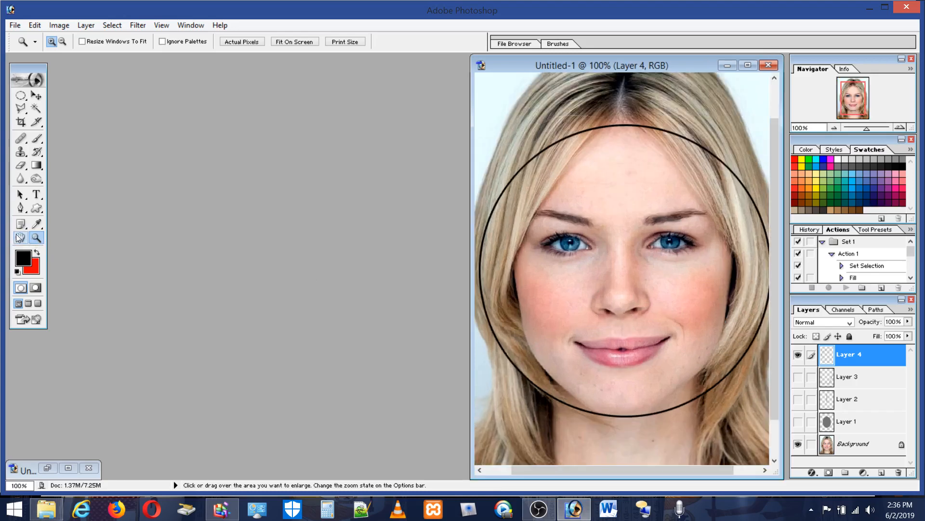
double_click(19, 237)
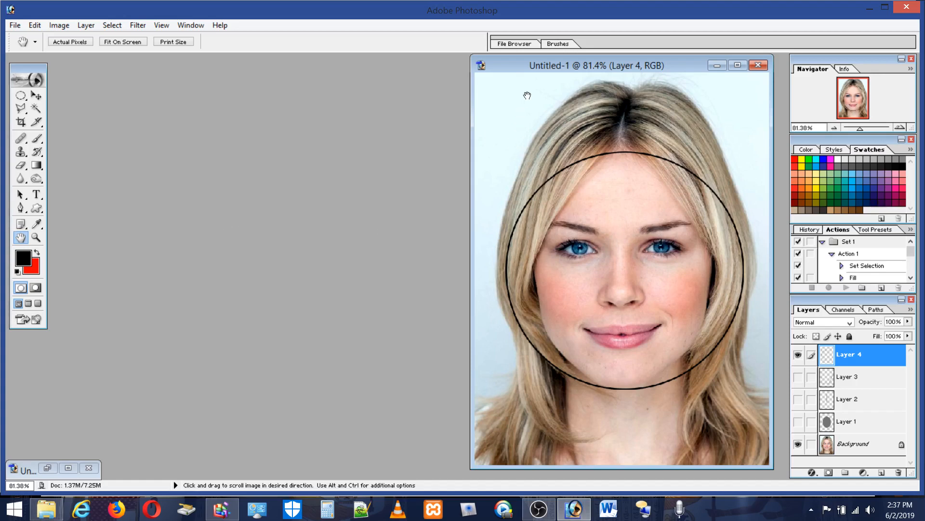
Step: Close the portrait document without saving, and restore the minimized document with the grey circle and triangle
left_click_drag(491, 68, 152, 65)
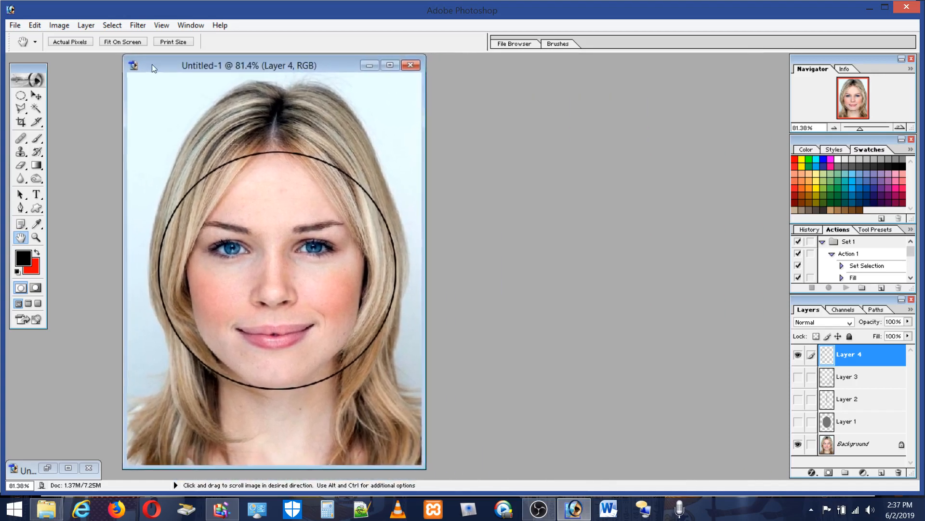
left_click(417, 66)
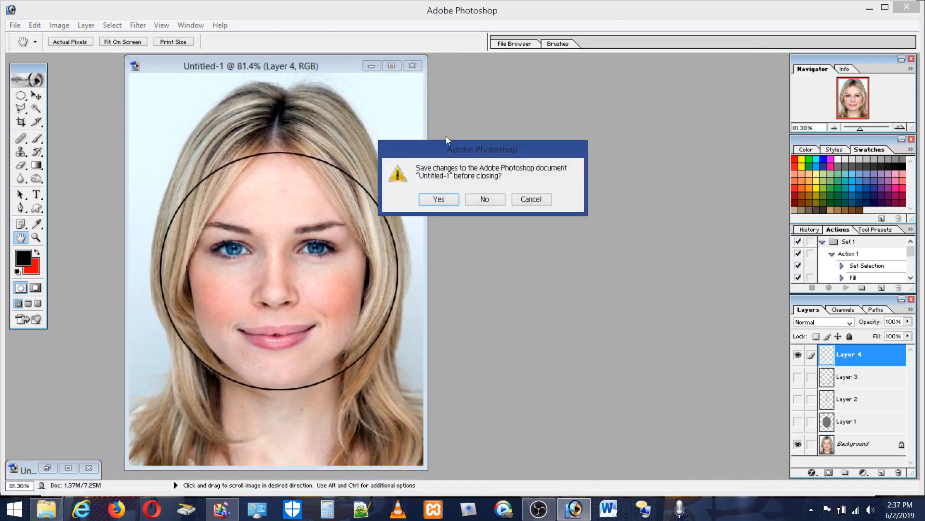
left_click(493, 199)
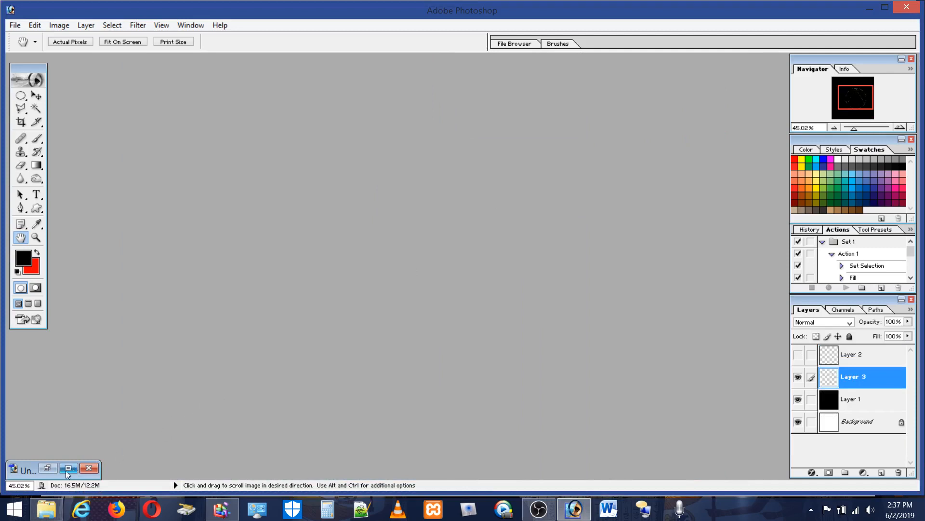
left_click(47, 467)
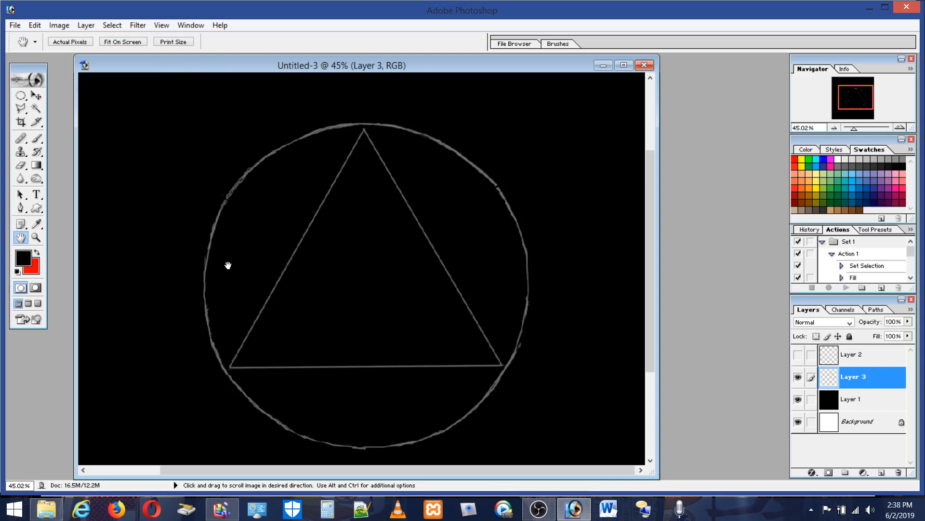
Step: Add a new layer above Layer 2 and brush a freehand magenta 5 px curve across the circle's lower-left edge
left_click(20, 96)
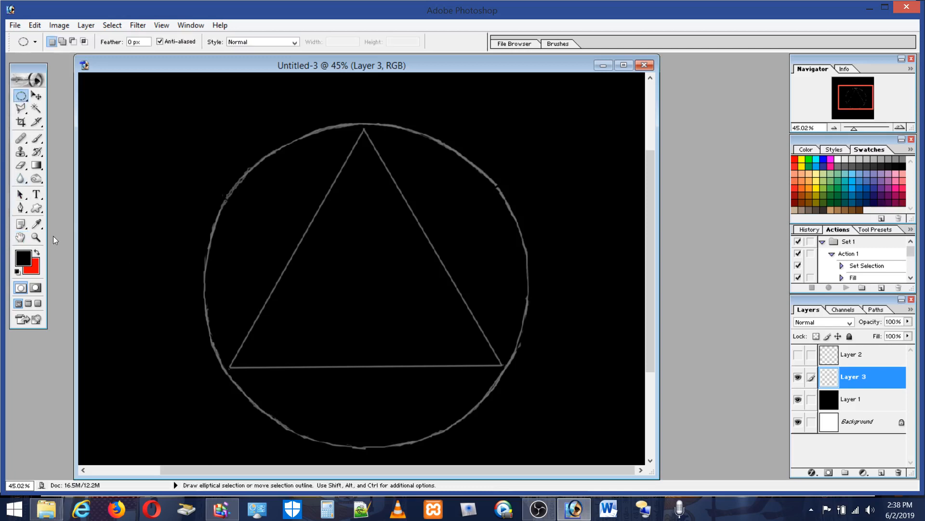
left_click(37, 140)
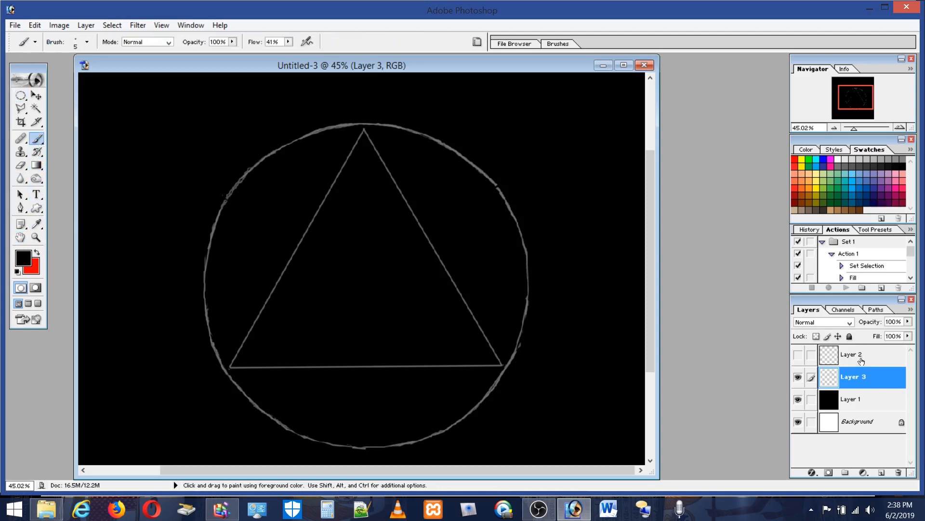
left_click(836, 363)
left_click(799, 355)
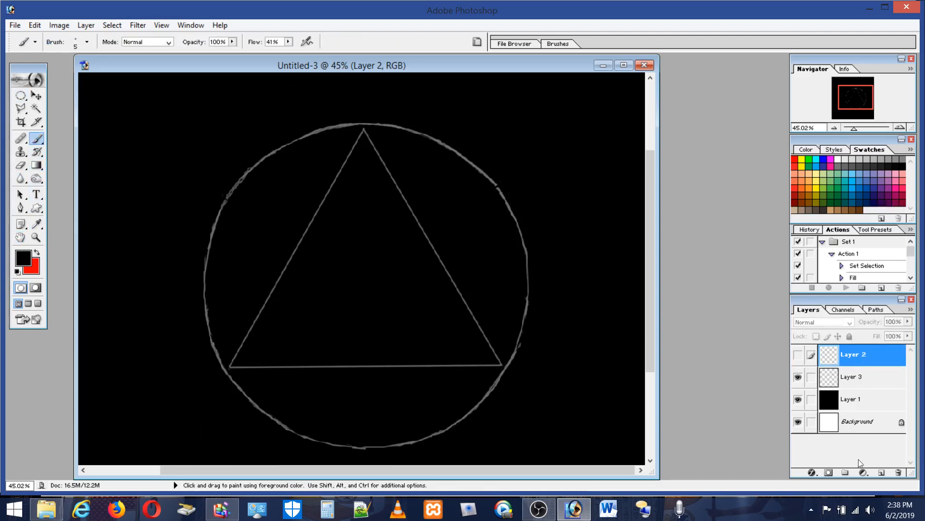
left_click(882, 473)
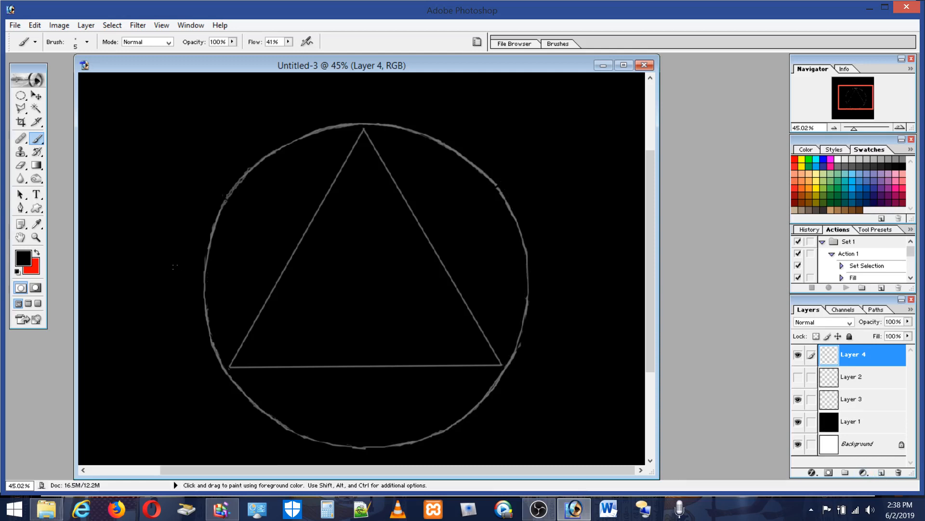
left_click(831, 159)
mouse_move(191, 294)
left_mouse_down()
mouse_move(257, 358)
mouse_move(302, 452)
left_mouse_up()
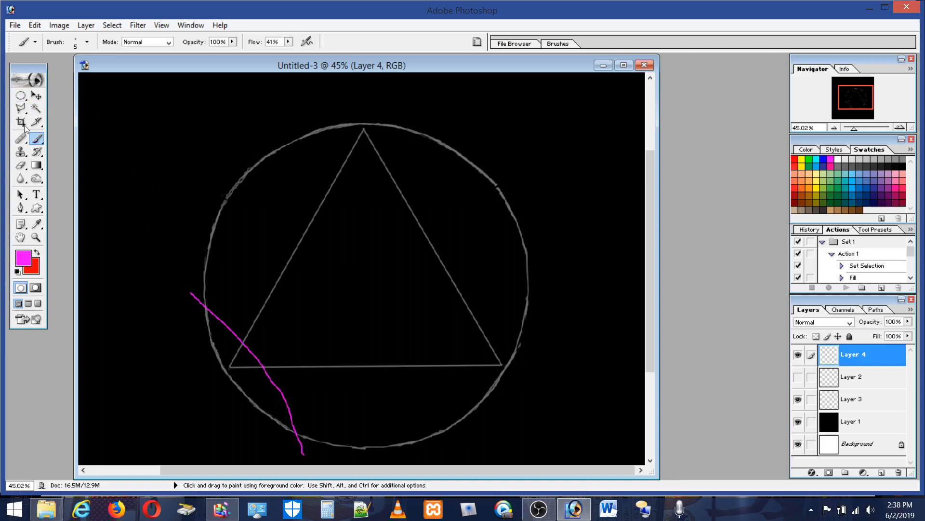
Step: Brush freehand magenta strokes on Layer 4 tracing around the grey circle's outline
left_click(20, 109)
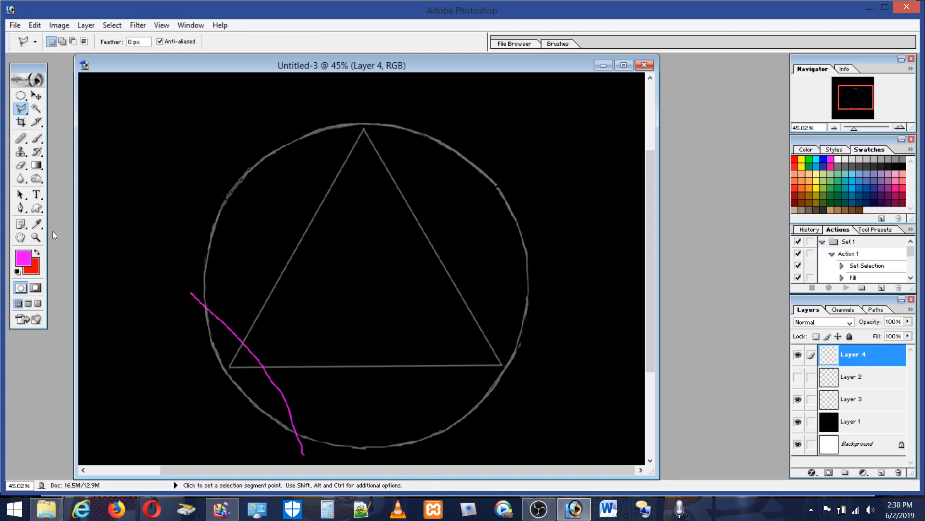
left_click(38, 139)
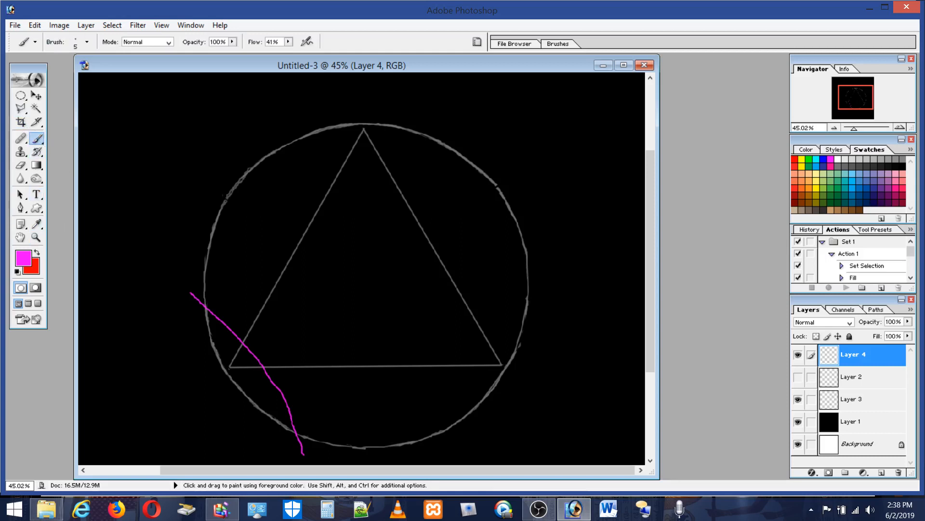
mouse_move(206, 303)
left_mouse_down()
mouse_move(205, 278)
mouse_move(217, 231)
mouse_move(286, 157)
mouse_move(347, 133)
mouse_move(402, 128)
mouse_move(483, 180)
mouse_move(513, 229)
mouse_move(510, 296)
mouse_move(469, 415)
mouse_move(405, 439)
mouse_move(340, 444)
mouse_move(297, 421)
left_mouse_up()
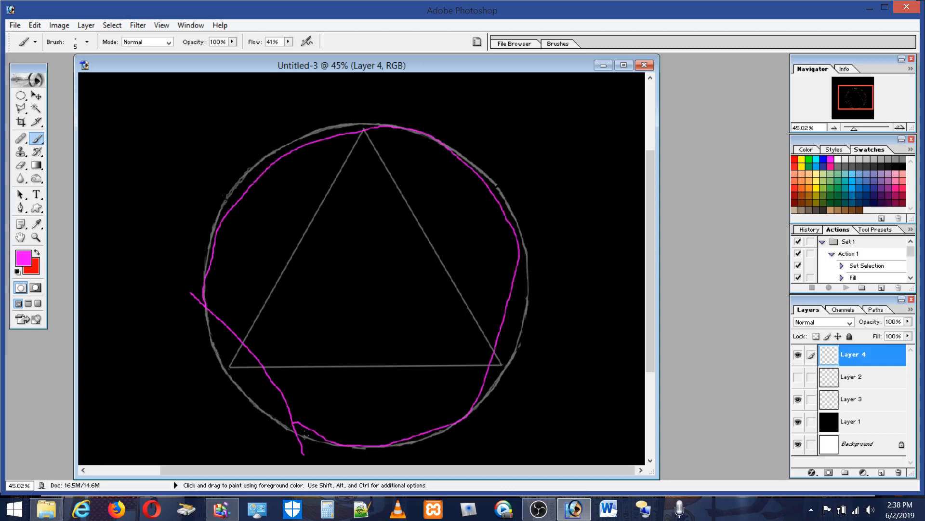
mouse_move(300, 430)
left_mouse_down()
mouse_move(391, 450)
mouse_move(425, 430)
mouse_move(444, 432)
mouse_move(520, 359)
mouse_move(525, 244)
mouse_move(469, 170)
left_mouse_up()
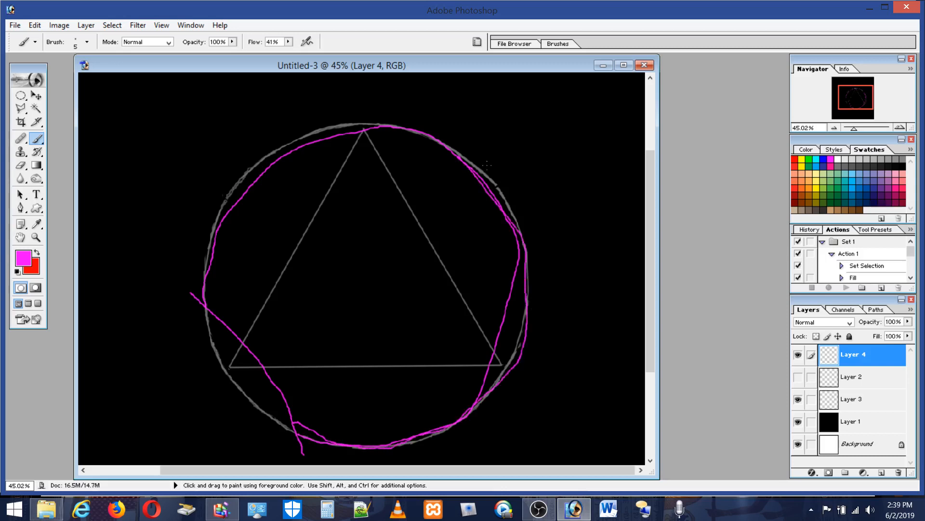
mouse_move(333, 123)
left_mouse_down()
mouse_move(312, 127)
mouse_move(224, 195)
mouse_move(204, 282)
left_mouse_up()
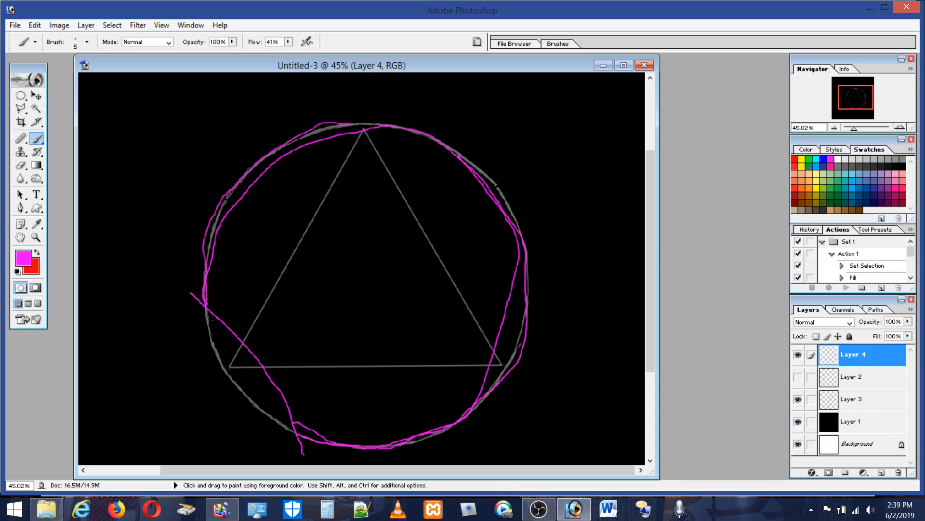
mouse_move(208, 320)
left_mouse_down()
mouse_move(297, 419)
mouse_move(285, 426)
mouse_move(244, 391)
mouse_move(209, 343)
mouse_move(223, 340)
mouse_move(244, 374)
left_mouse_up()
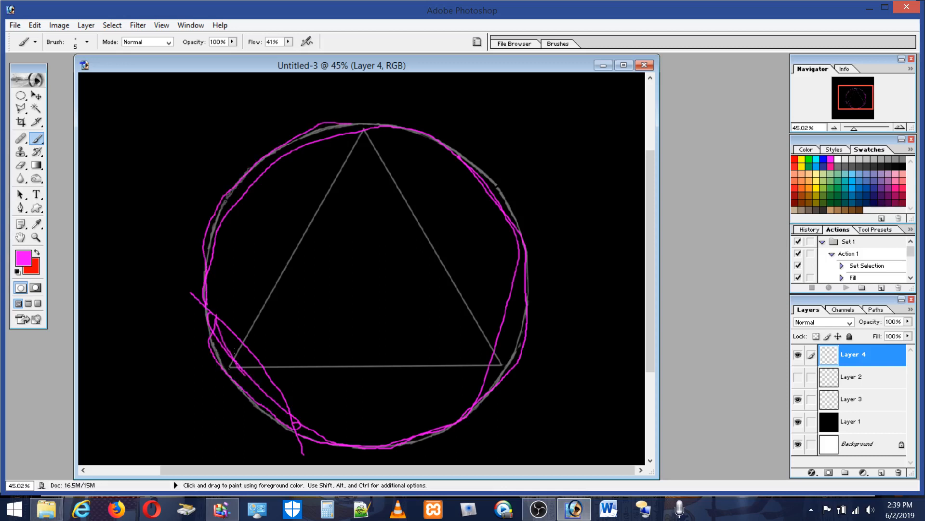
Step: Select the area outside the circle's lower-left cut line with the Polygonal Lasso, delete the stray magenta strokes there, and deselect
left_click(21, 109)
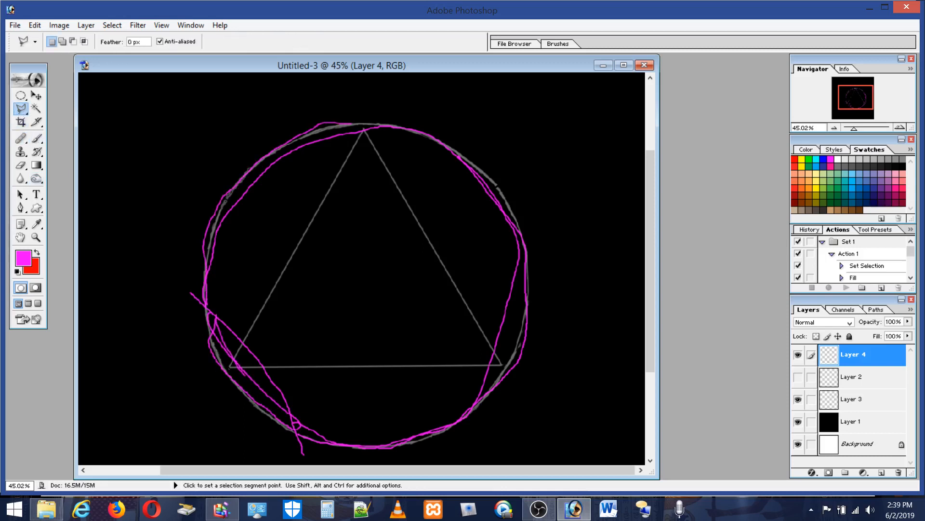
left_click(193, 278)
left_click(318, 455)
left_click(263, 410)
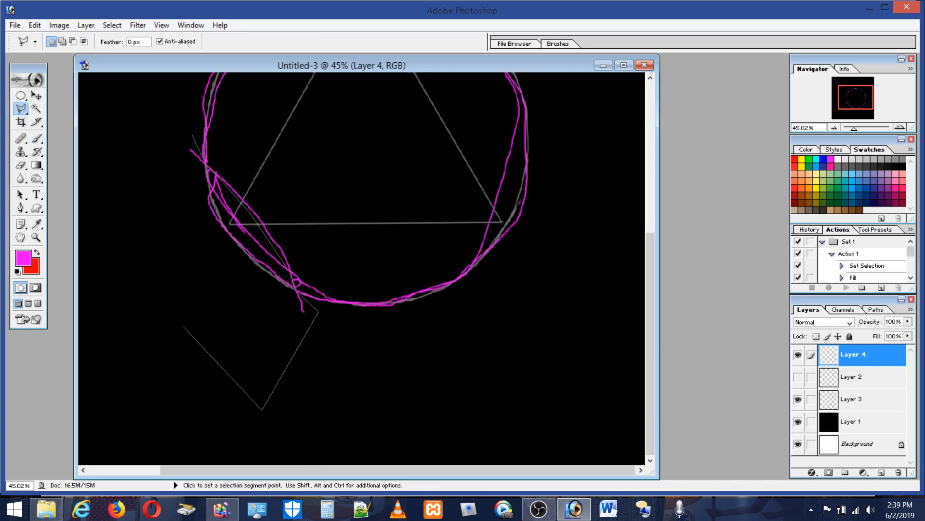
double_click(115, 207)
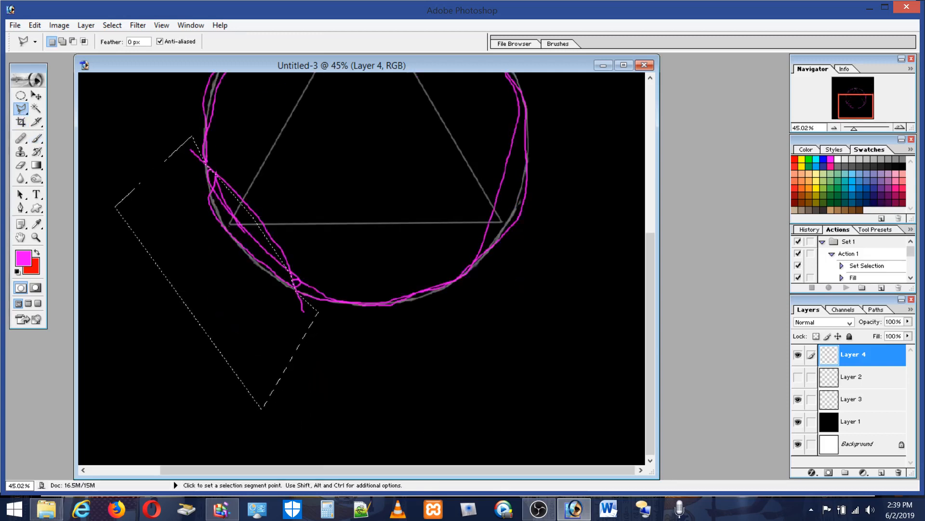
key("Delete")
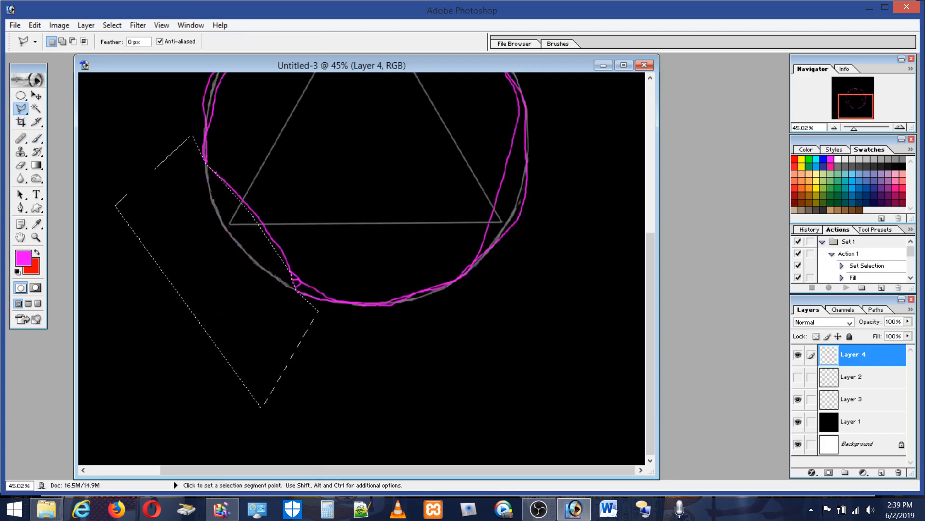
key("ctrl+d")
double_click(295, 174)
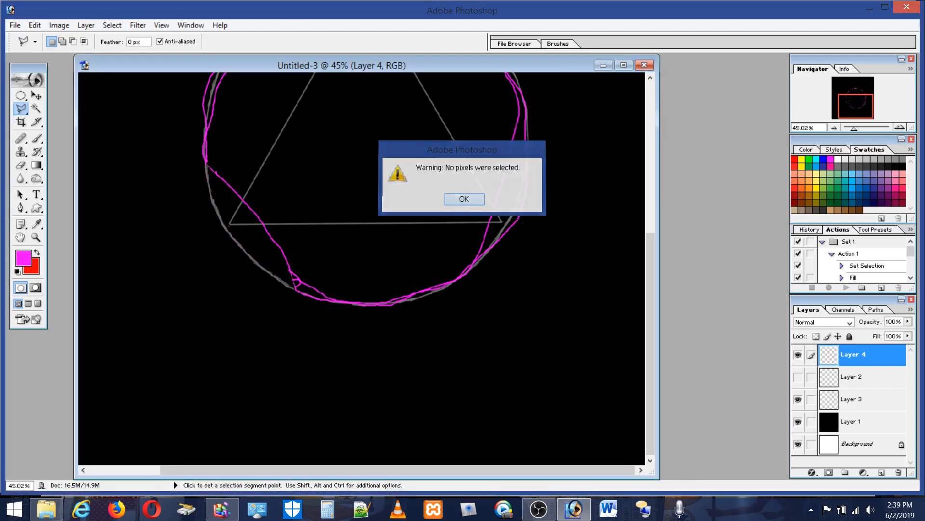
left_click(471, 199)
left_click_drag(649, 297, 659, 215)
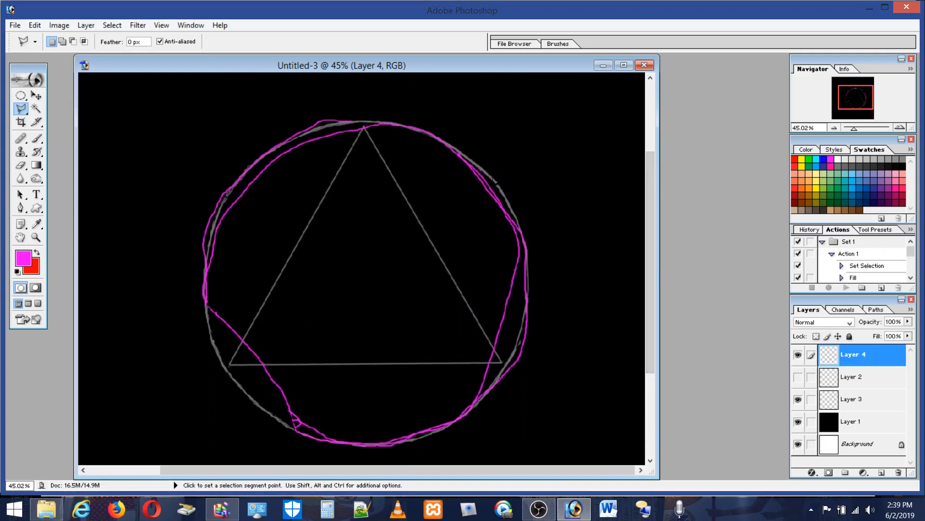
Step: Outline a pointed nose shape projecting from the circle's right edge with the Polygonal Lasso and fill it with the magenta foreground color
left_click(494, 180)
left_click(551, 228)
left_click(578, 257)
left_click(576, 274)
left_click(553, 284)
left_click(511, 285)
left_click(490, 178)
left_click(35, 25)
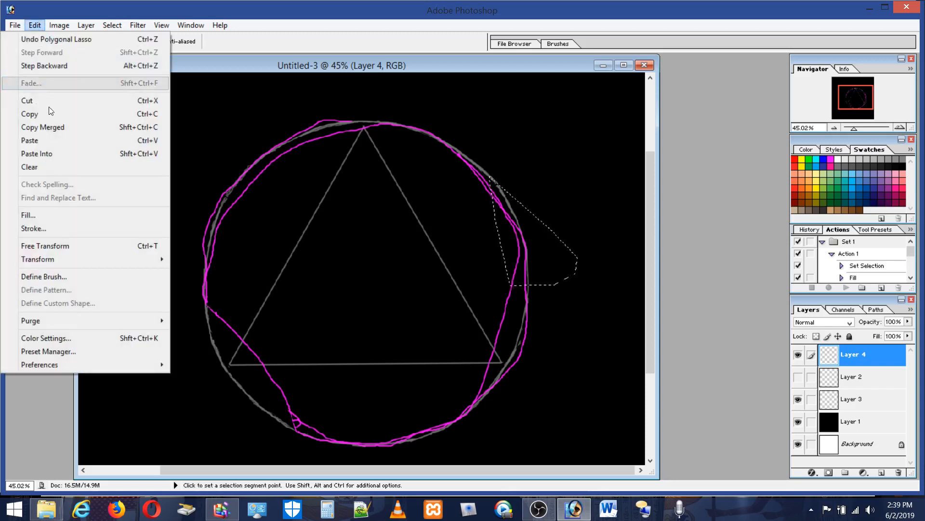
left_click(29, 215)
left_click(520, 208)
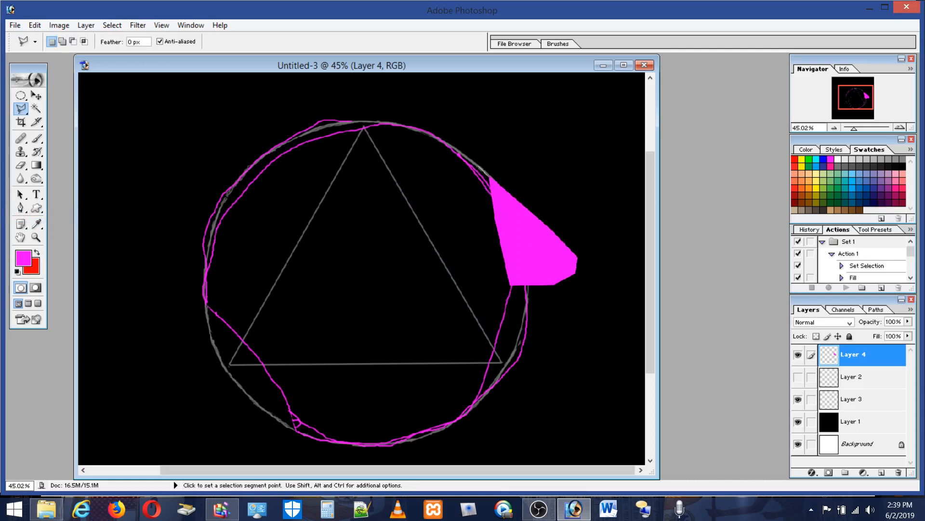
Step: Outline a forehead shape on the circle's upper right, above the nose, and fill it with the magenta foreground color
left_click(486, 170)
left_click(435, 121)
left_click(390, 123)
double_click(363, 191)
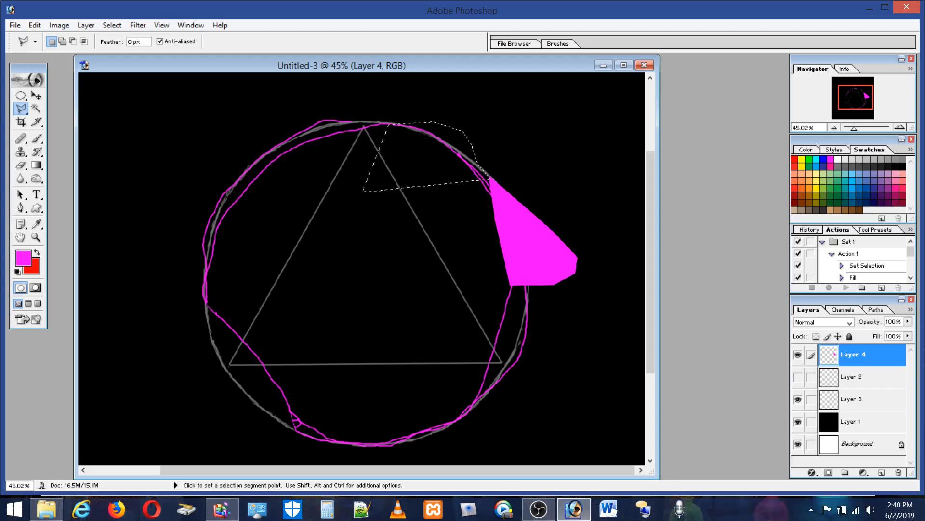
left_click(34, 26)
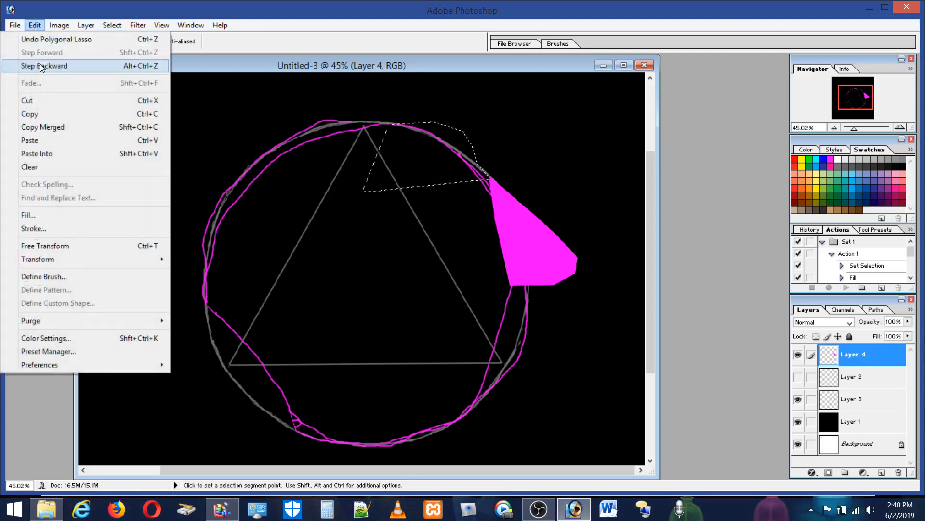
left_click(33, 215)
left_click(529, 207)
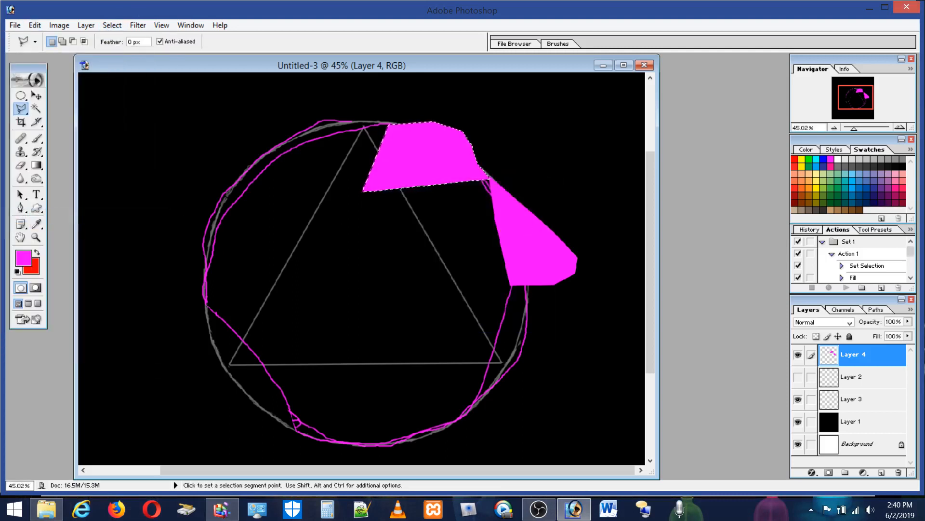
Step: Outline a polygonal chin and jaw shape on the circle's lower right, fill it with the magenta foreground color, and deselect
left_click(526, 343)
left_click(523, 391)
left_click(484, 412)
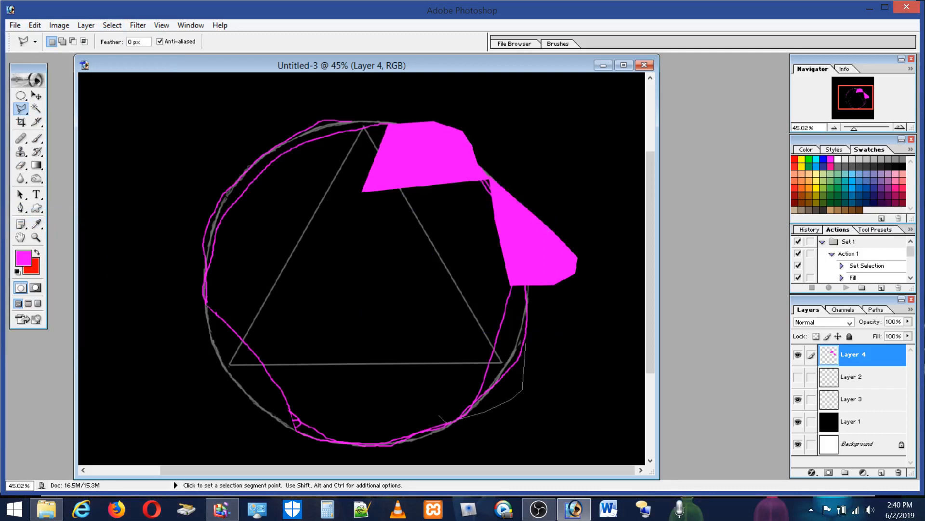
left_click(451, 418)
left_click(383, 358)
double_click(415, 305)
left_click(34, 26)
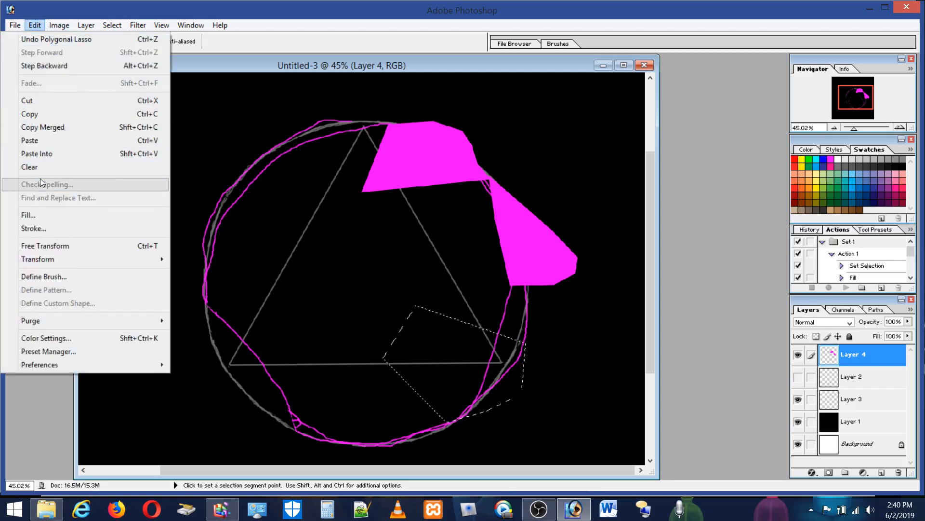
left_click(33, 213)
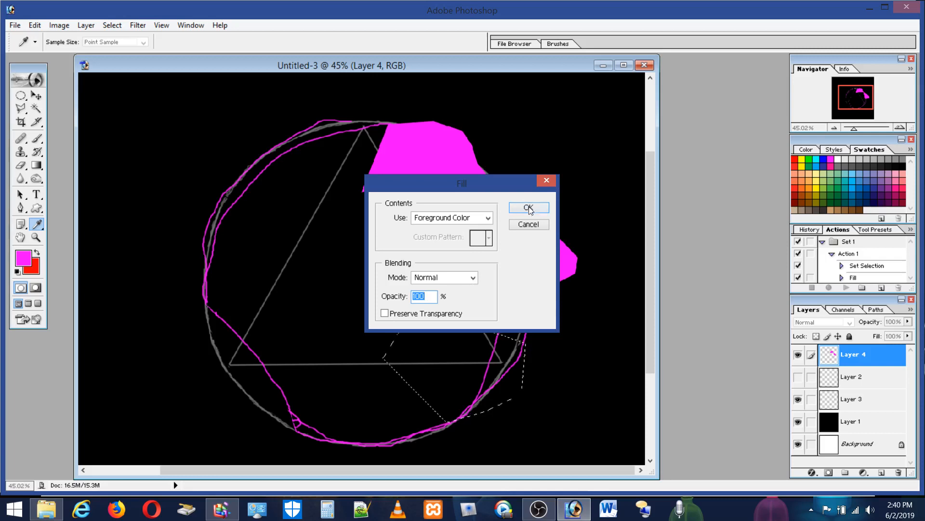
left_click(530, 208)
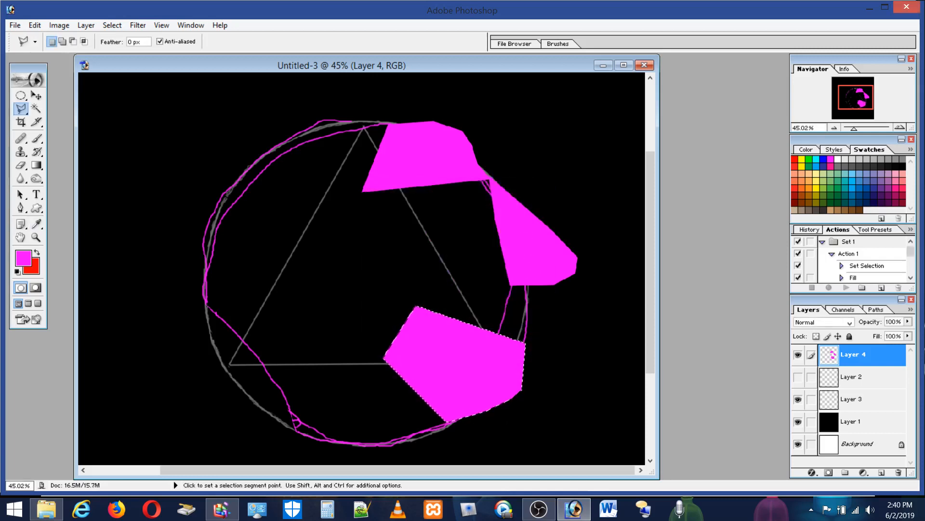
key("ctrl+d")
Step: Outline a notched lips shape between the nose and chin, fill it with the magenta foreground color, and deselect
left_click(525, 343)
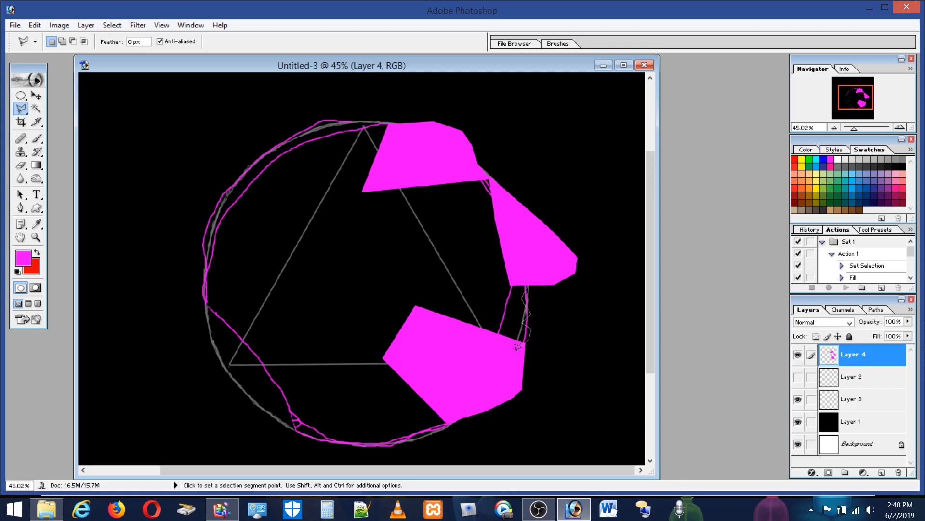
left_click(471, 351)
double_click(445, 264)
left_click(34, 25)
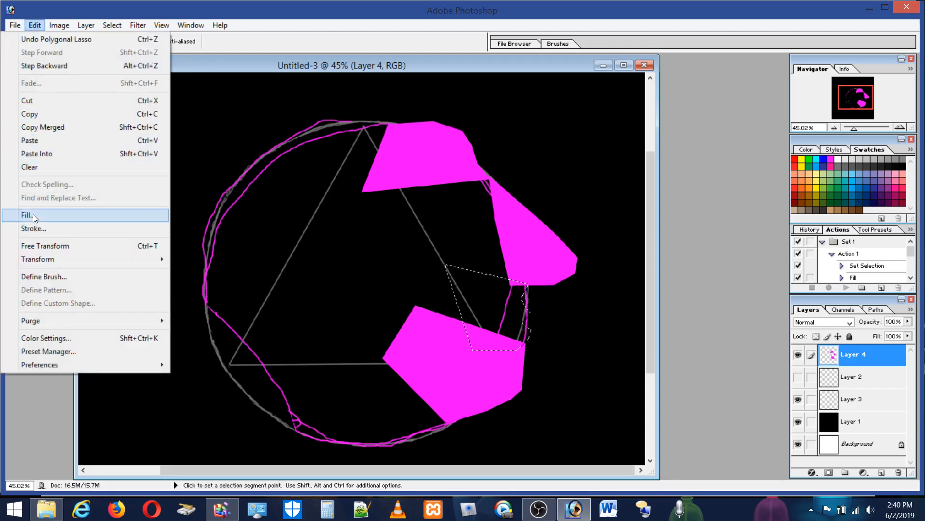
left_click(32, 214)
left_click(526, 207)
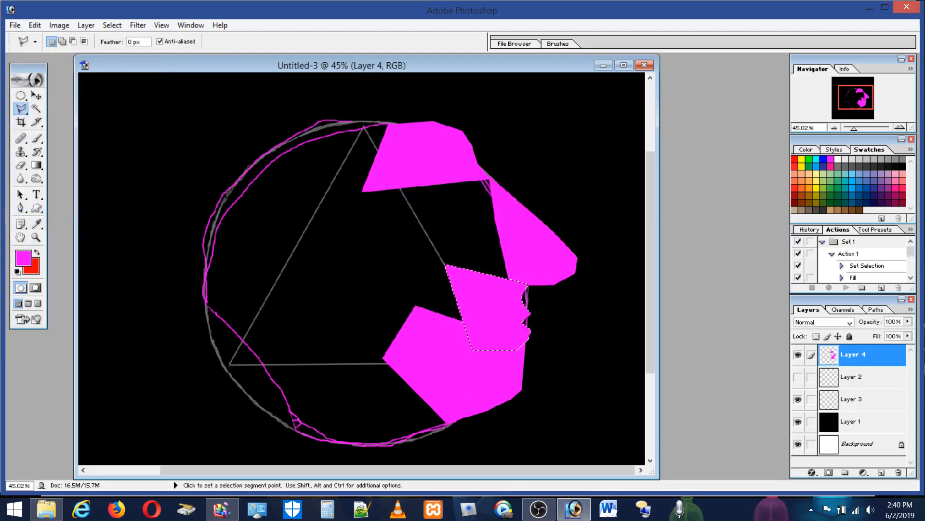
key("ctrl+d")
Step: Select the gap between the forehead, nose and jaw shapes, fill it with the magenta foreground color, and deselect
left_click(515, 283)
left_click(483, 369)
left_click(394, 353)
left_click(365, 189)
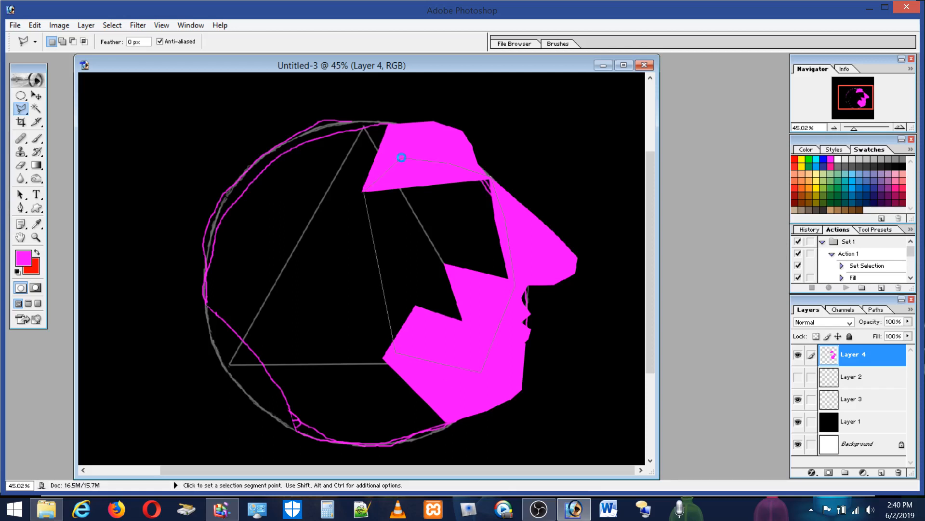
left_click(400, 158)
left_click(35, 25)
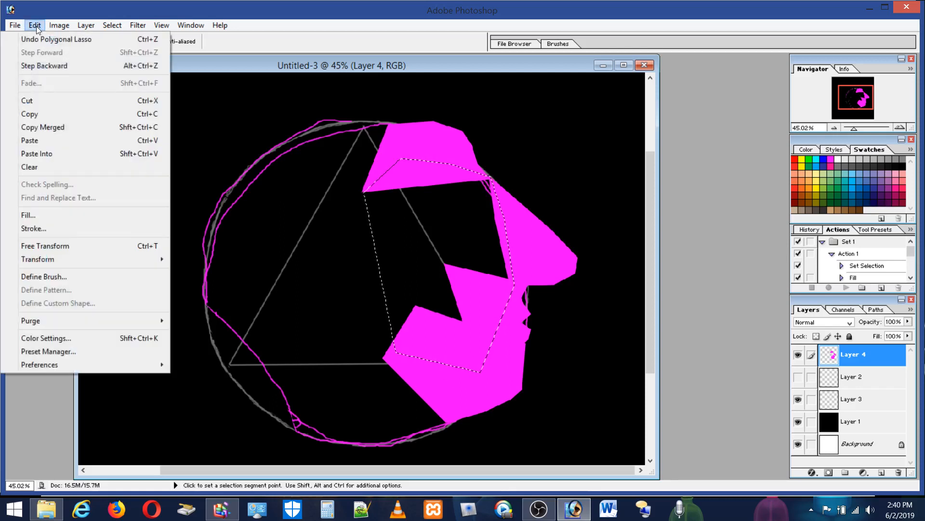
left_click(27, 215)
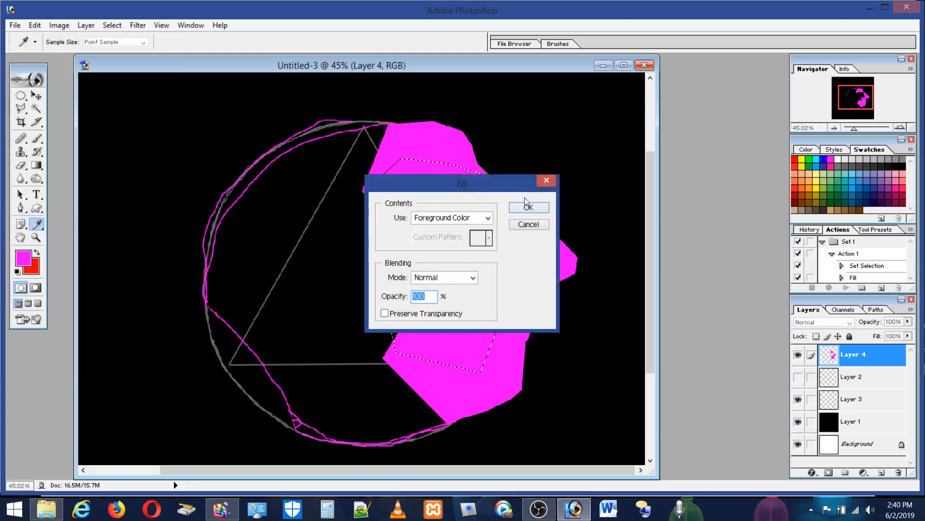
left_click(539, 208)
key("ctrl+d")
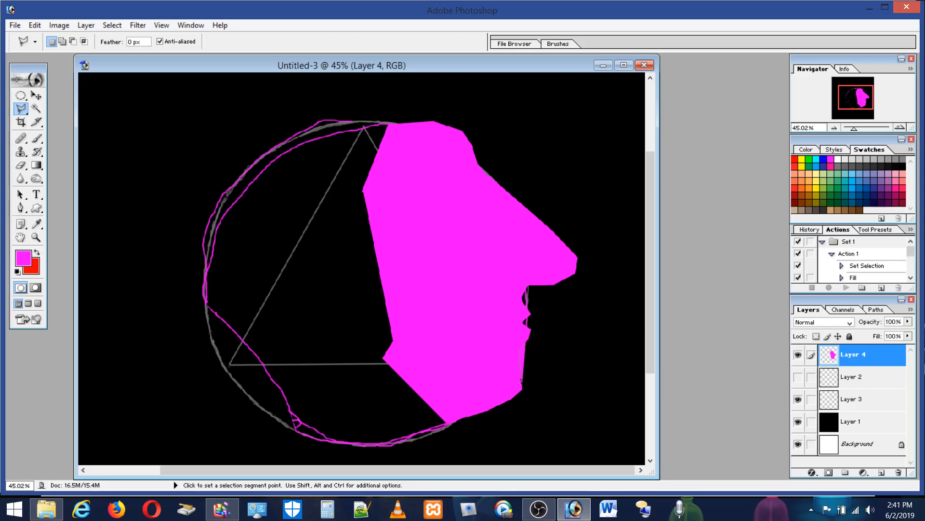
Step: Select a strip along the chin's front edge with the Polygonal Lasso and delete it to indent the chin below the lips
left_click(517, 420)
double_click(588, 340)
left_click(557, 304)
double_click(590, 302)
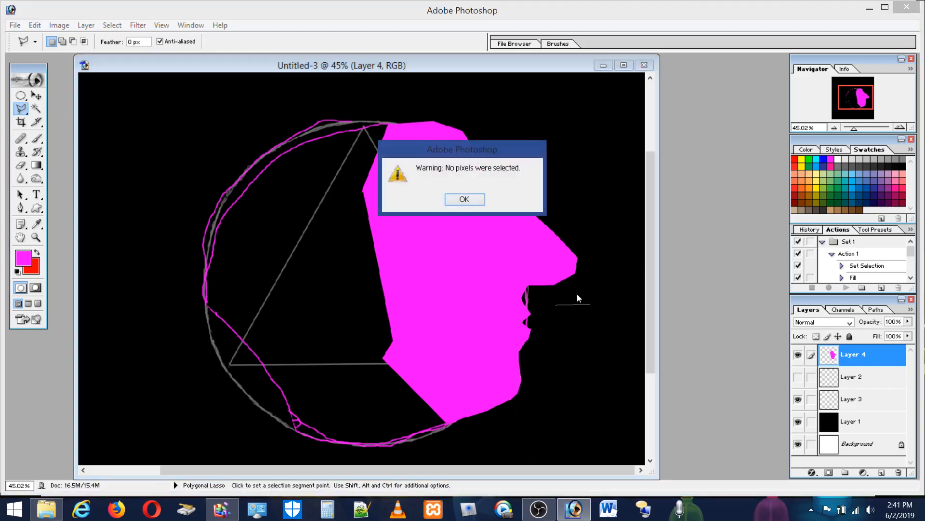
left_click(464, 199)
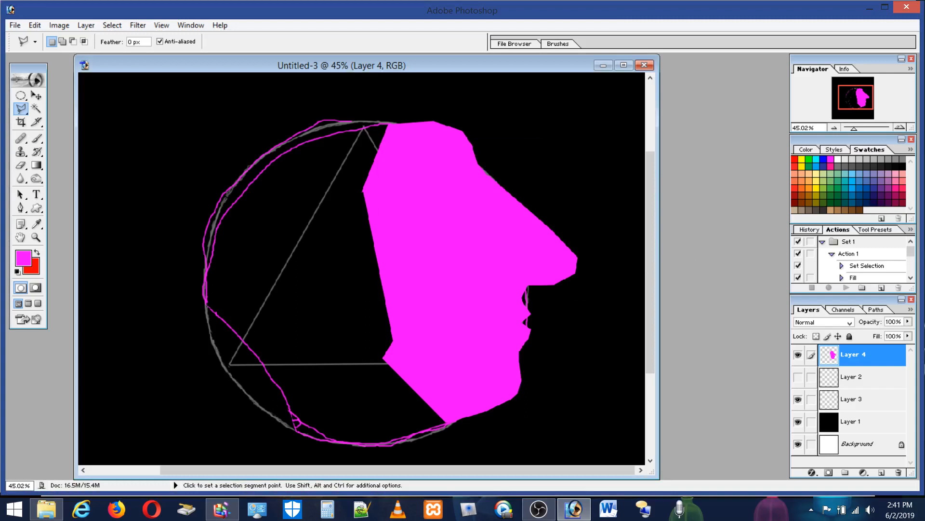
Step: Select the area above the nose bridge with the Polygonal Lasso, delete it to carve a curved bridge into the profile, and deselect
left_click(552, 233)
left_click(499, 200)
left_click(485, 190)
left_click(479, 165)
left_click(494, 140)
left_click(572, 161)
double_click(566, 241)
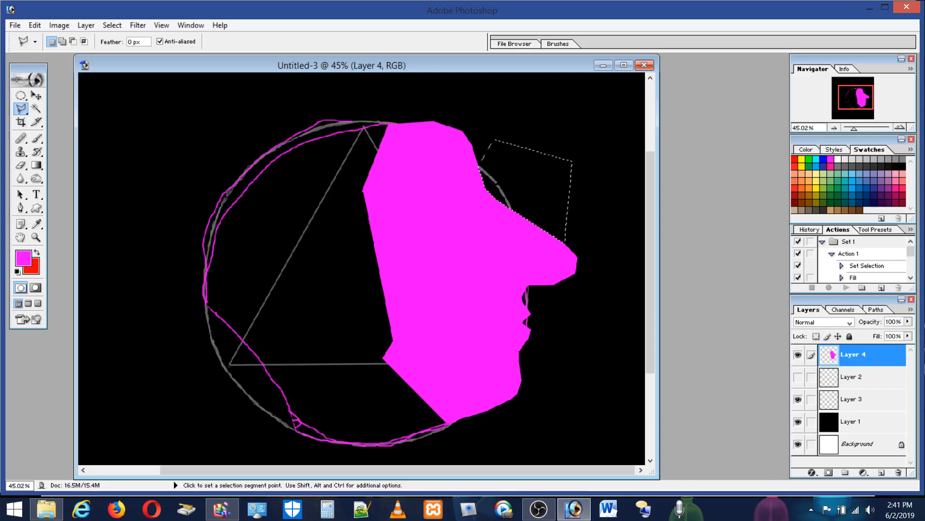
key("ctrl+d")
key("Escape")
Step: Draw a wide elliptical selection in the empty area to the upper left of the circle and fill it with the magenta foreground color
left_click(21, 96)
left_click_drag(132, 101, 225, 159)
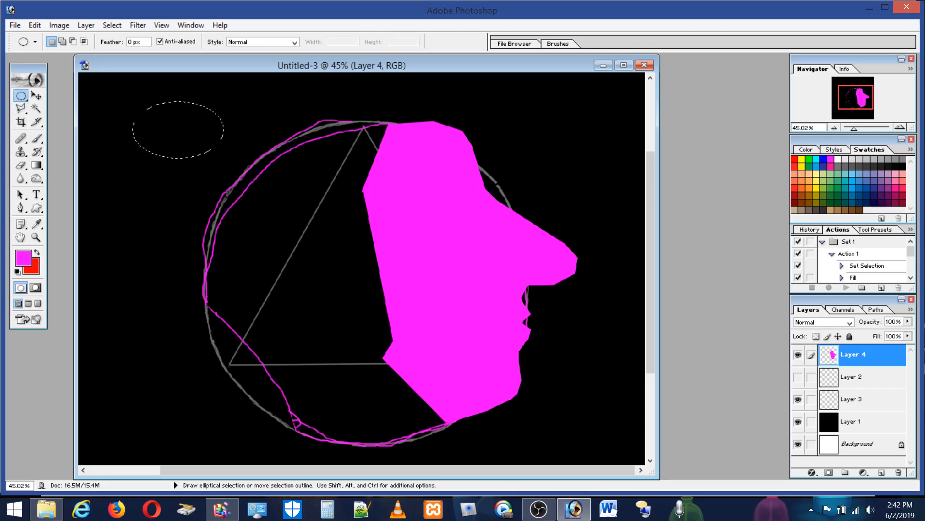
left_click(34, 26)
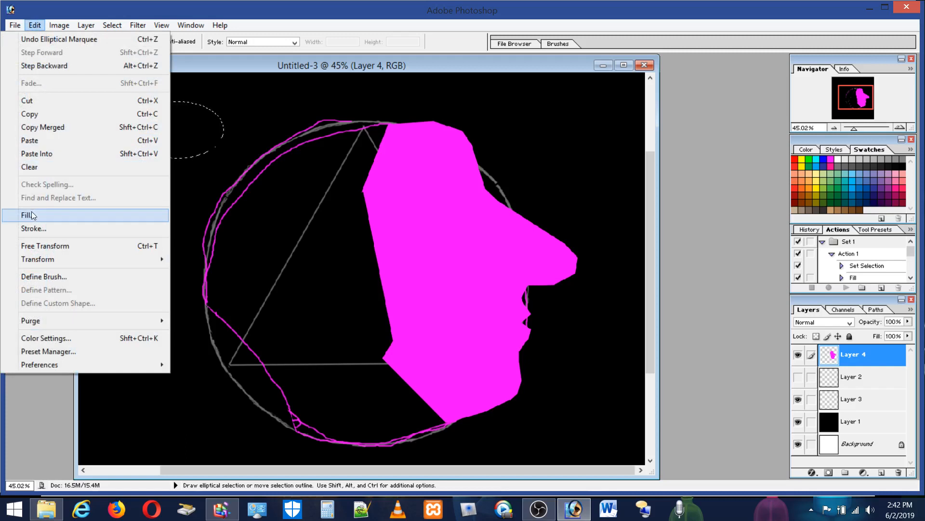
left_click(31, 215)
left_click(529, 206)
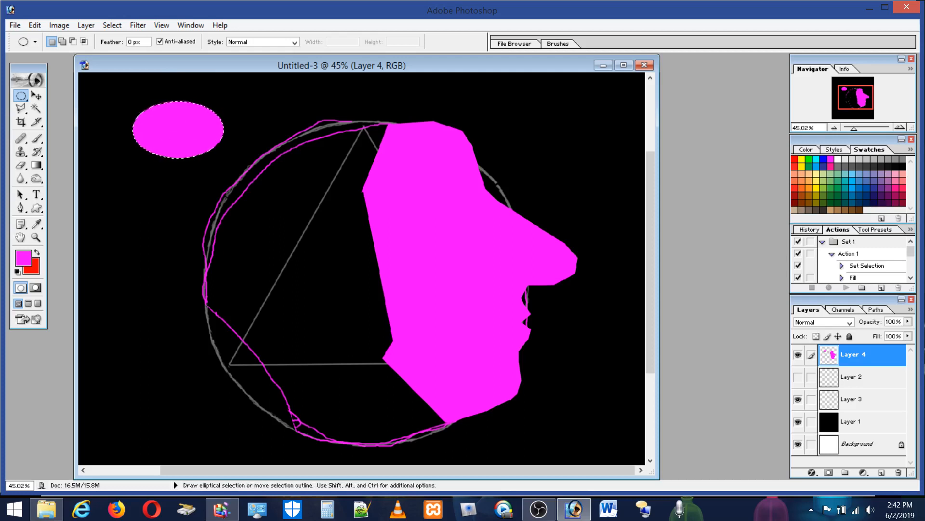
Step: Cut a small round bite out of the magenta ellipse's lower-left edge with an elliptical selection, and deselect
left_click(138, 142)
left_click_drag(160, 163, 161, 163)
key("Delete")
left_click(158, 109)
Step: Draw a large circular selection, move it over the grey circle, and fill it with the magenta foreground color
mouse_move(238, 100)
left_mouse_down()
mouse_move(477, 263)
mouse_move(522, 377)
mouse_move(566, 428)
mouse_move(575, 322)
mouse_move(586, 333)
left_mouse_up()
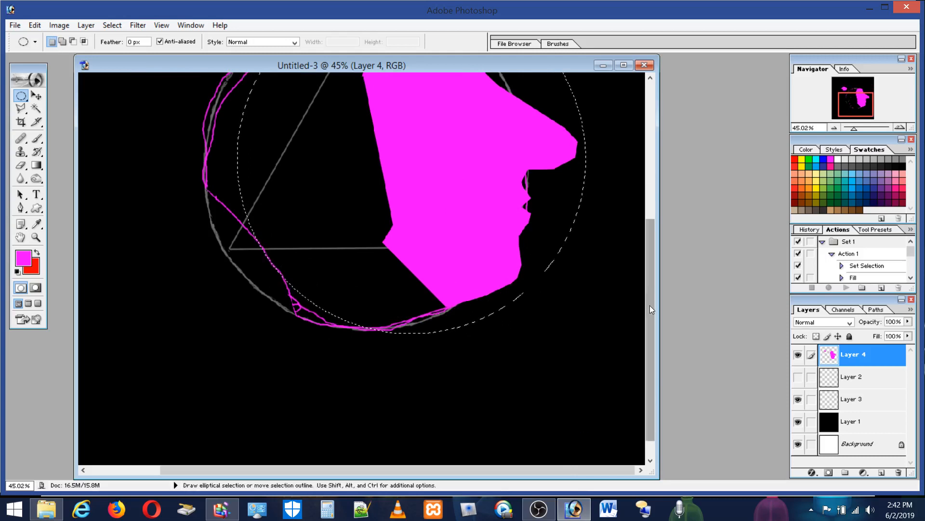
left_click_drag(650, 307, 645, 251)
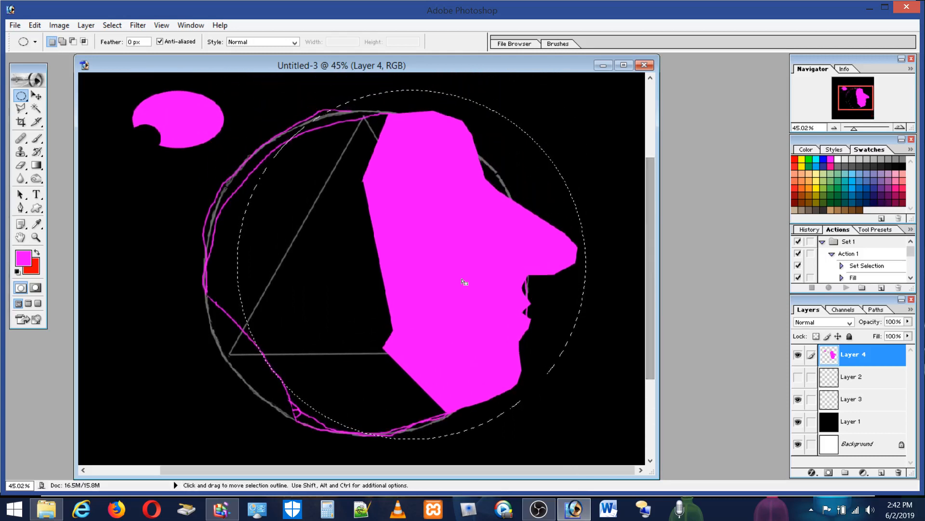
left_click_drag(423, 296, 418, 298)
left_click_drag(417, 297, 418, 289)
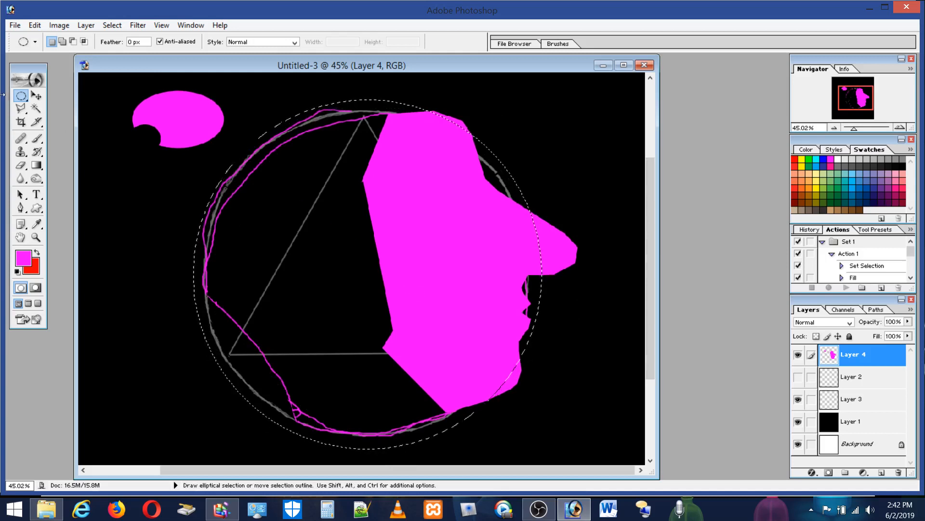
left_click(34, 25)
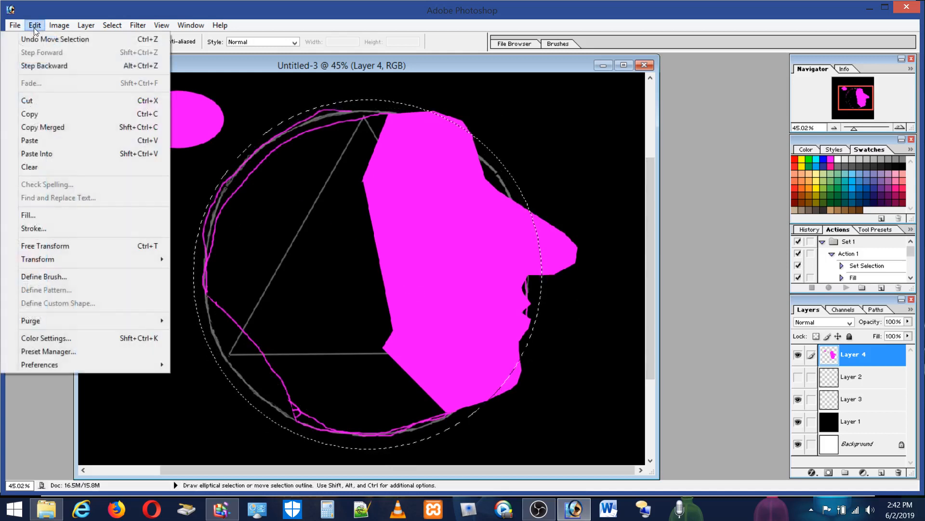
left_click(32, 215)
left_click(534, 208)
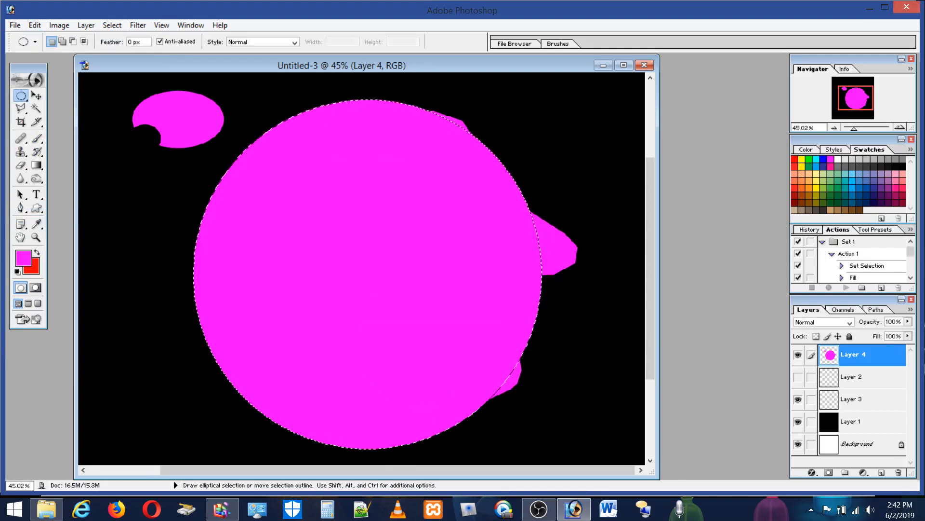